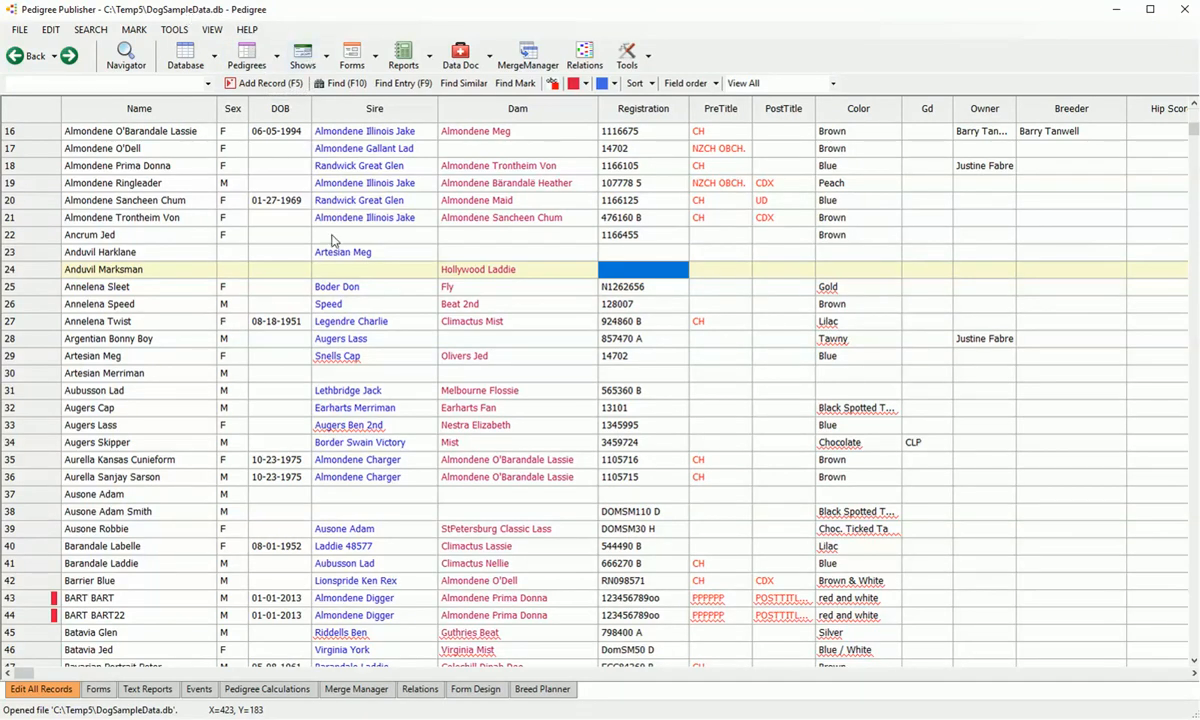
Step: Browse the dog records and their fields in the pedigree table
{"action": "scroll", "coordinate": [333, 240], "scroll_direction": "up", "scroll_amount": 5}
{"action": "scroll", "coordinate": [340, 237], "scroll_direction": "down", "scroll_amount": 10}
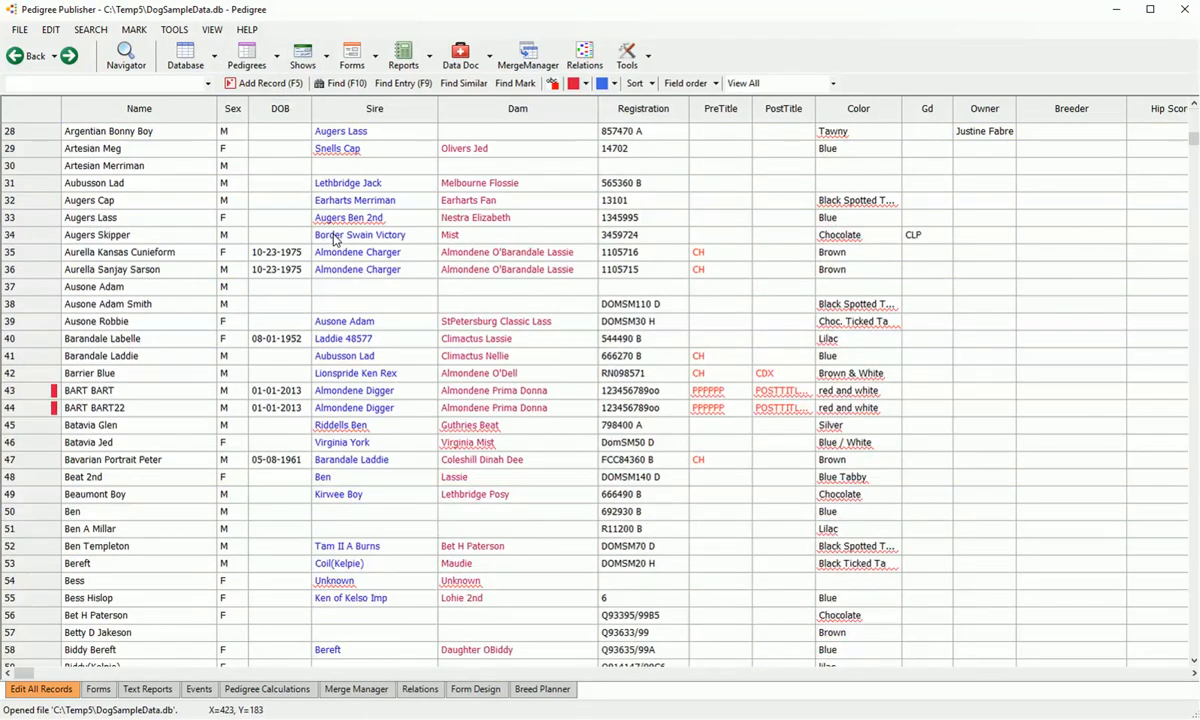
{"action": "scroll", "coordinate": [347, 240], "scroll_direction": "down", "scroll_amount": 20}
{"action": "scroll", "coordinate": [347, 240], "scroll_direction": "up", "scroll_amount": 8}
{"action": "left_click_drag", "start_coordinate": [1193, 180], "coordinate": [1195, 312]}
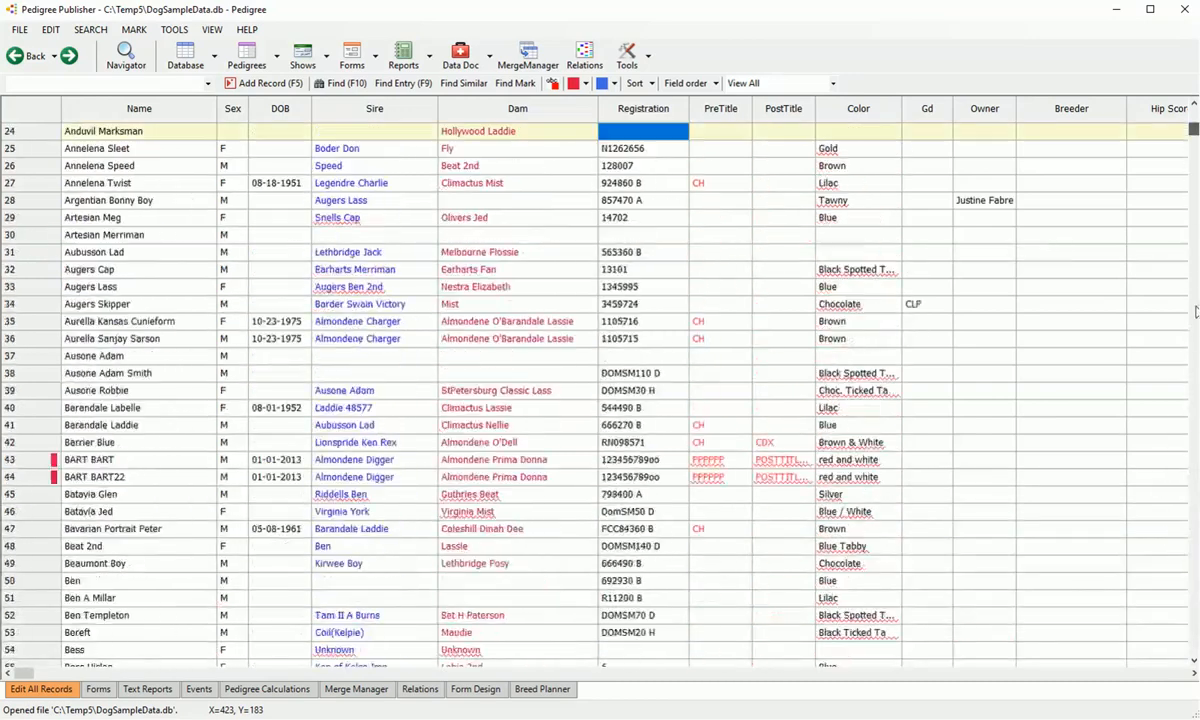
{"action": "scroll", "coordinate": [678, 193], "scroll_direction": "up", "scroll_amount": 4}
{"action": "scroll", "coordinate": [383, 228], "scroll_direction": "up", "scroll_amount": 4}
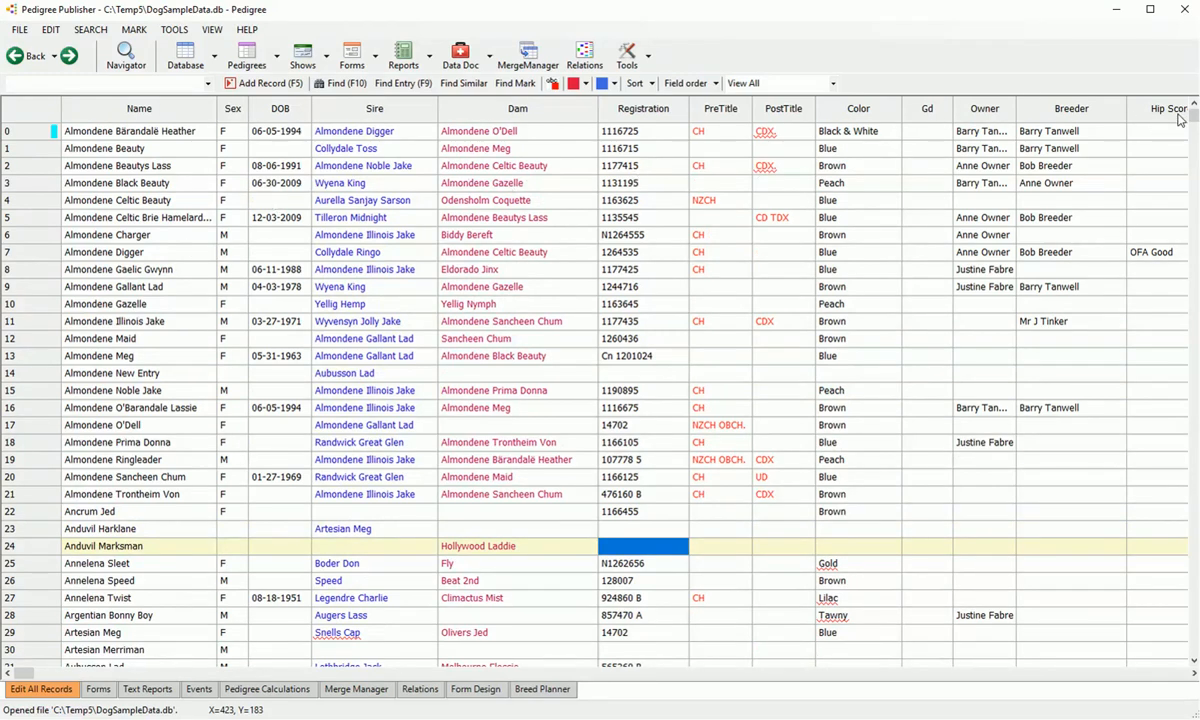
{"action": "scroll", "coordinate": [300, 185], "scroll_direction": "down", "scroll_amount": 4}
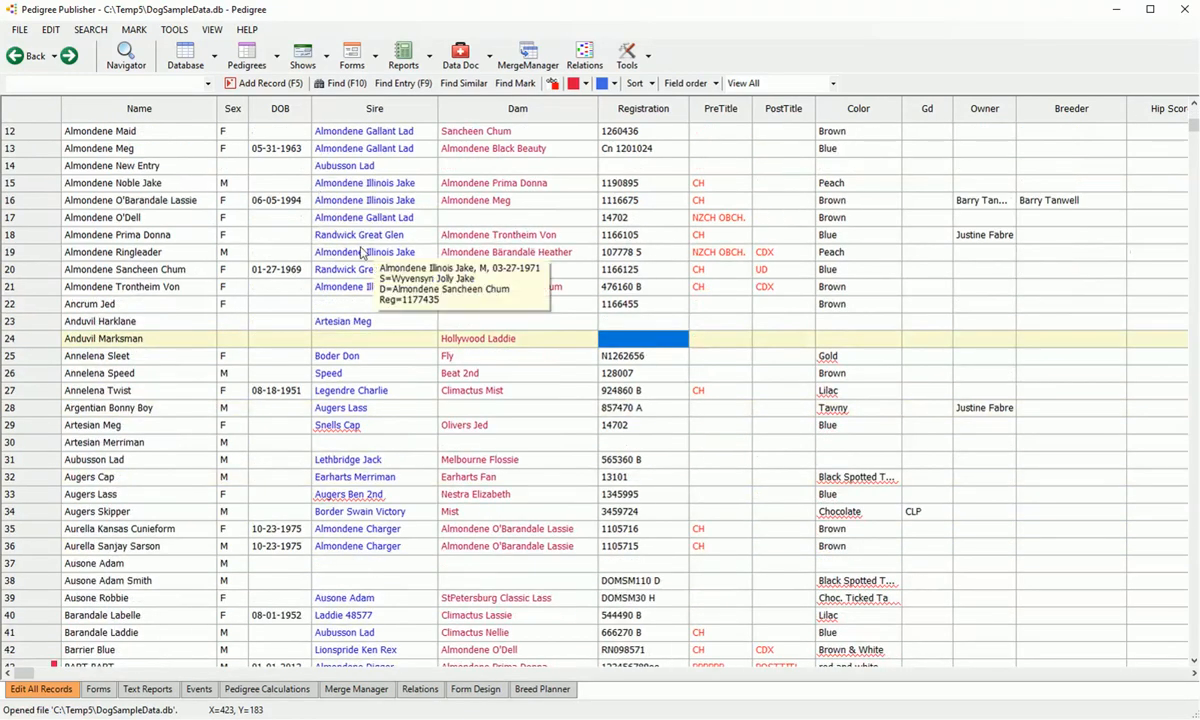
{"action": "scroll", "coordinate": [428, 240], "scroll_direction": "down", "scroll_amount": 7}
{"action": "scroll", "coordinate": [415, 245], "scroll_direction": "up", "scroll_amount": 11}
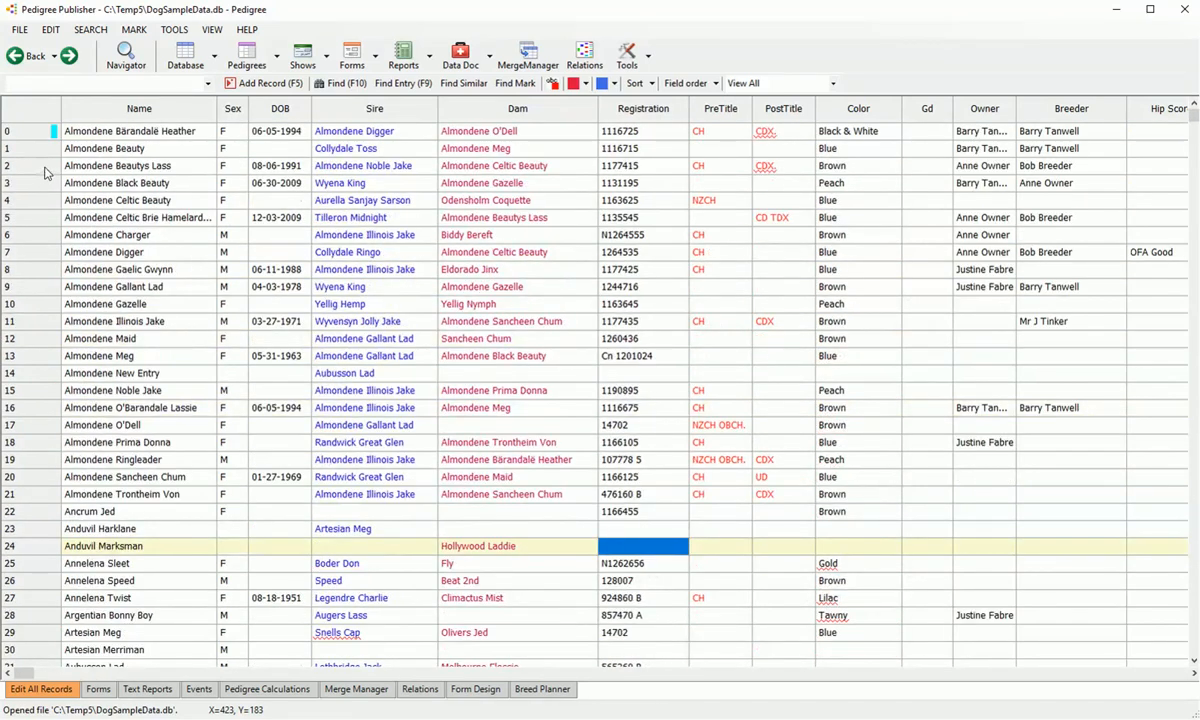
Step: Select the entire Almondene Beautys Lass record, examine its fields, and view the list of available database tables
{"action": "left_click", "coordinate": [45, 170]}
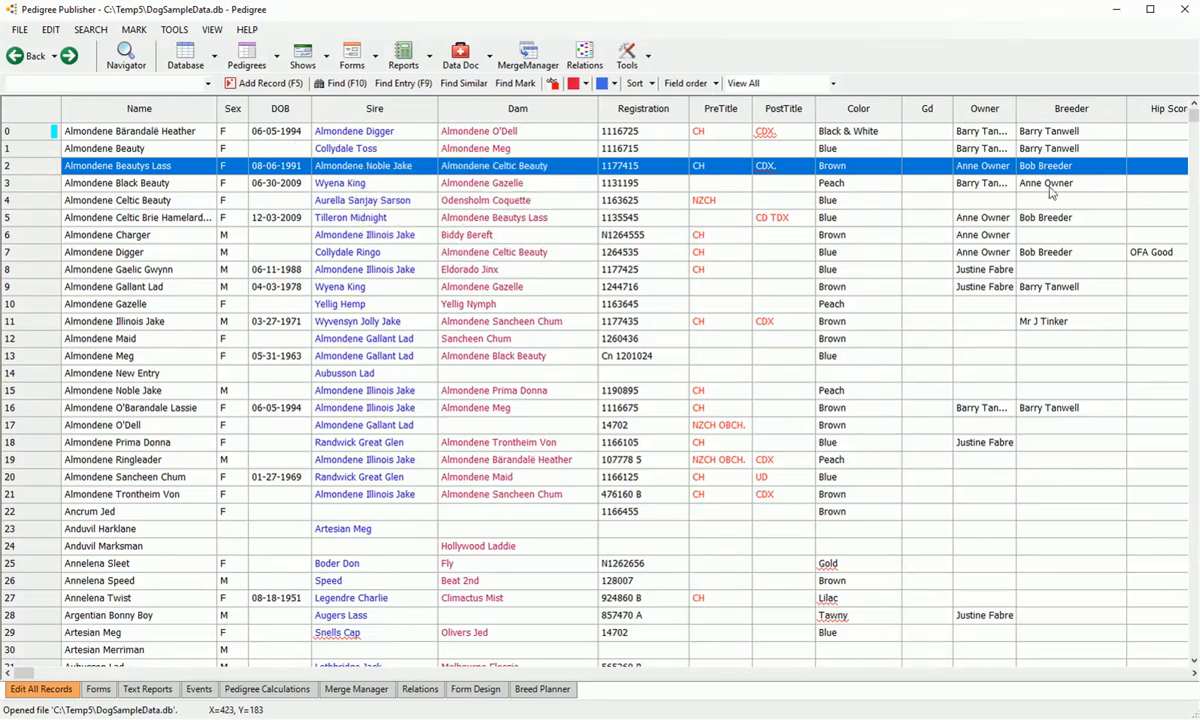
{"action": "mouse_move", "coordinate": [20, 673]}
{"action": "left_mouse_down"}
{"action": "mouse_move", "coordinate": [196, 674]}
{"action": "mouse_move", "coordinate": [402, 703]}
{"action": "mouse_move", "coordinate": [640, 677]}
{"action": "mouse_move", "coordinate": [1066, 716]}
{"action": "mouse_move", "coordinate": [15, 683]}
{"action": "left_mouse_up"}
{"action": "mouse_move", "coordinate": [390, 326]}
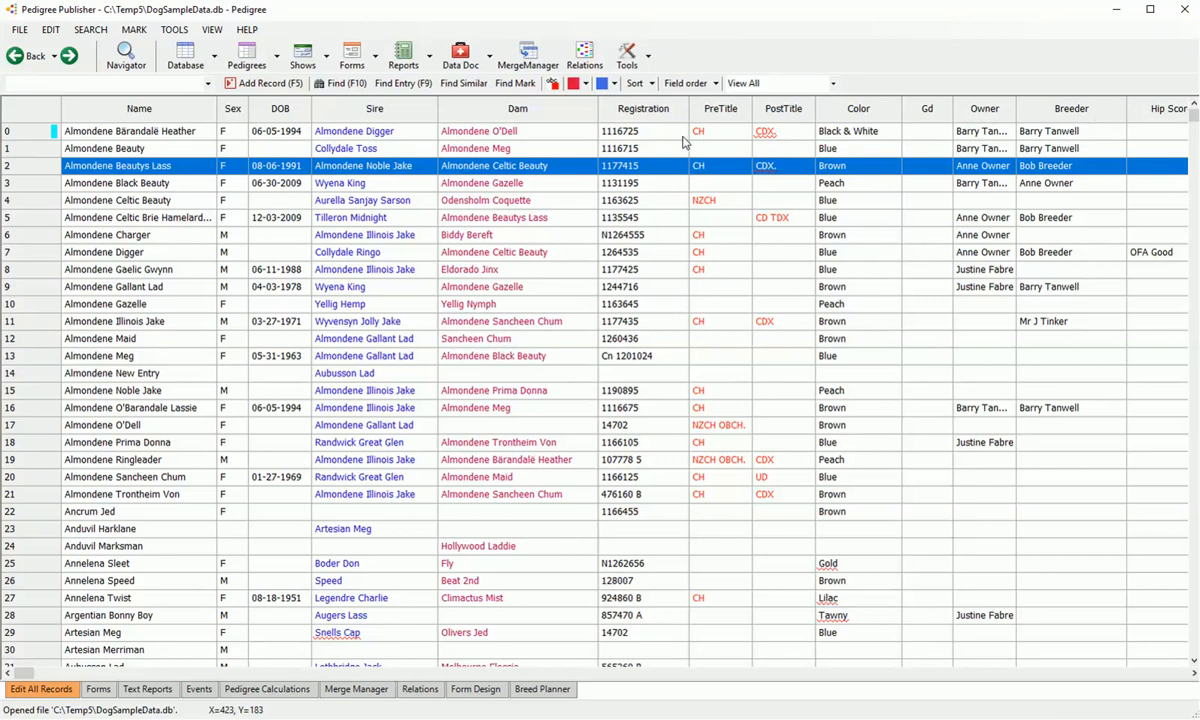
{"action": "left_click", "coordinate": [212, 55]}
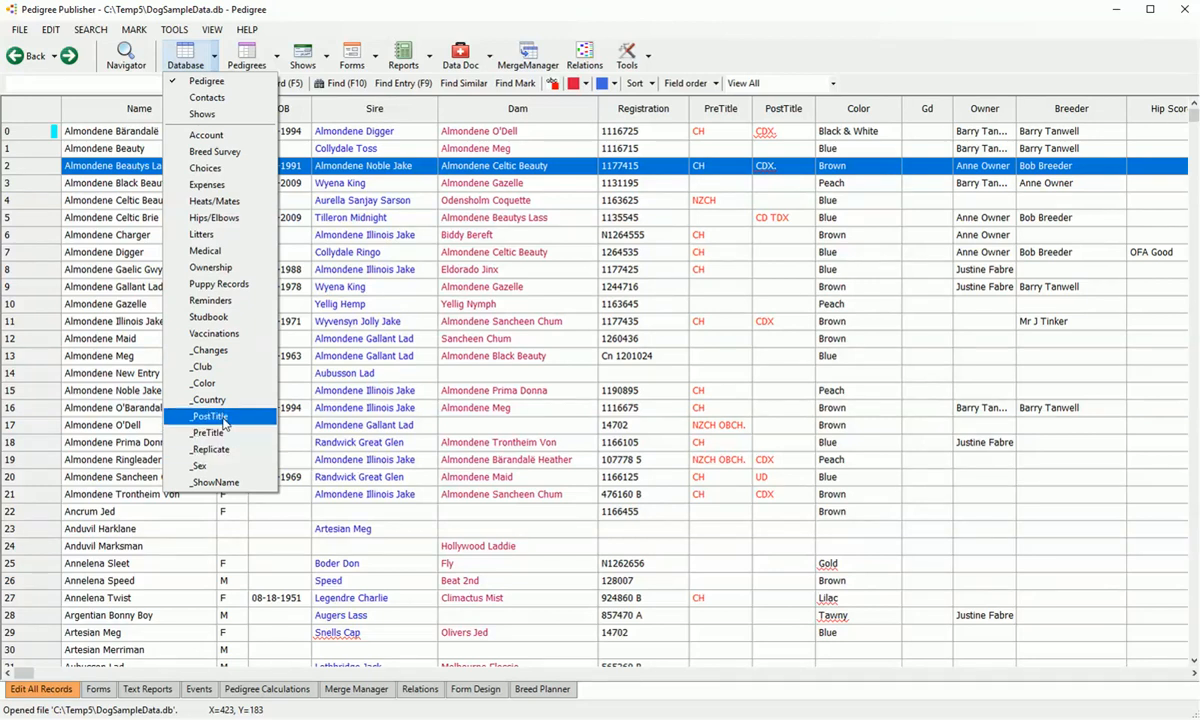
Step: Select Almondene Celtic Beauty by name and display her 4G Pedigree
{"action": "left_click", "coordinate": [360, 201]}
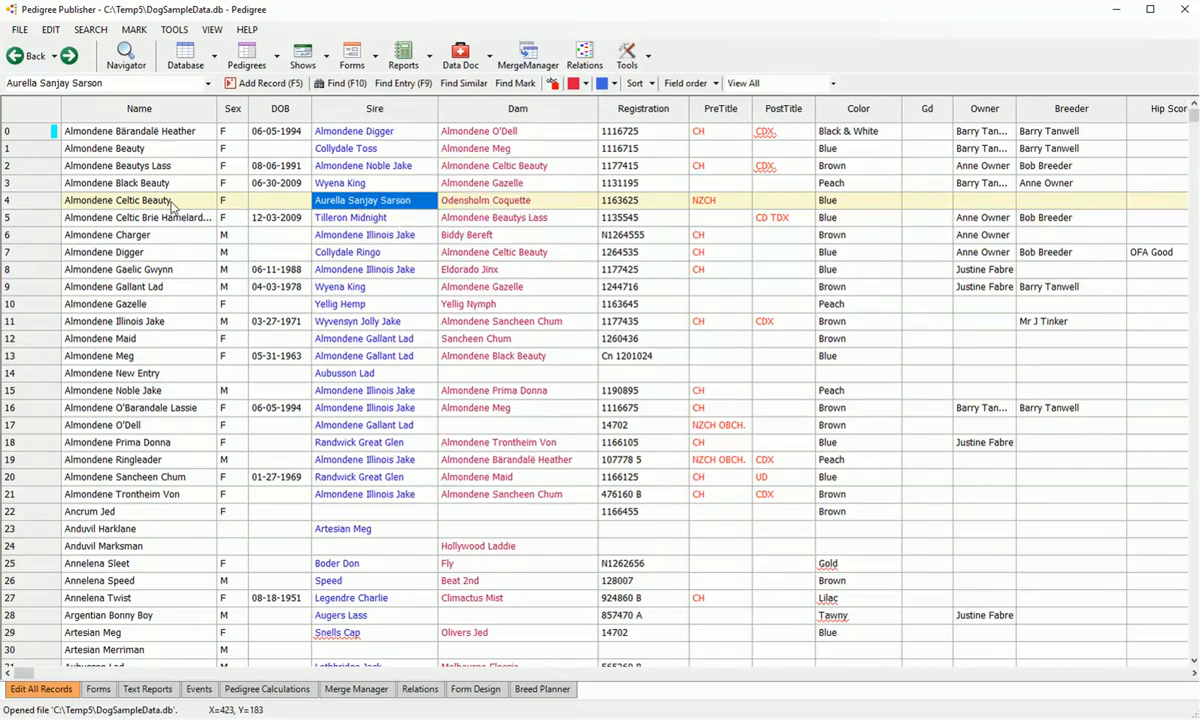
{"action": "left_click", "coordinate": [126, 203]}
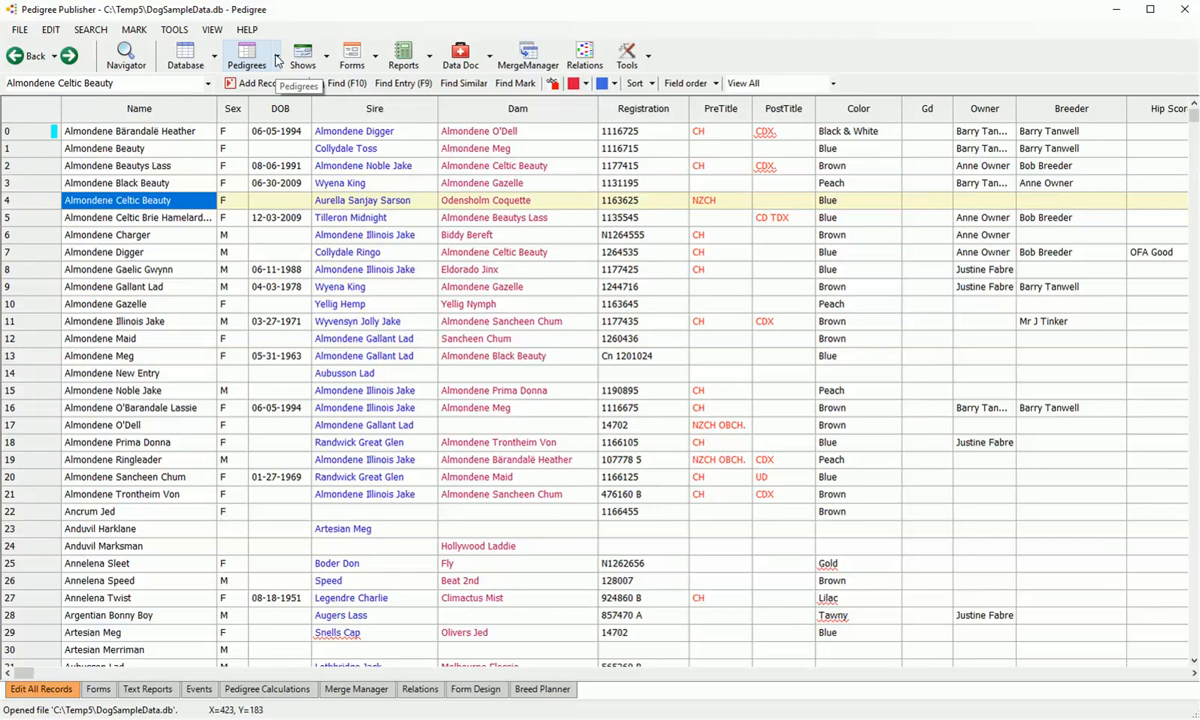
{"action": "left_click", "coordinate": [277, 59]}
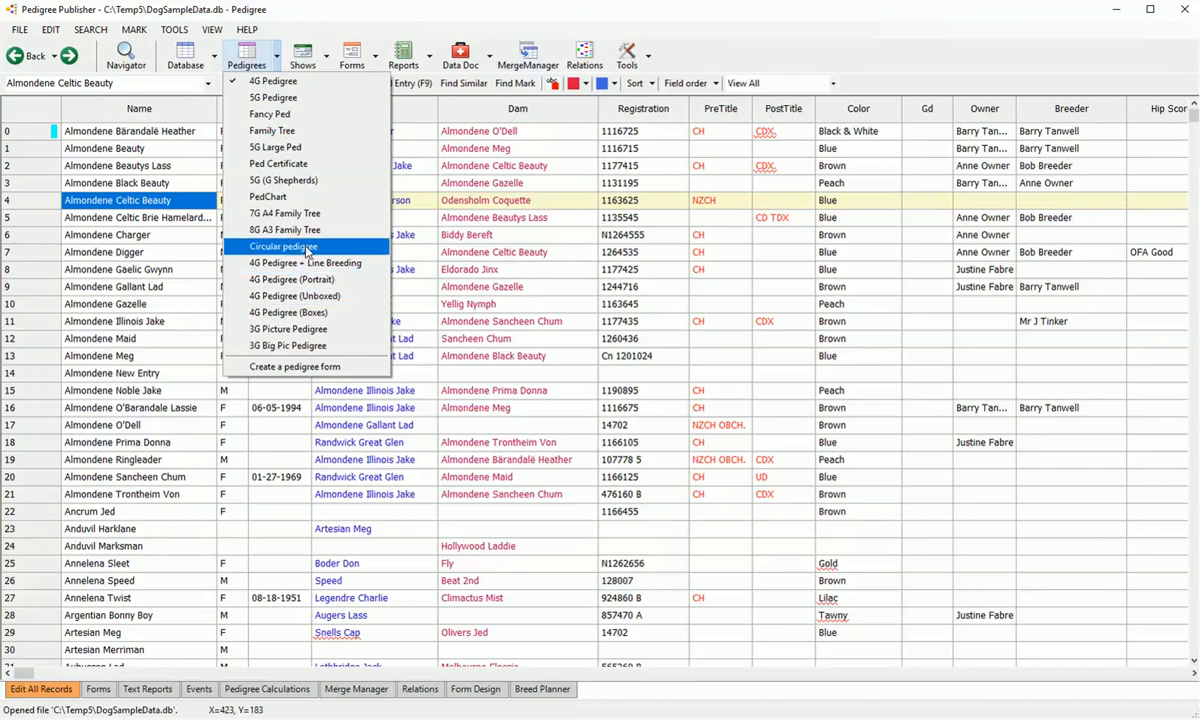
{"action": "left_click", "coordinate": [293, 84]}
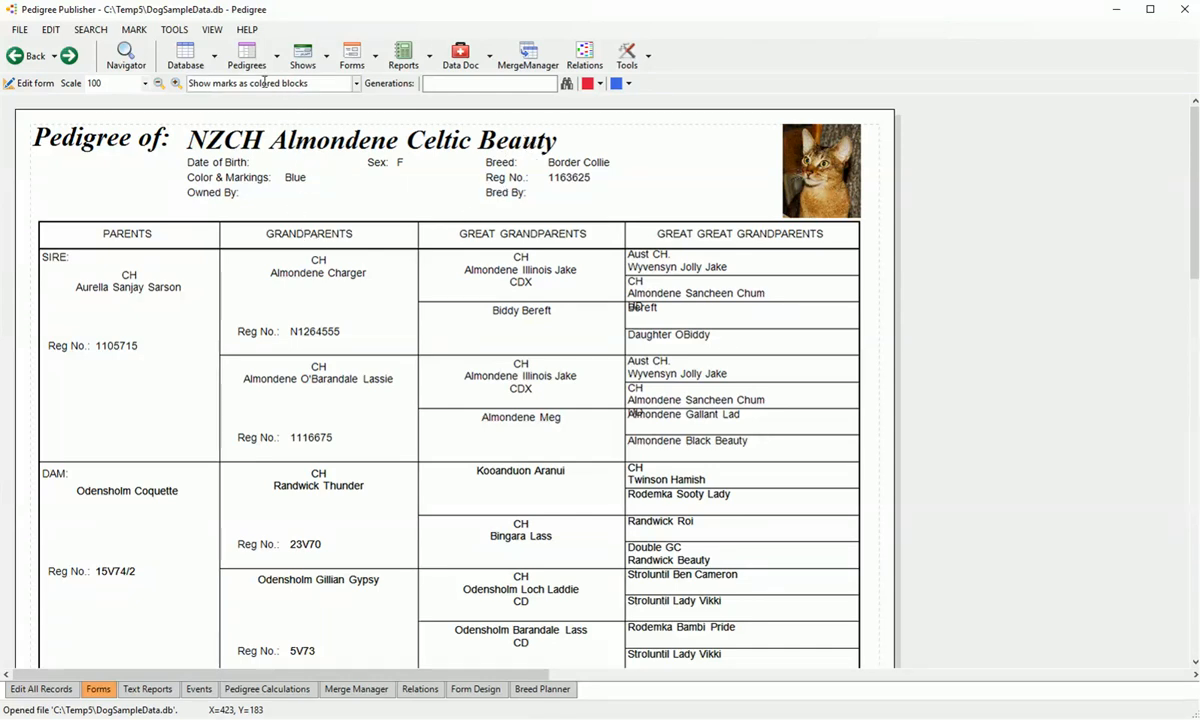
Step: Compare the sire details of Almondene Celtic Beauty in the records table with her pedigree form, ending back in the table
{"action": "left_click", "coordinate": [188, 63]}
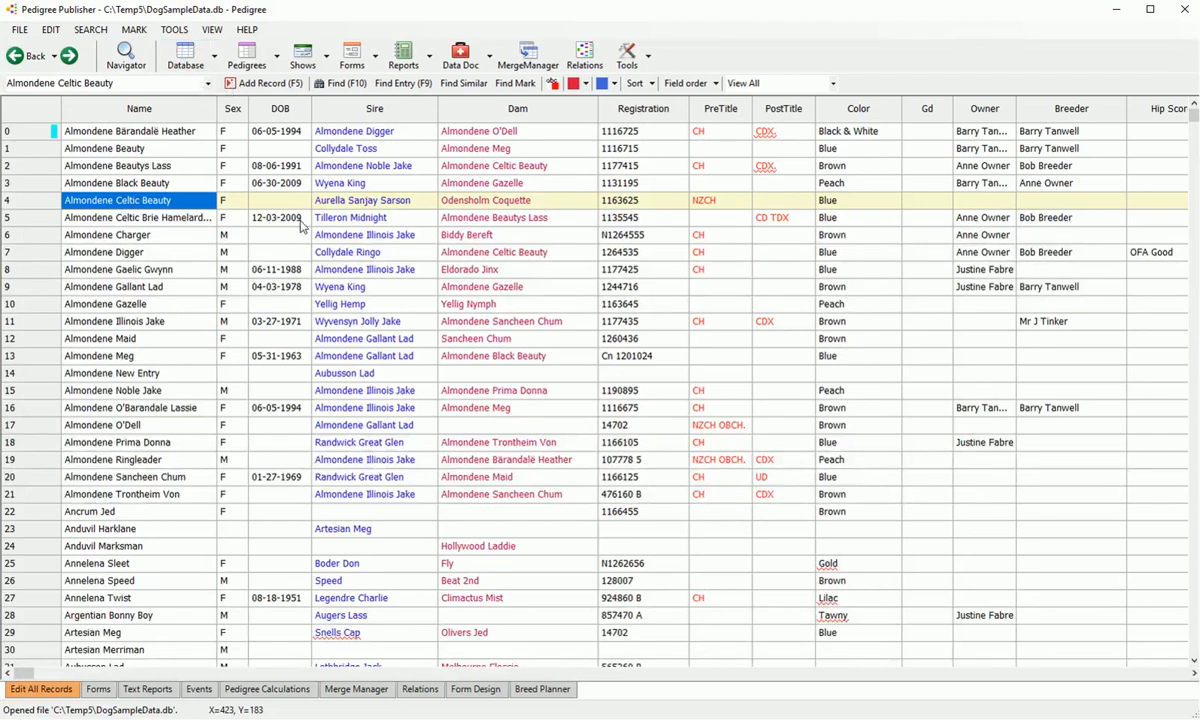
{"action": "mouse_move", "coordinate": [320, 201]}
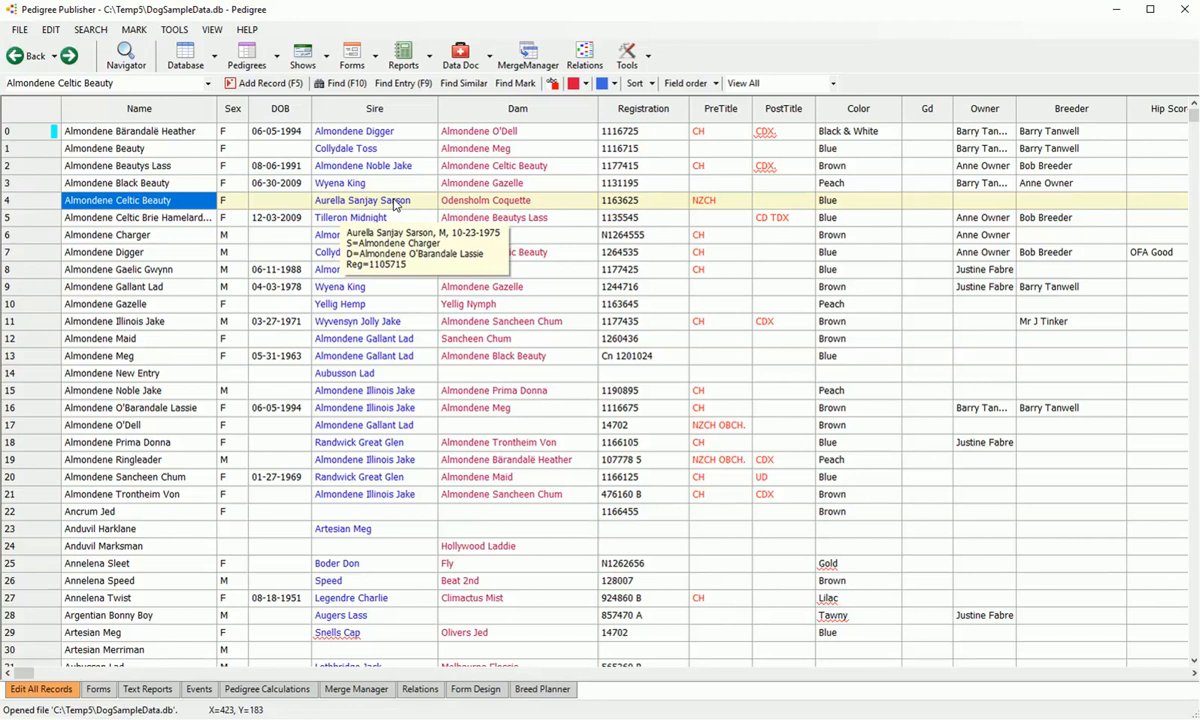
{"action": "left_click", "coordinate": [247, 57]}
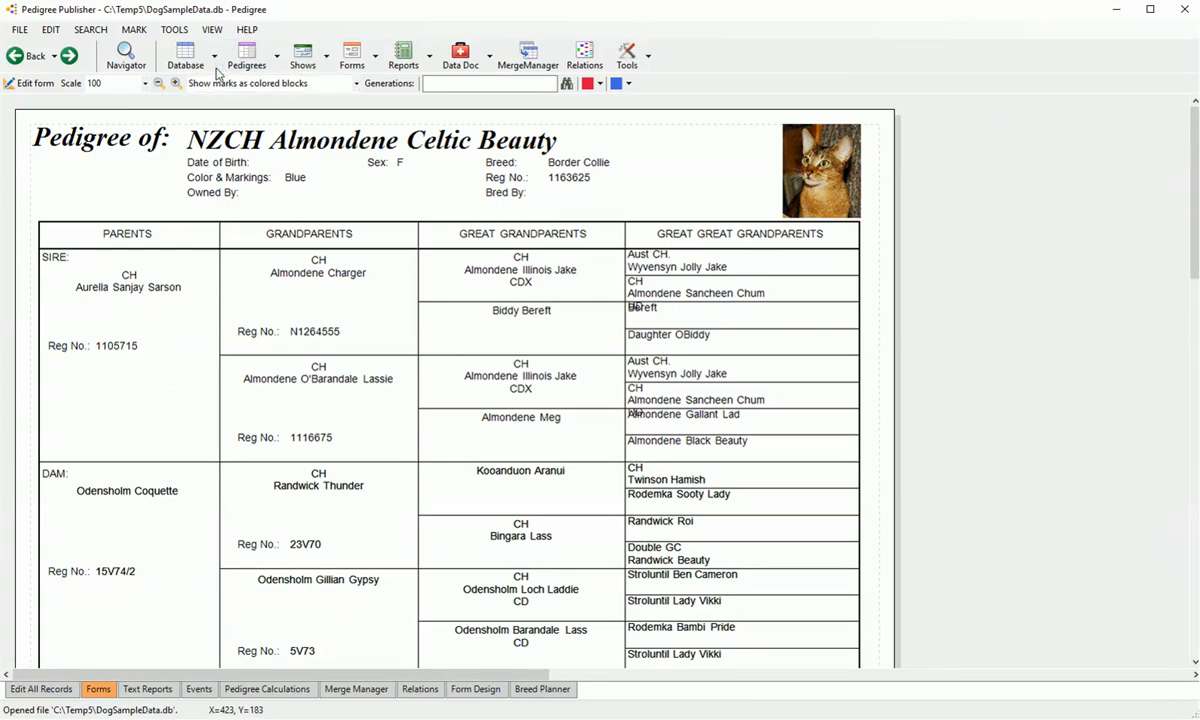
{"action": "left_click", "coordinate": [199, 67]}
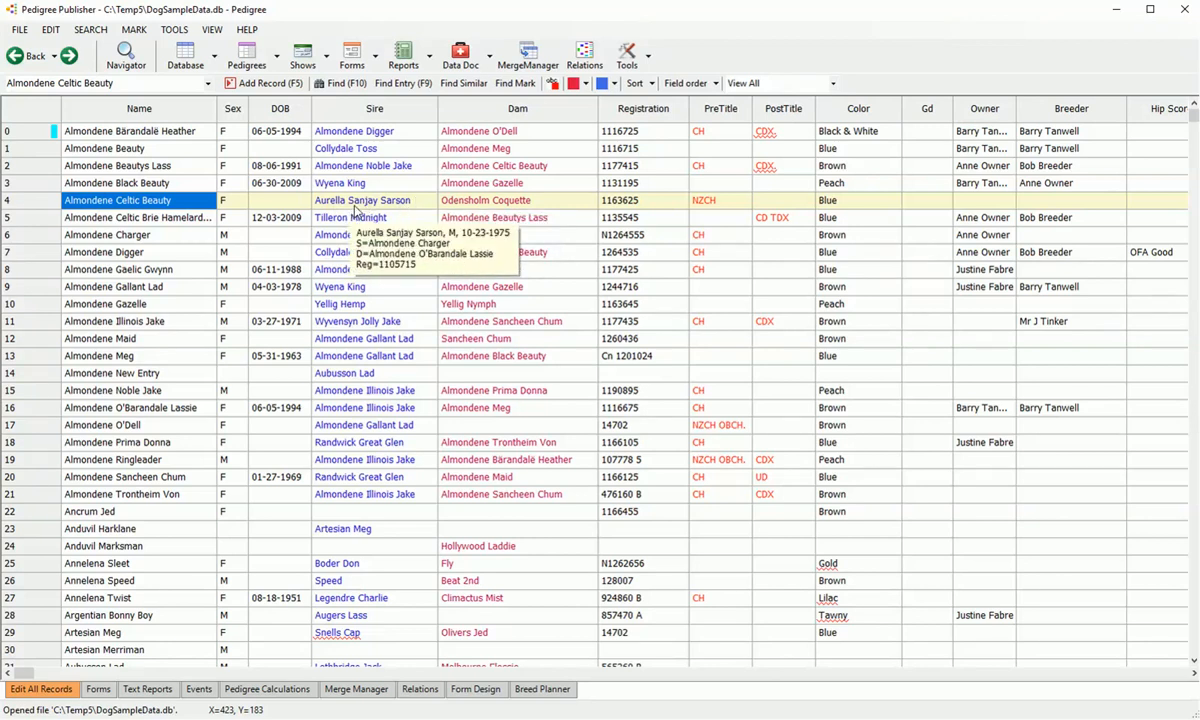
Step: Find the own entry of Aurella Sanjay Sarson, sire of Almondene Celtic Beauty, and return to her record
{"action": "left_click", "coordinate": [366, 204]}
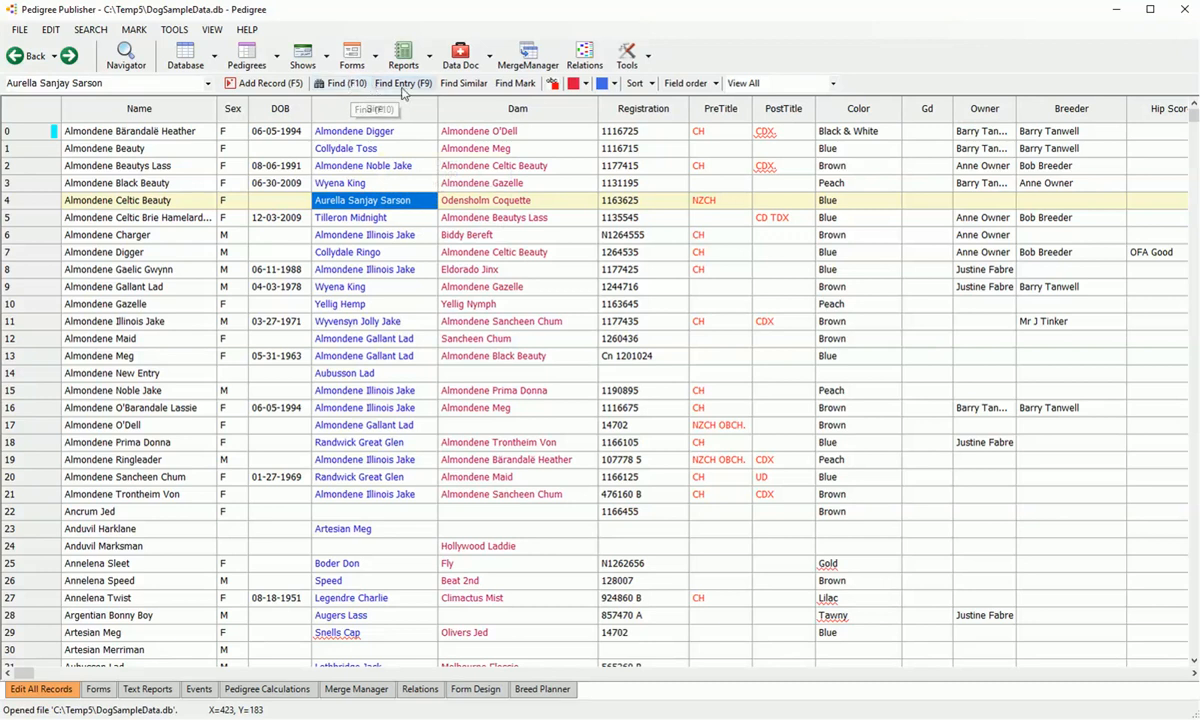
{"action": "left_click", "coordinate": [380, 86]}
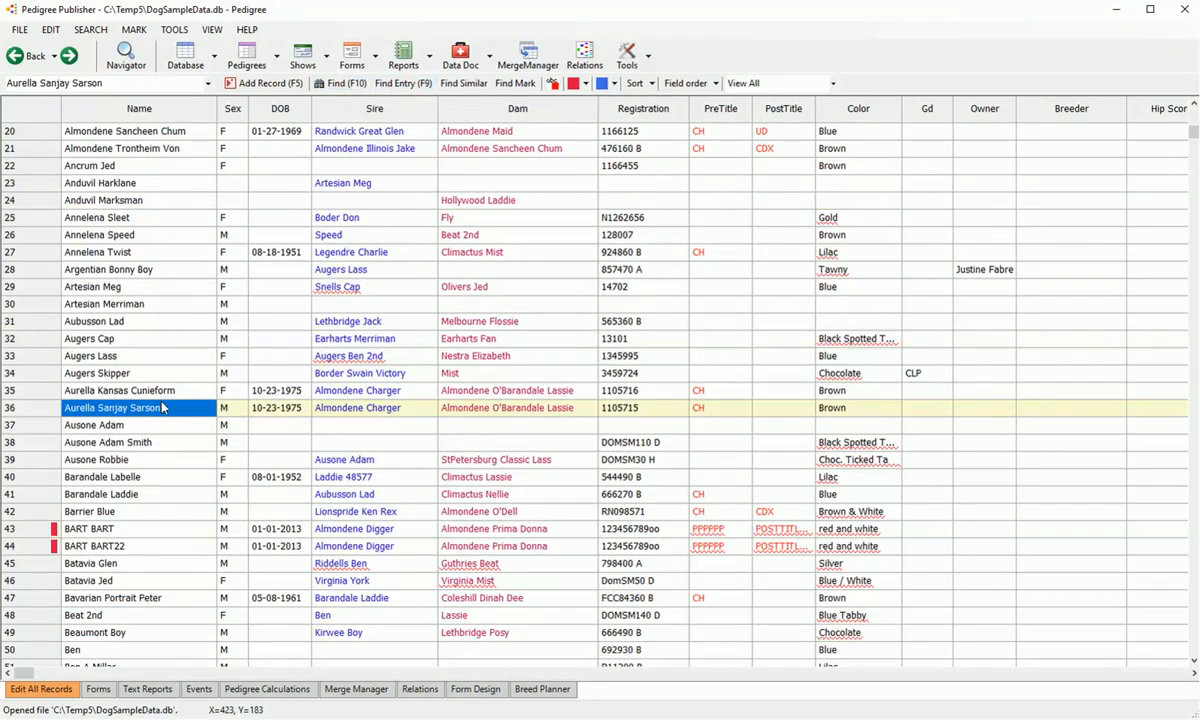
{"action": "left_click", "coordinate": [25, 60]}
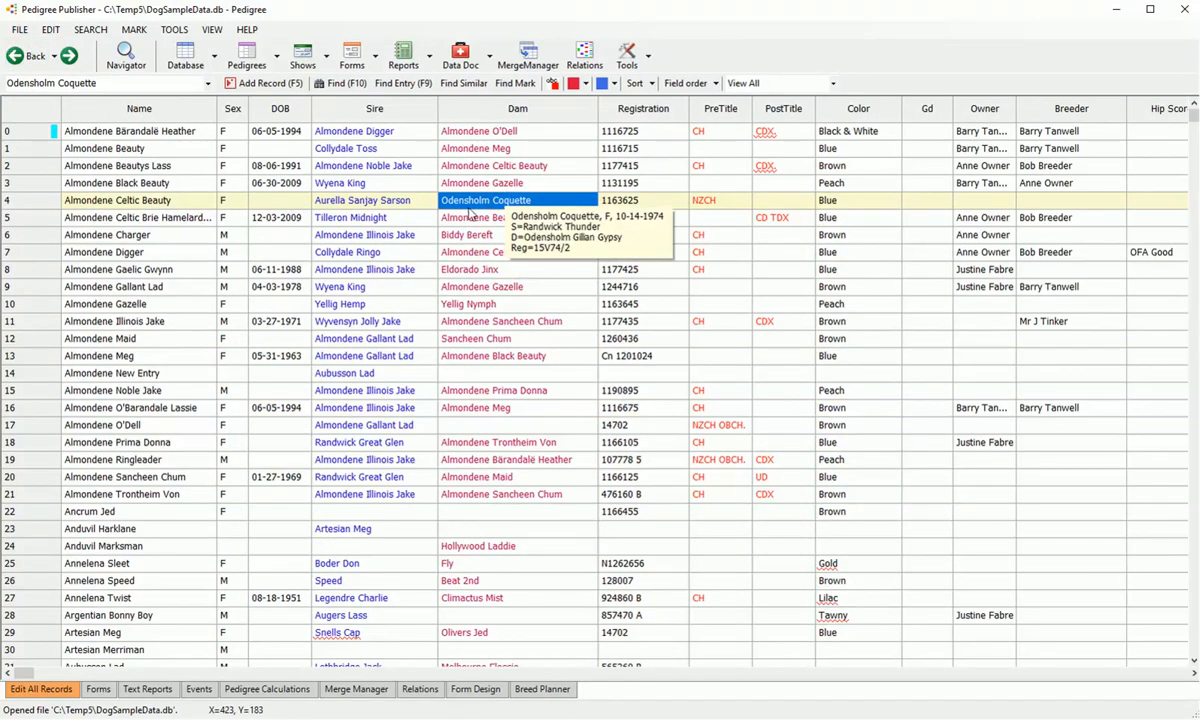
Step: Find the own entry of the dam Odensholm Coquette, return to Almondene Celtic Beauty, and view her parents' summaries
{"action": "left_click", "coordinate": [404, 85]}
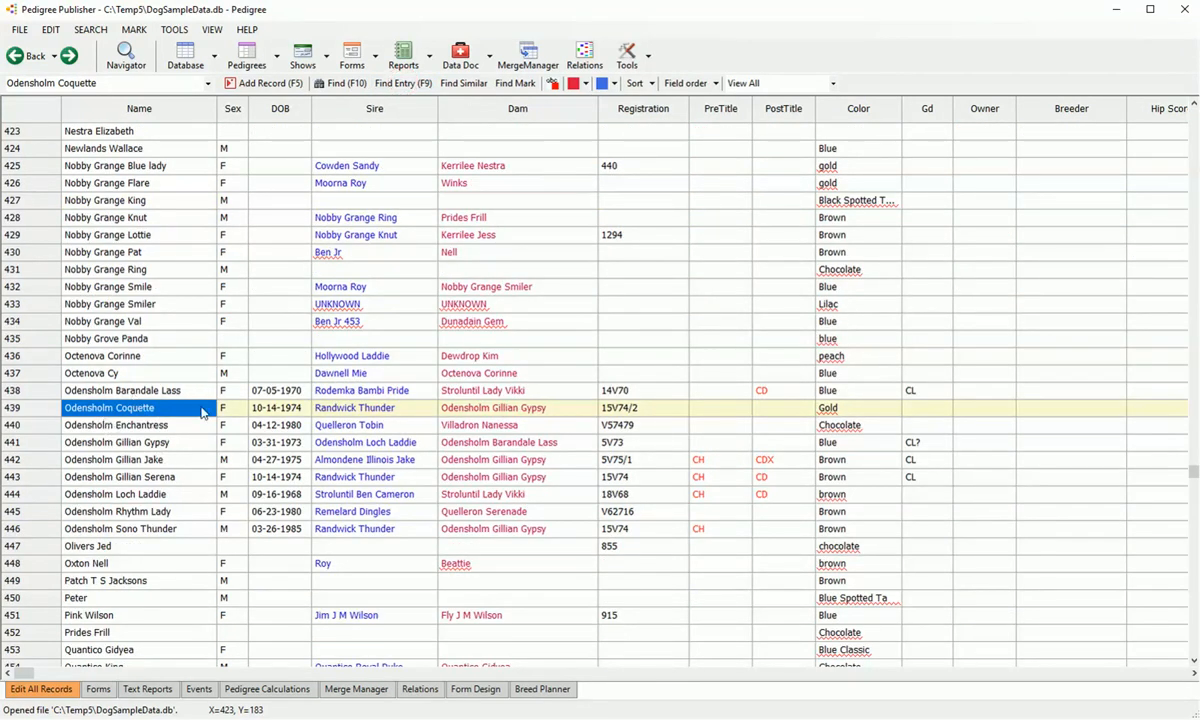
{"action": "left_click", "coordinate": [35, 56]}
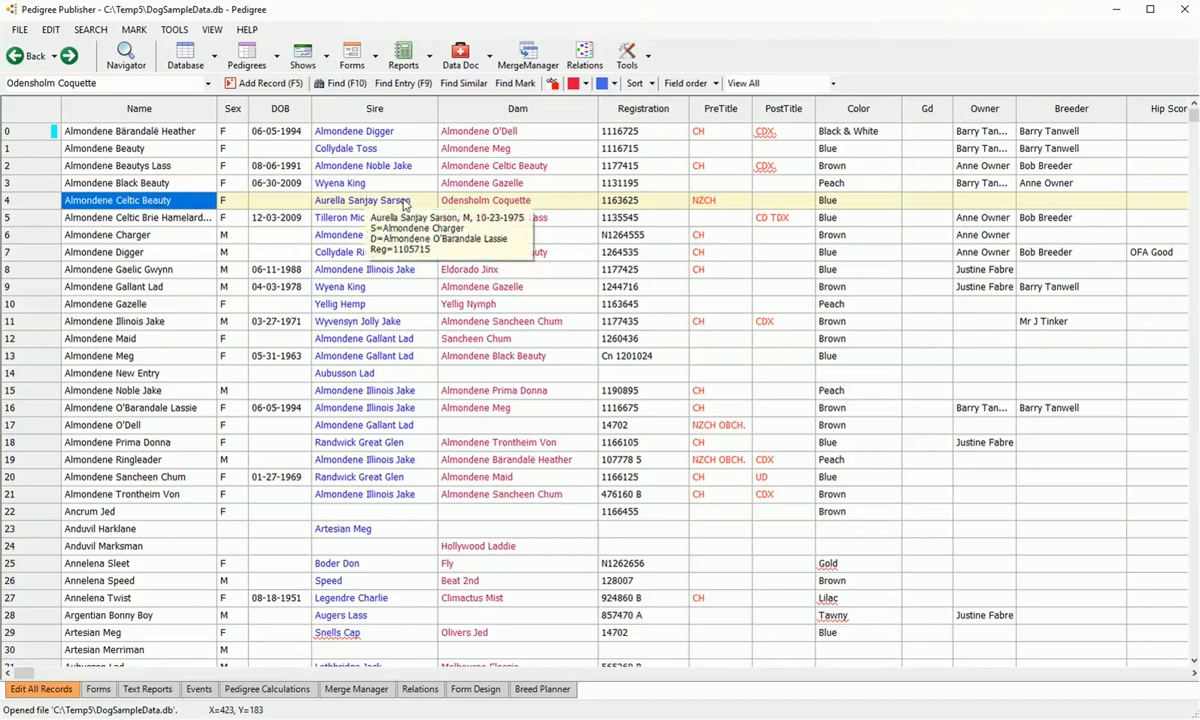
{"action": "mouse_move", "coordinate": [460, 207]}
{"action": "mouse_move", "coordinate": [410, 200]}
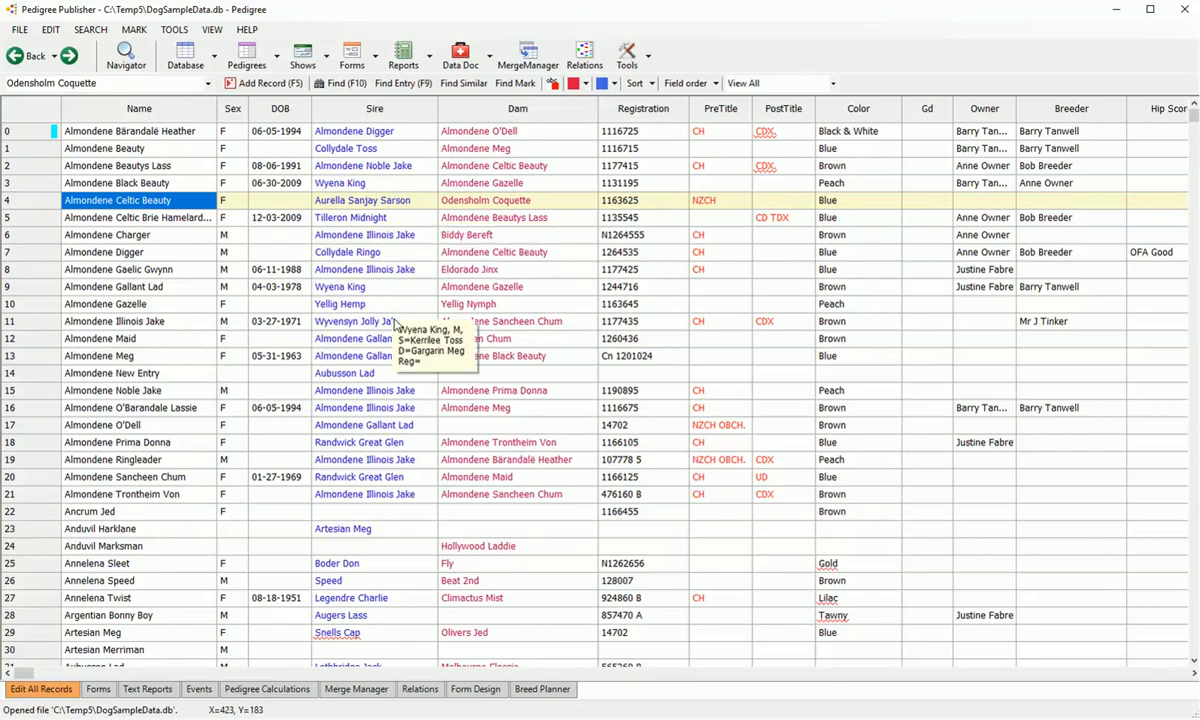
Step: Check the alphabetical name list for a separate record of Snells Cap, the sire of Artesian Meg
{"action": "scroll", "coordinate": [395, 322], "scroll_direction": "down", "scroll_amount": 5}
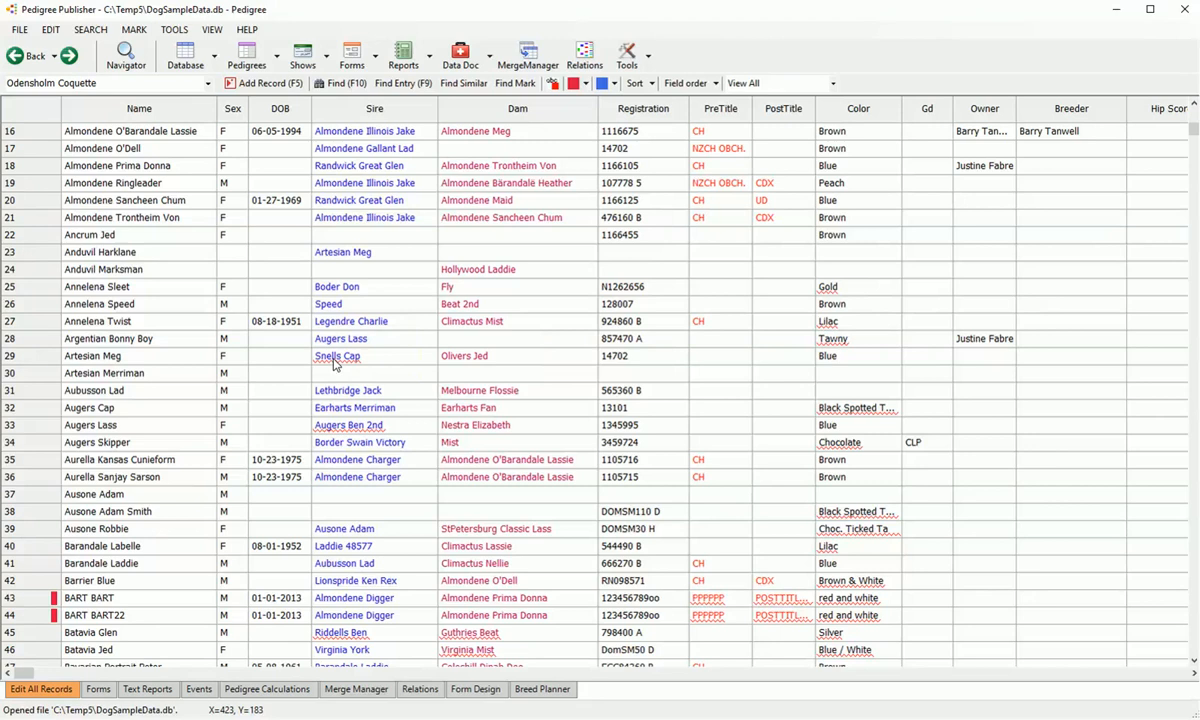
{"action": "scroll", "coordinate": [333, 364], "scroll_direction": "down", "scroll_amount": 3}
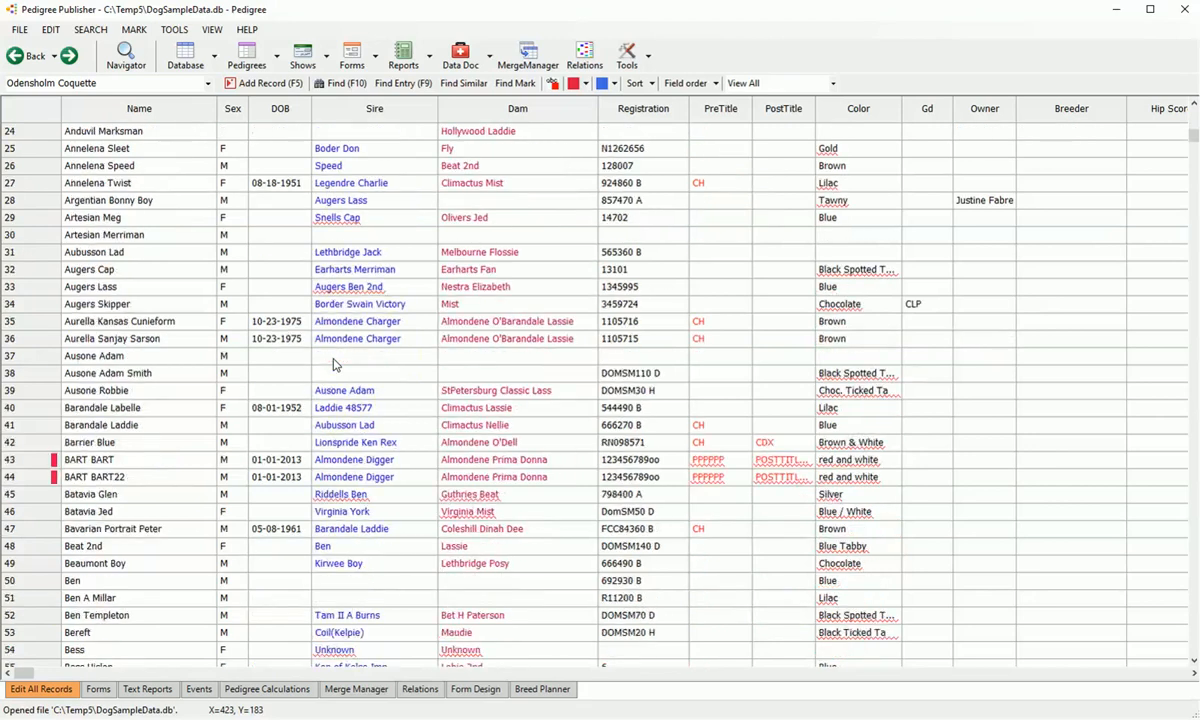
{"action": "left_click", "coordinate": [337, 222]}
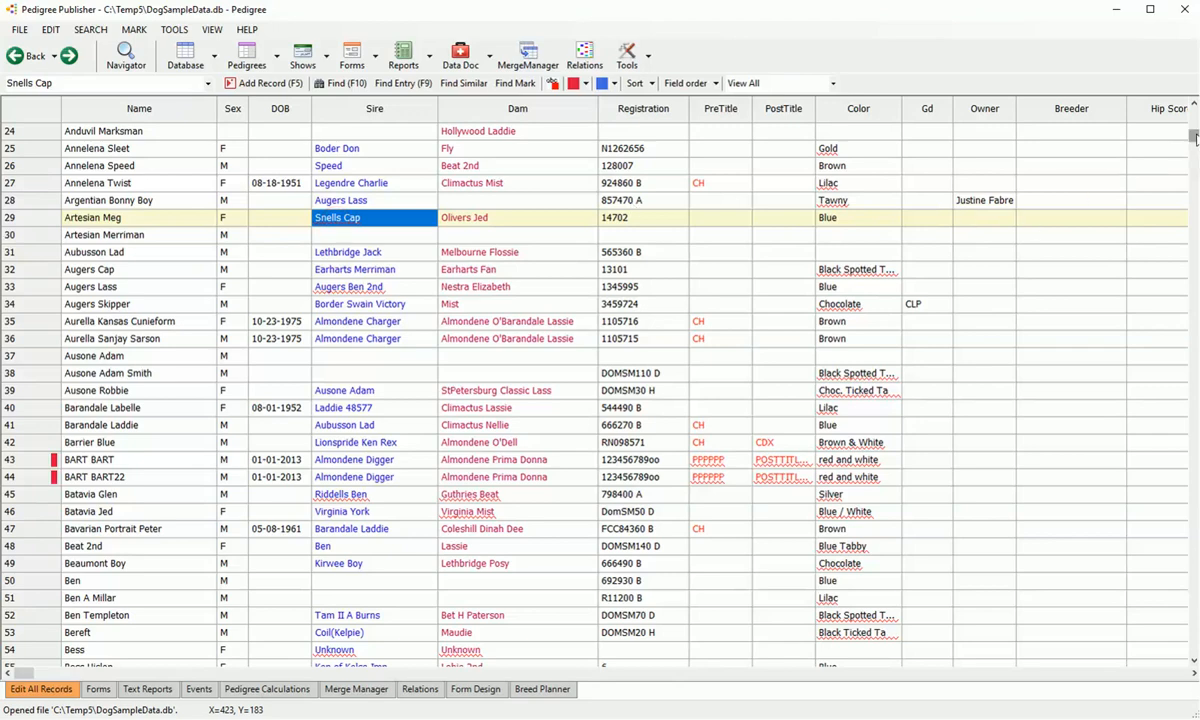
{"action": "left_click_drag", "start_coordinate": [1193, 136], "coordinate": [1181, 549]}
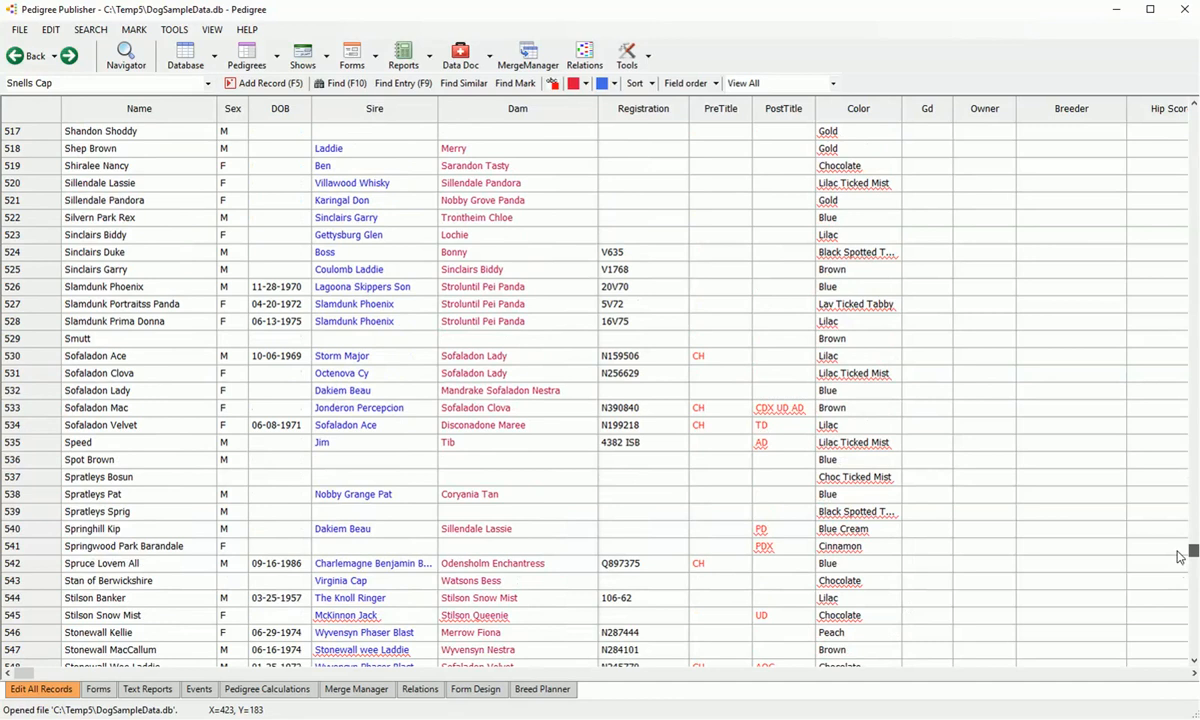
{"action": "left_click", "coordinate": [77, 339]}
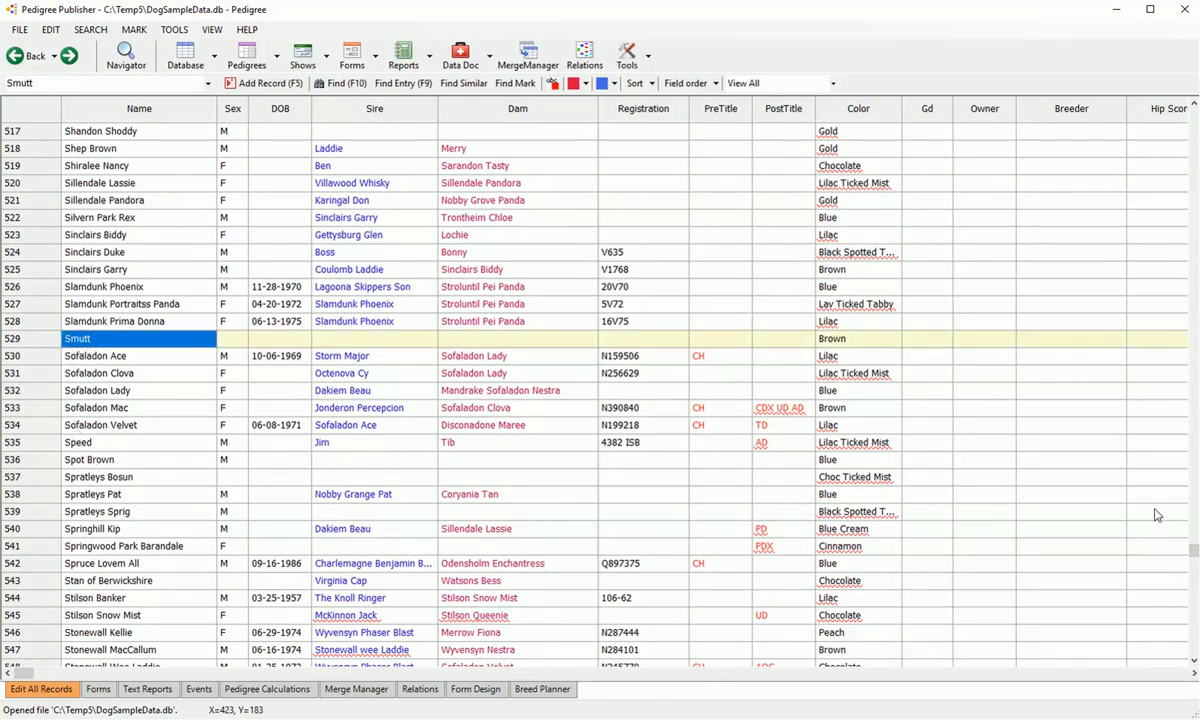
{"action": "left_click_drag", "start_coordinate": [1192, 551], "coordinate": [1190, 116]}
{"action": "scroll", "coordinate": [600, 289], "scroll_direction": "down", "scroll_amount": 12}
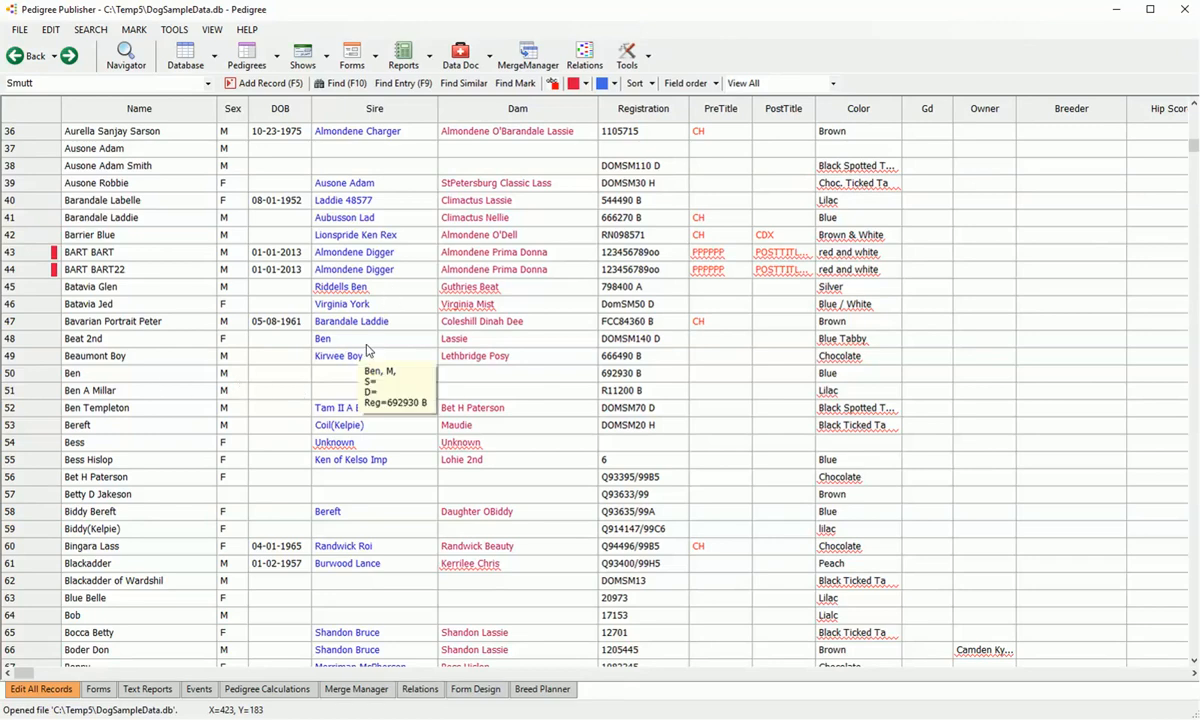
{"action": "scroll", "coordinate": [362, 376], "scroll_direction": "down", "scroll_amount": 12}
{"action": "scroll", "coordinate": [366, 349], "scroll_direction": "up", "scroll_amount": 20}
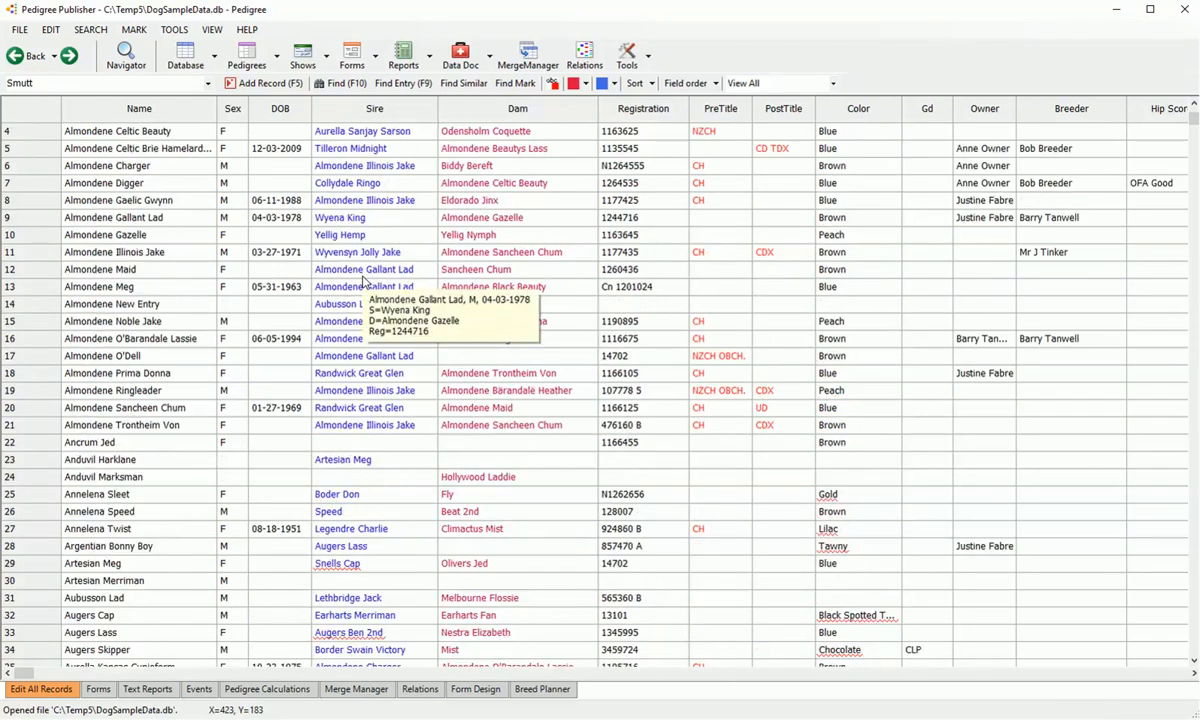
{"action": "scroll", "coordinate": [364, 283], "scroll_direction": "down", "scroll_amount": 4}
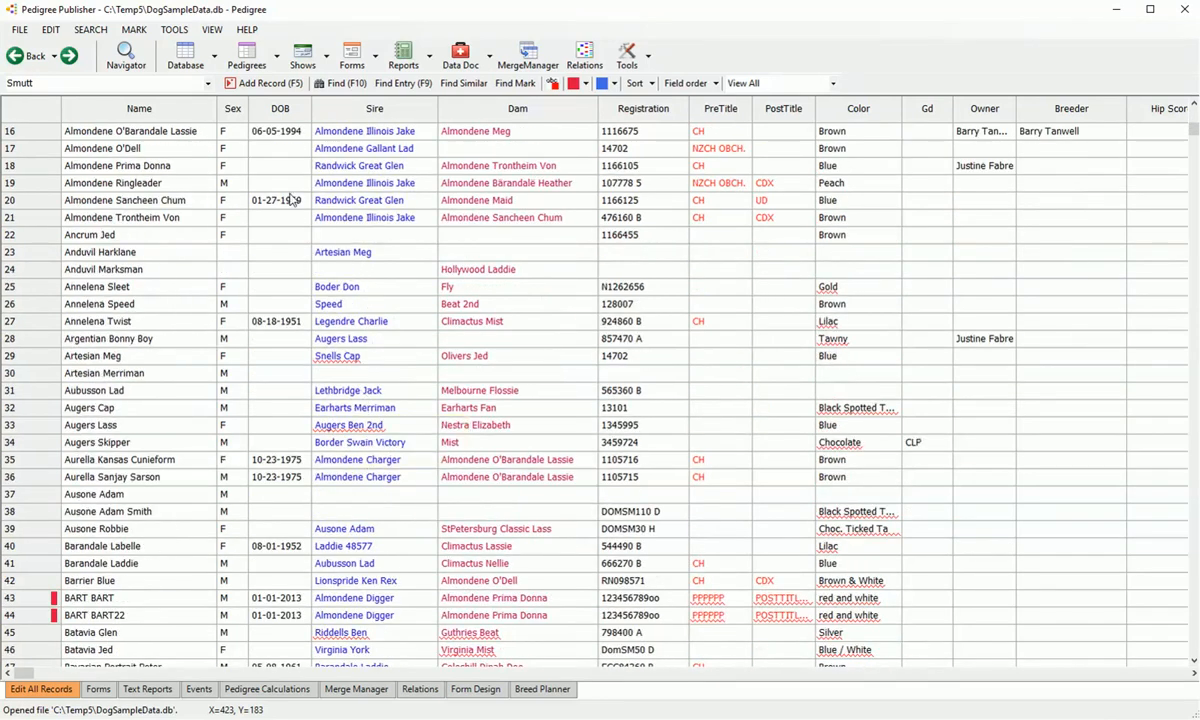
Step: Add a new record named Almondene New Record to the database
{"action": "double_click", "coordinate": [58, 85]}
{"action": "type", "text": "Almonm"}
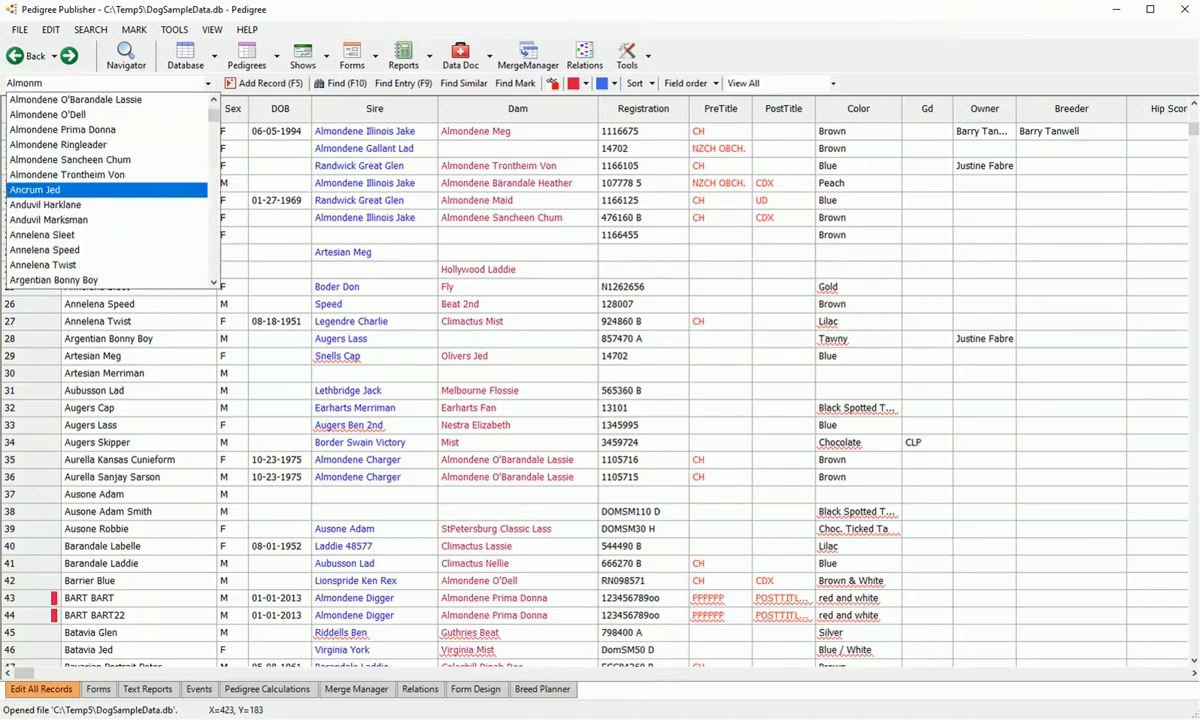
{"action": "key", "text": "BackSpace"}
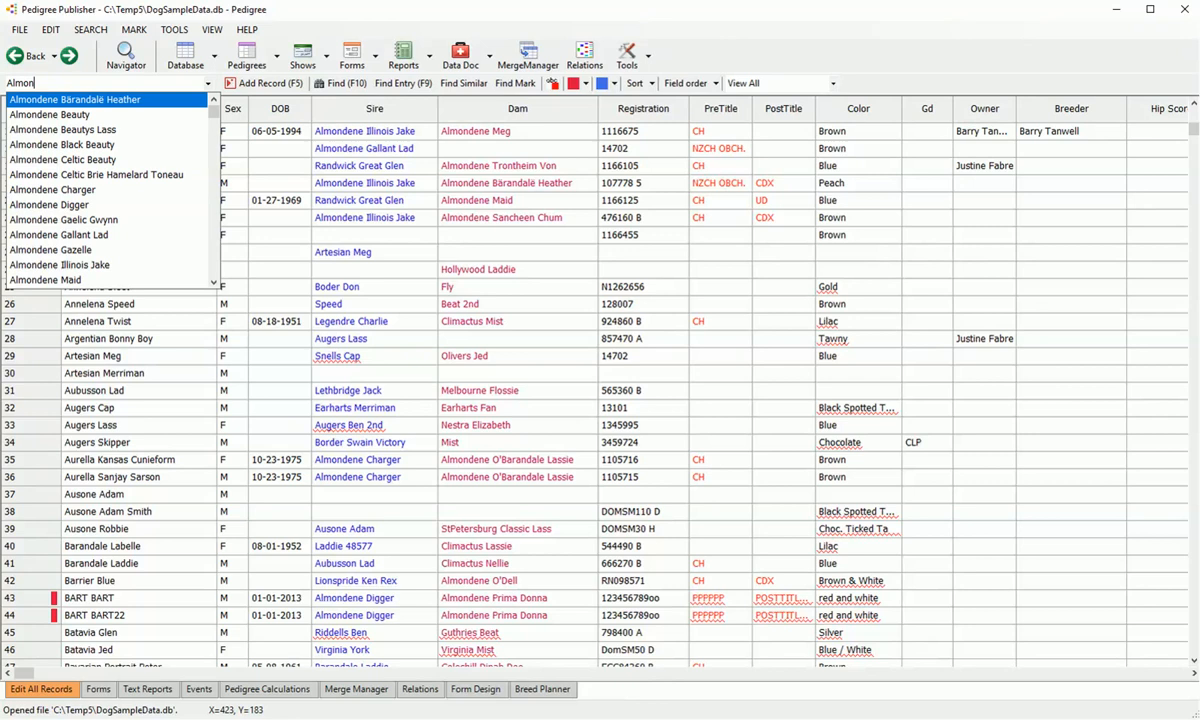
{"action": "type", "text": "dene "}
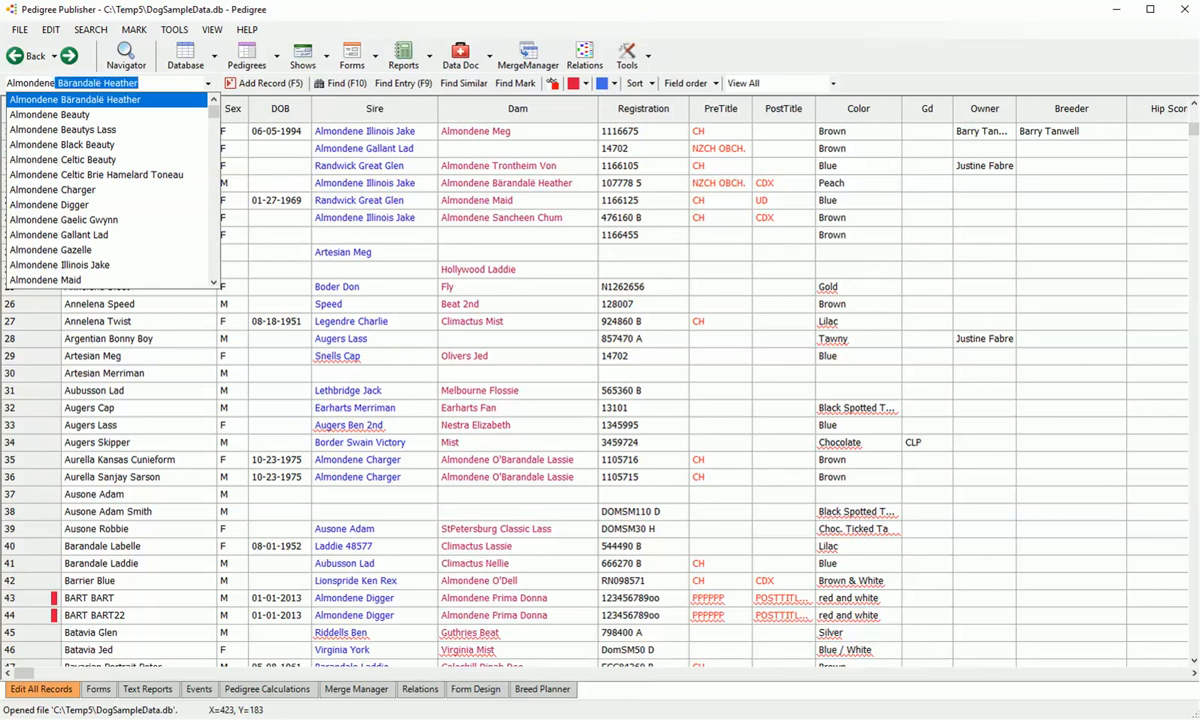
{"action": "type", "text": "New reco"}
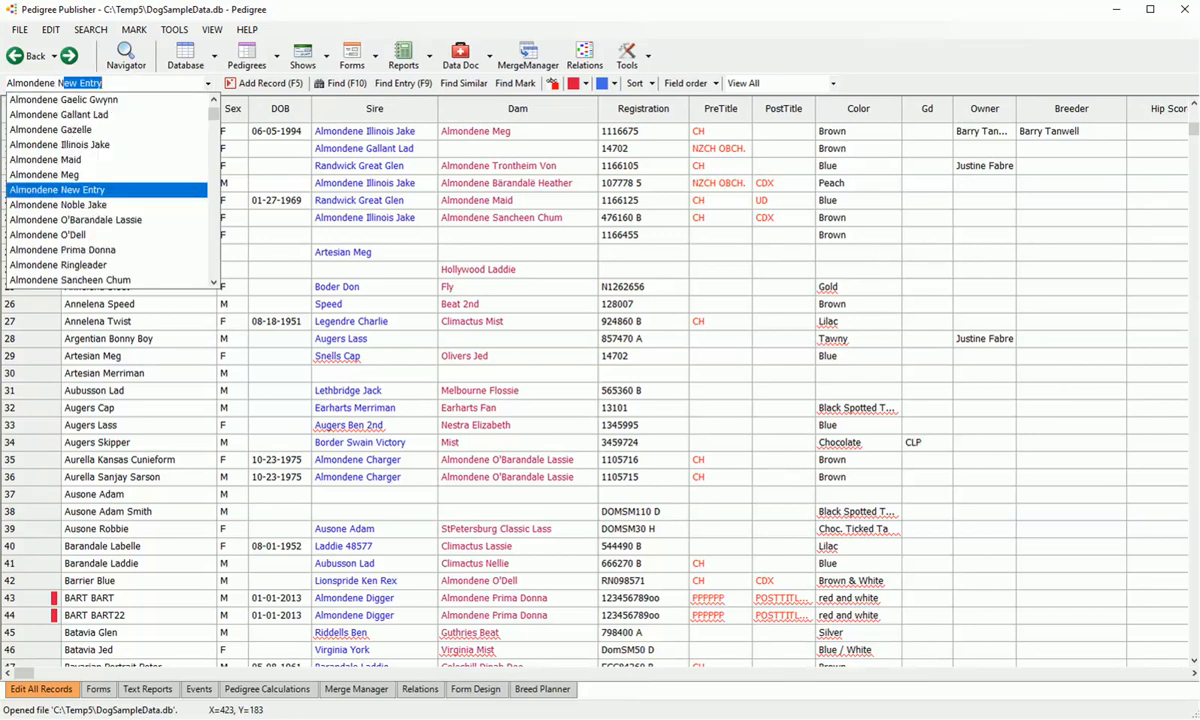
{"action": "type", "text": "rd"}
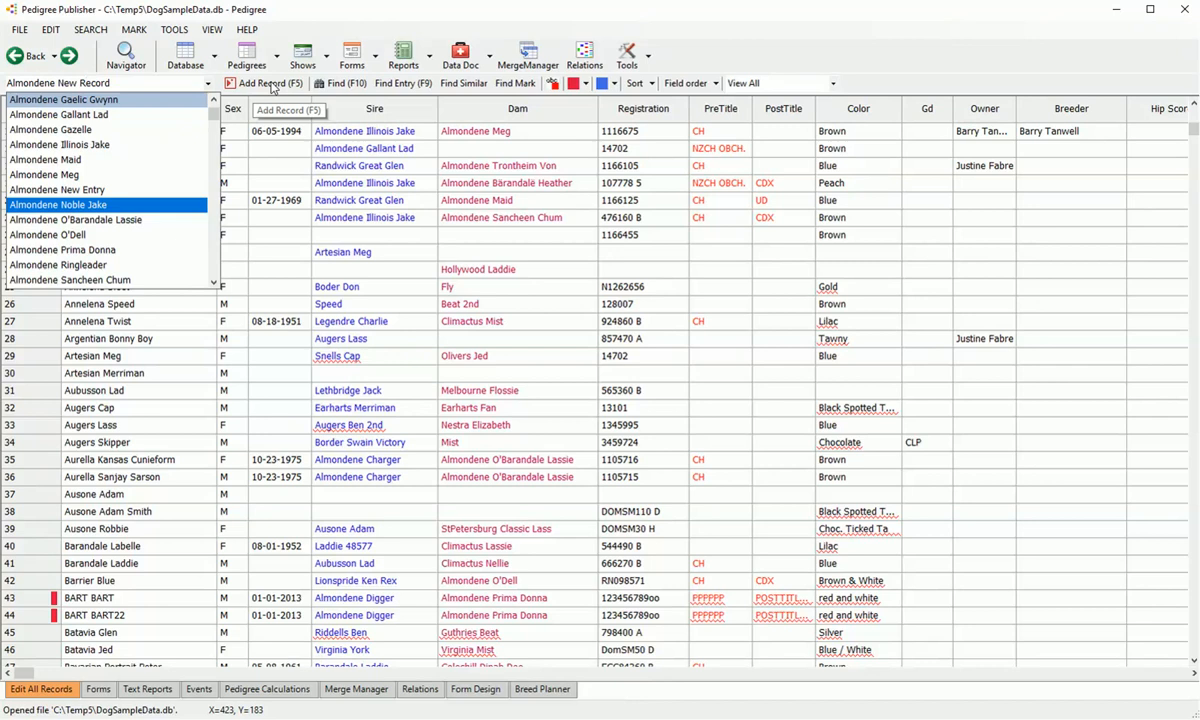
{"action": "left_click", "coordinate": [271, 84]}
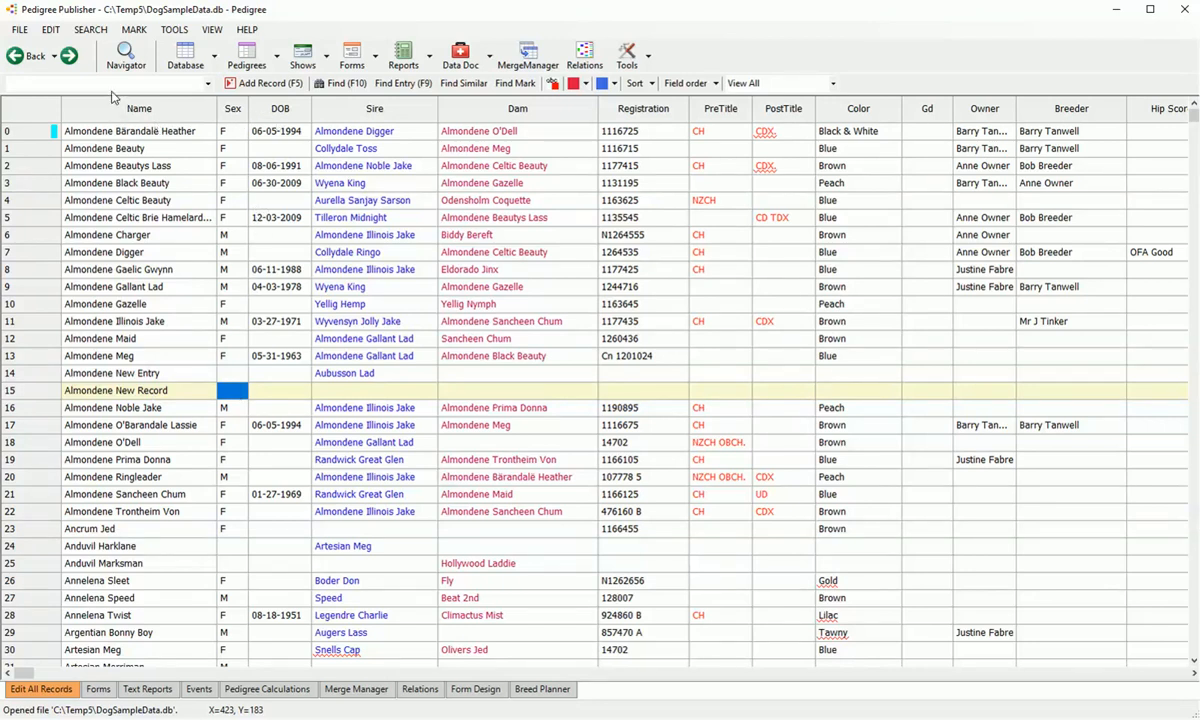
Step: Set the sex of Almondene New Record to M and enter its date of birth
{"action": "type", "text": "M"}
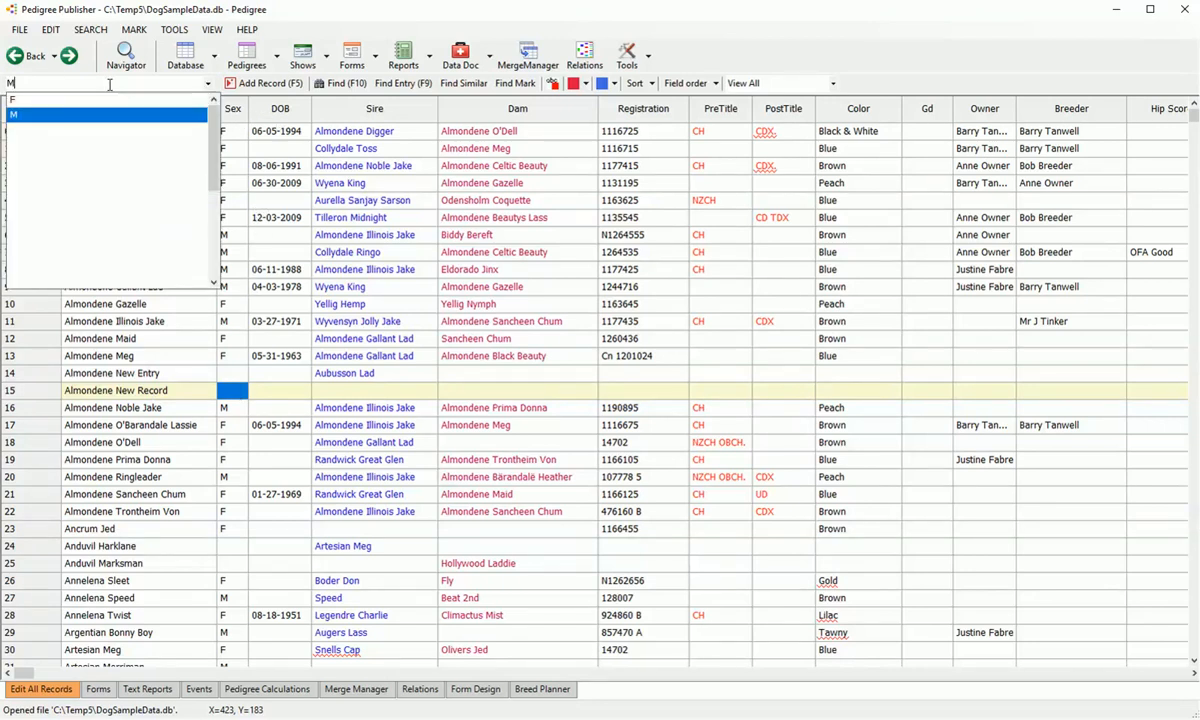
{"action": "key", "text": "Tab"}
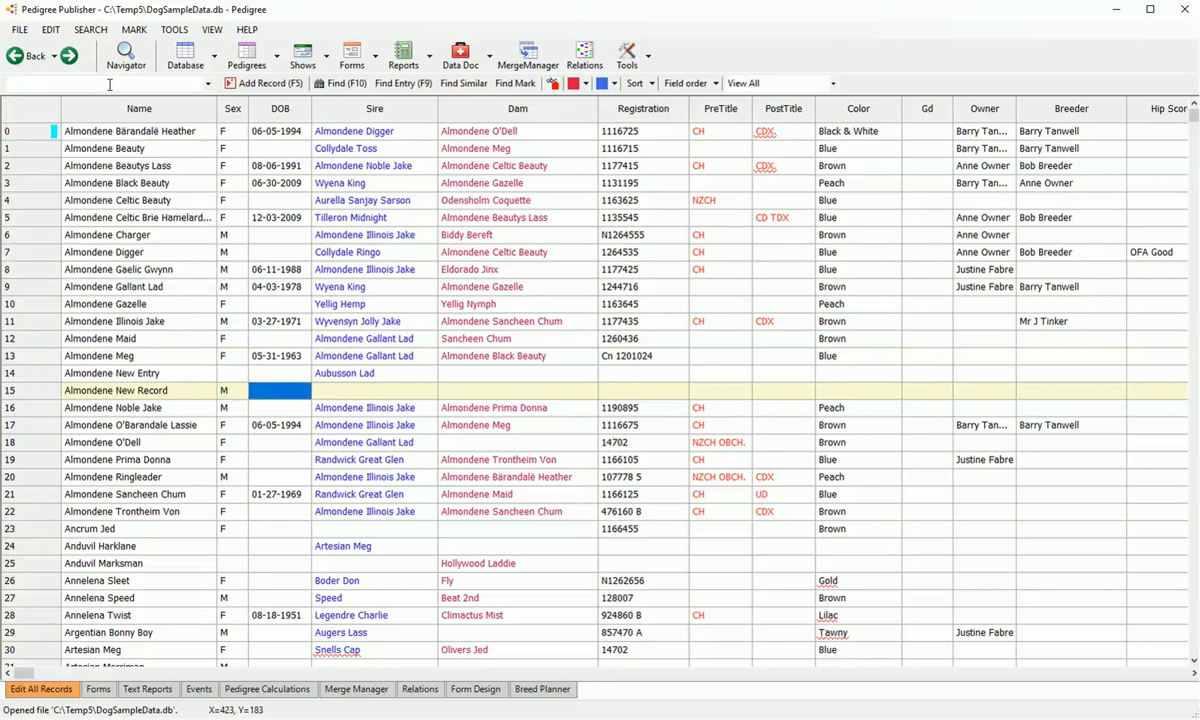
{"action": "type", "text": "1/1"}
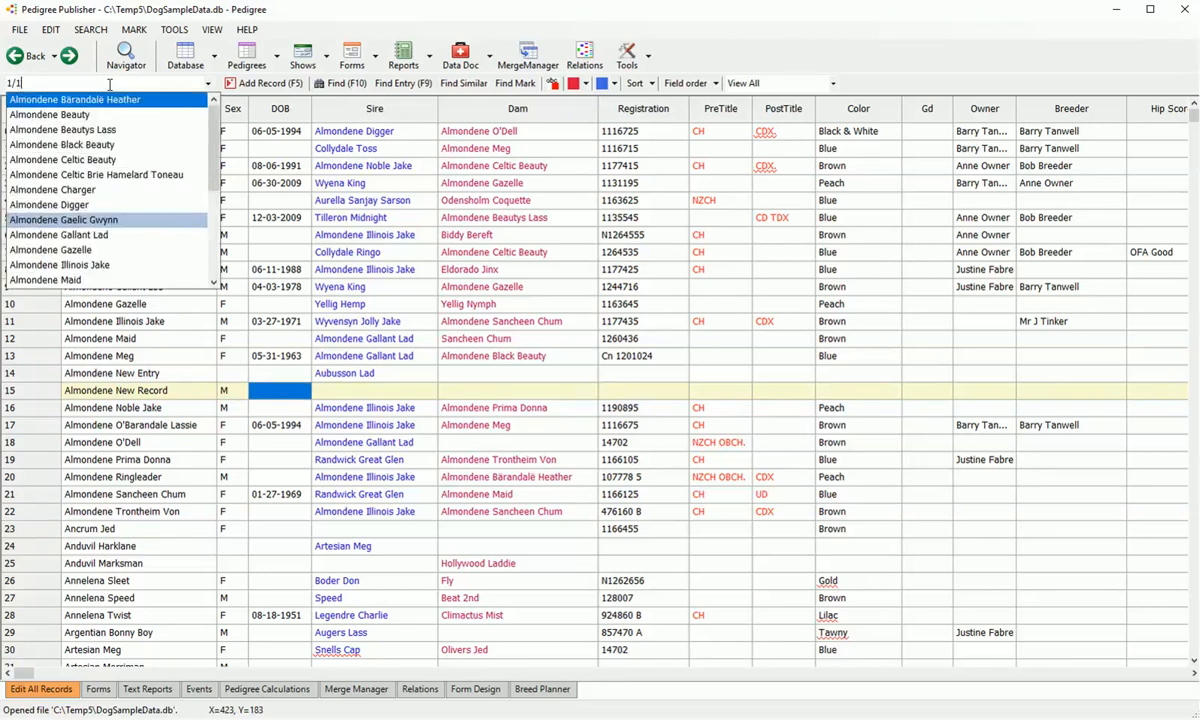
{"action": "type", "text": "/2000"}
{"action": "key", "text": "Tab"}
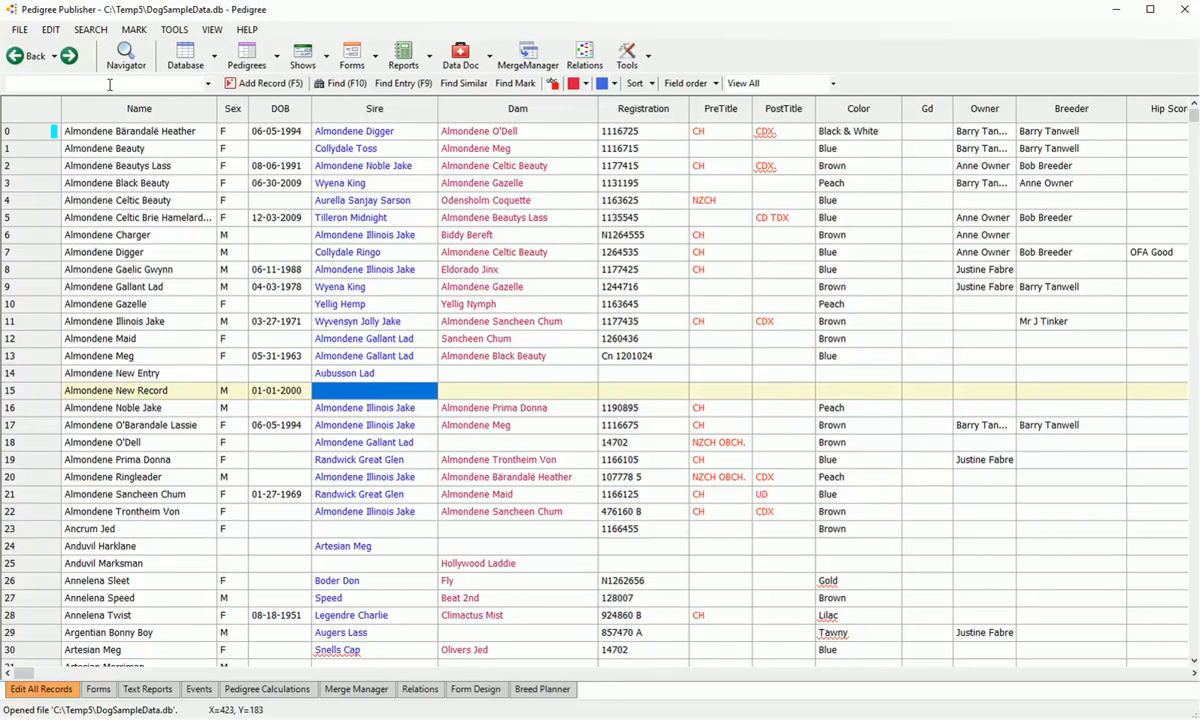
Step: Try to enter Annelena Sleet as the sire of Almondene New Record
{"action": "left_click", "coordinate": [110, 85]}
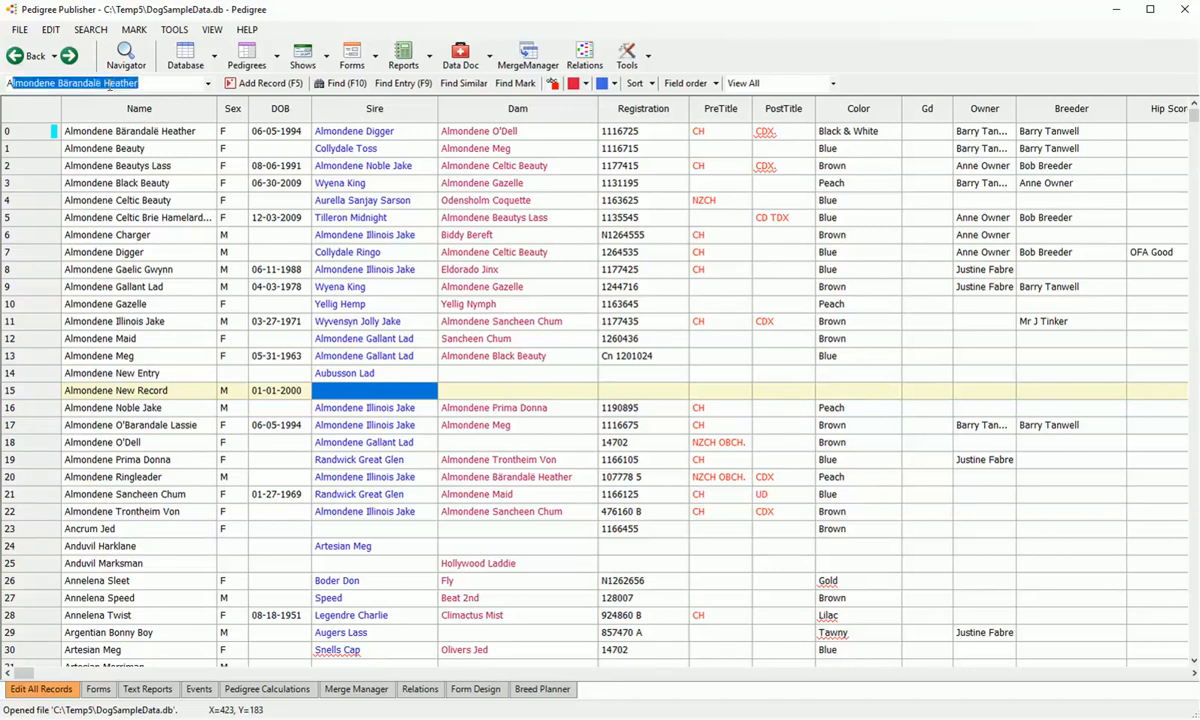
{"action": "type", "text": "An"}
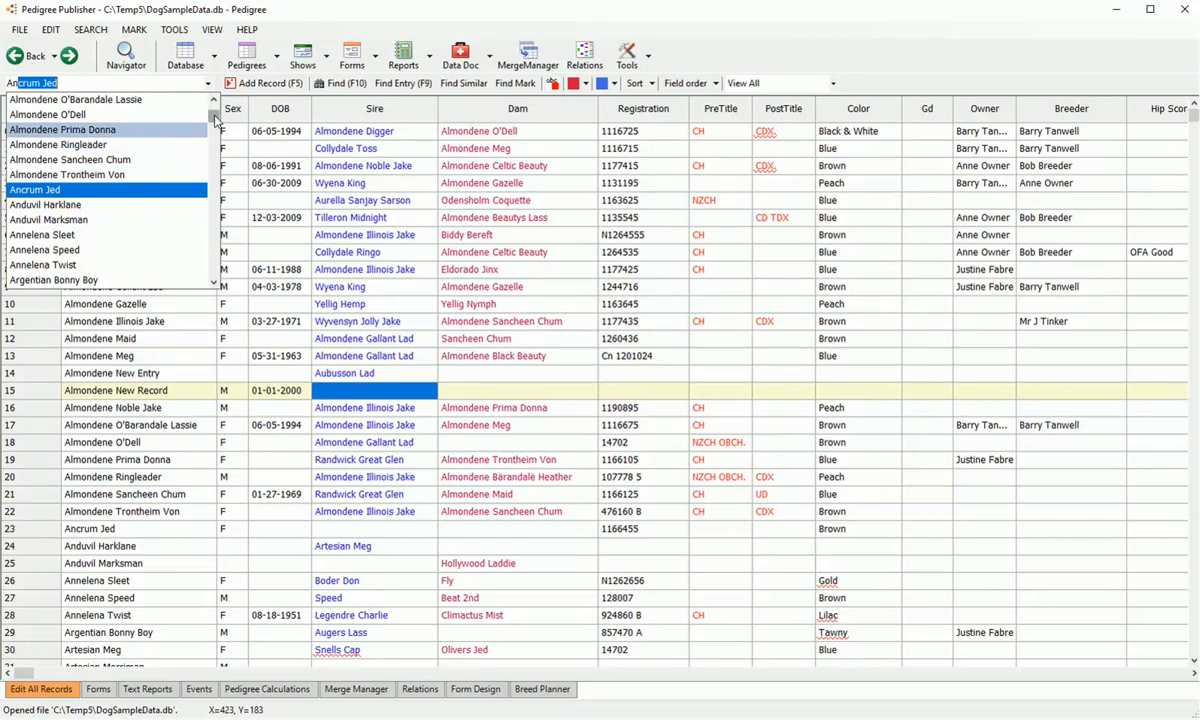
{"action": "type", "text": "n"}
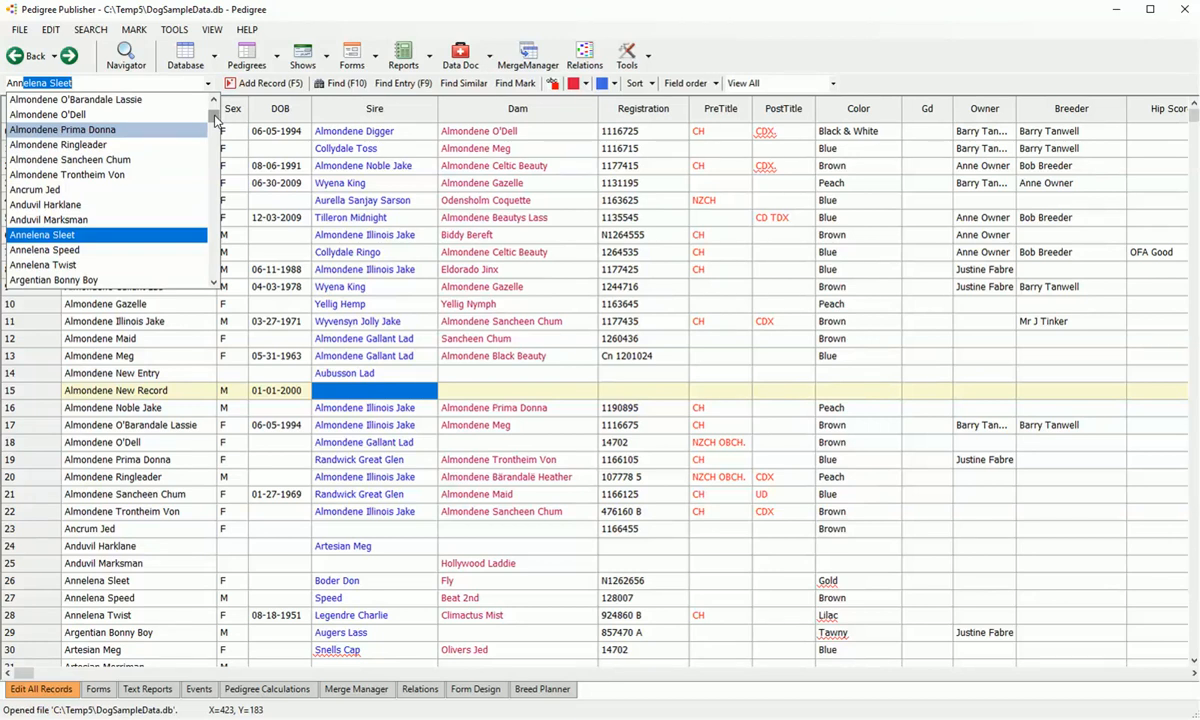
{"action": "key", "text": "Return"}
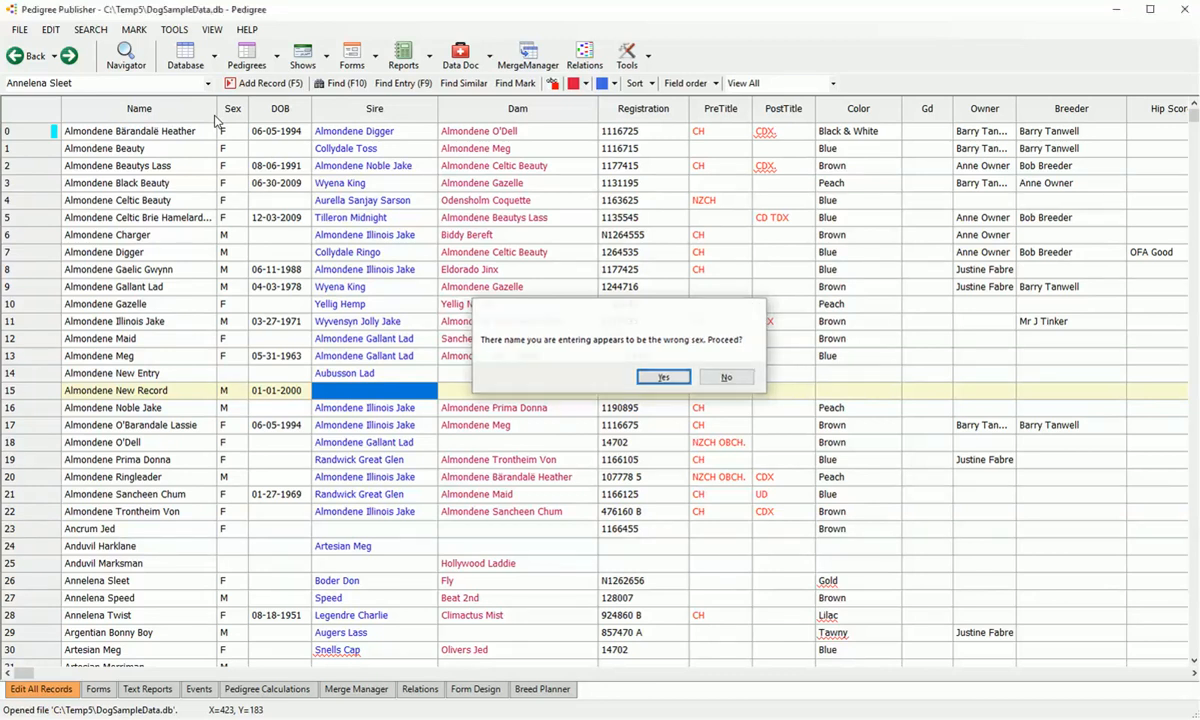
{"action": "key", "text": "Return"}
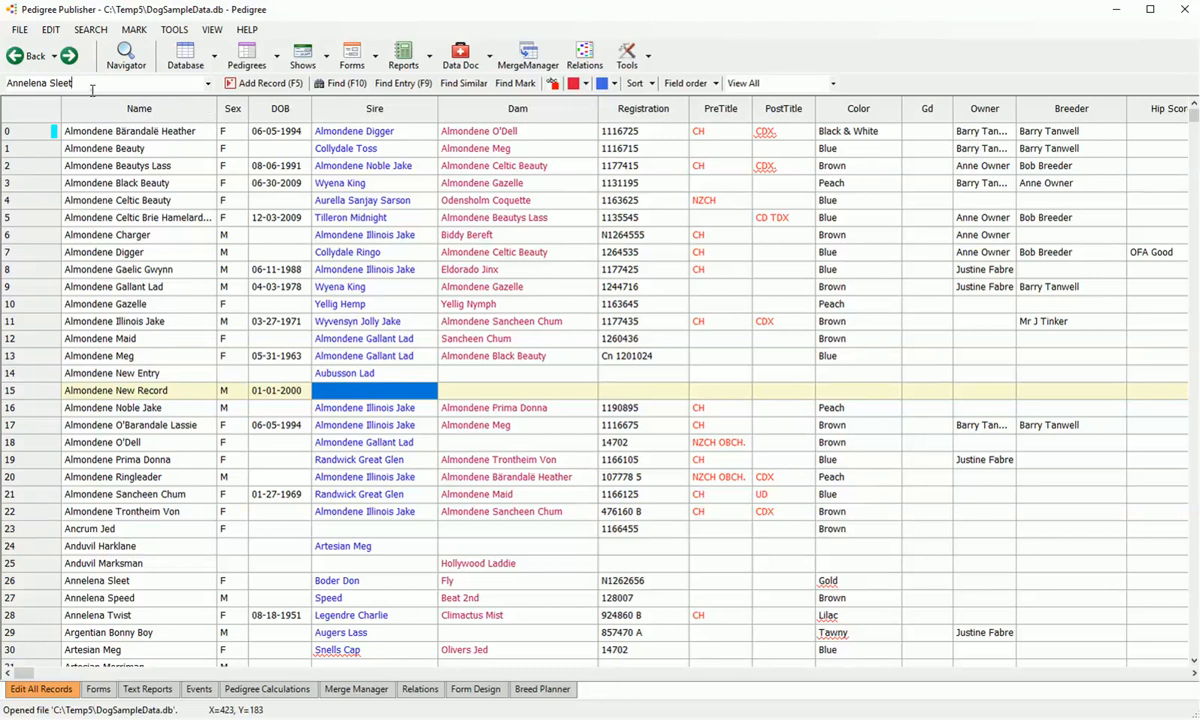
Step: Set the sire of Almondene New Record to the existing dog Aubusson Lad
{"action": "left_click_drag", "start_coordinate": [90, 88], "coordinate": [14, 86]}
{"action": "type", "text": "A"}
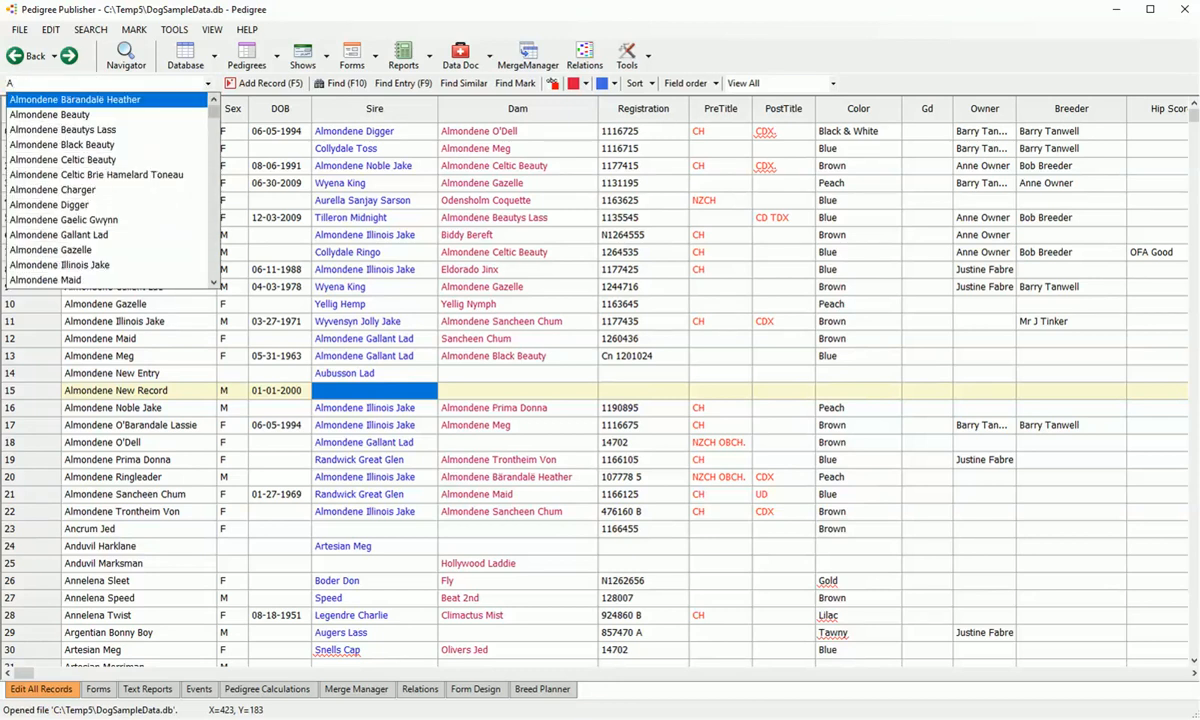
{"action": "type", "text": "ubusson Lad"}
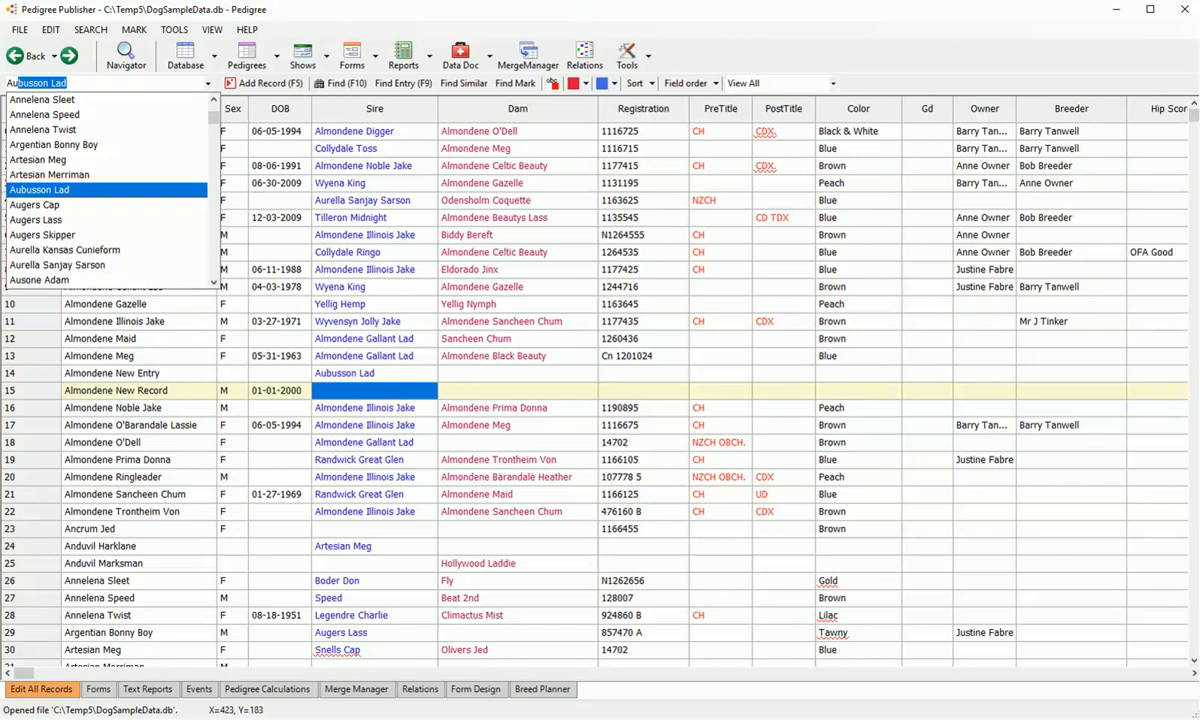
{"action": "key", "text": "Return"}
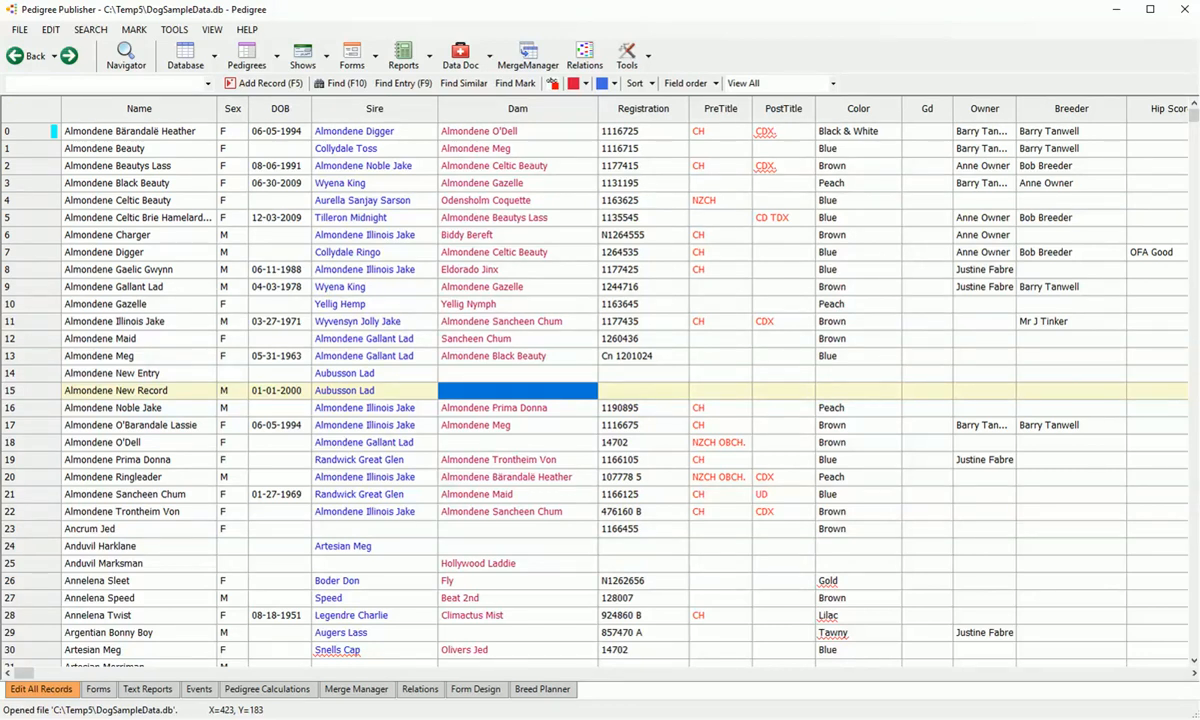
Step: Set the dam of Almondene New Record to Wilga Belle from the list of existing names
{"action": "type", "text": "Yellig Ace High"}
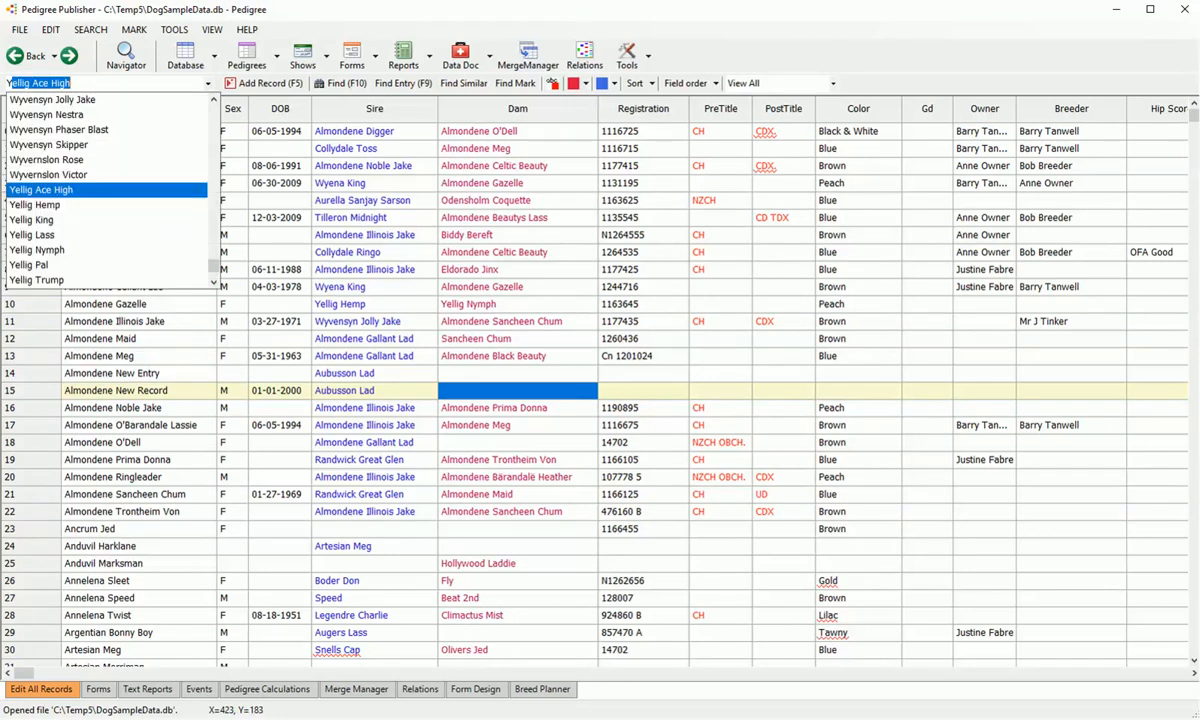
{"action": "key", "text": "Down"}
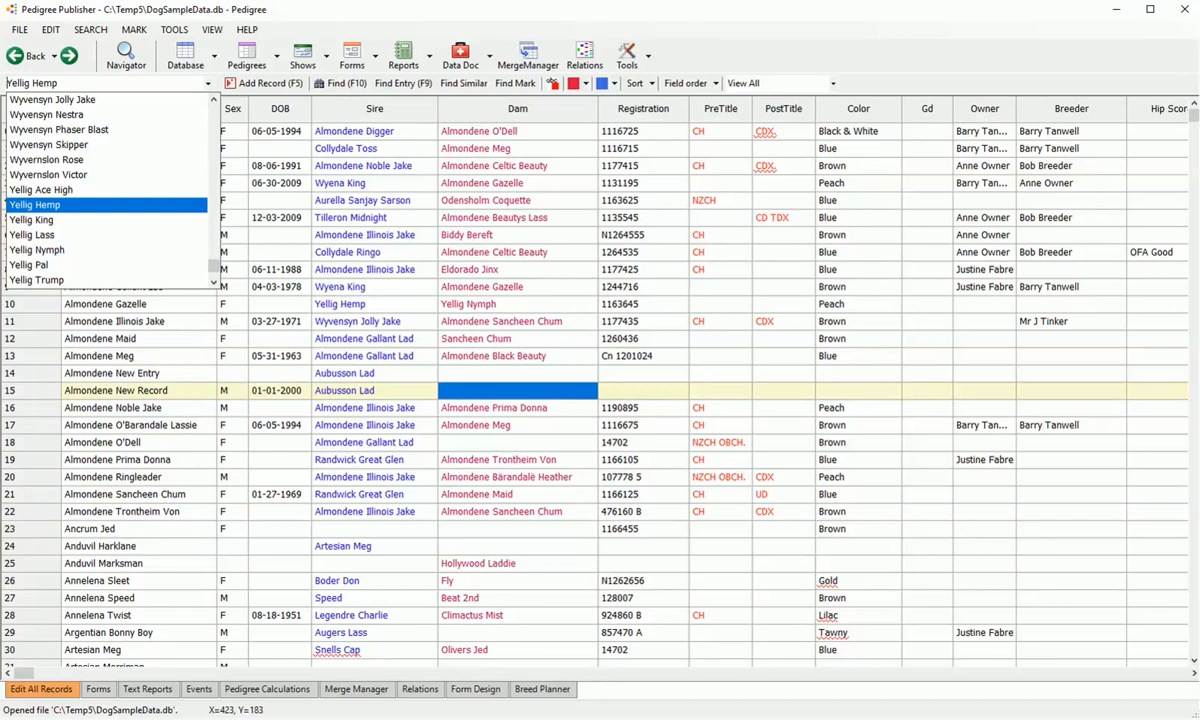
{"action": "key", "text": "Down"}
{"action": "key", "text": "Down"}
{"action": "key", "text": "Down"}
{"action": "key", "text": "Down"}
{"action": "key", "text": "Up"}
{"action": "key", "text": "Up"}
{"action": "key", "text": "Up"}
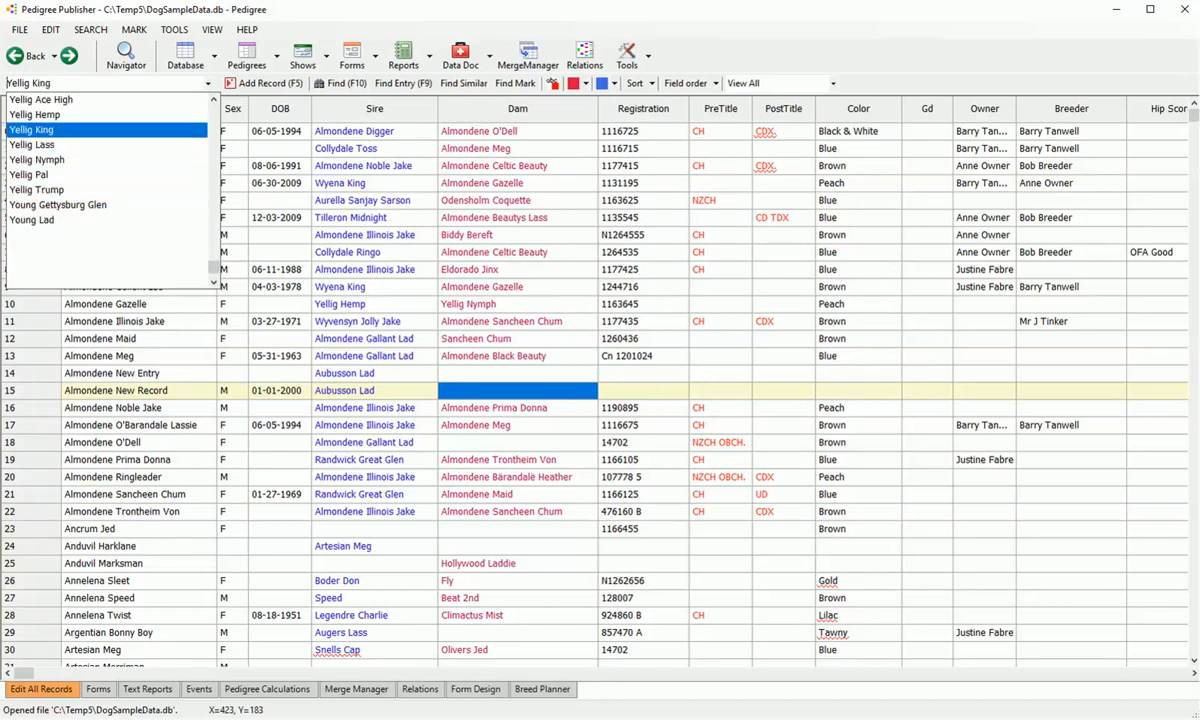
{"action": "key", "text": "Down"}
{"action": "key", "text": "Down"}
{"action": "key", "text": "Up"}
{"action": "key", "text": "Up"}
{"action": "key", "text": "Up"}
{"action": "key", "text": "Up"}
{"action": "key", "text": "Up"}
{"action": "key", "text": "Up"}
{"action": "key", "text": "Up"}
{"action": "key", "text": "Up"}
{"action": "key", "text": "Up"}
{"action": "key", "text": "Up"}
{"action": "key", "text": "Up"}
{"action": "key", "text": "Up"}
{"action": "key", "text": "Up"}
{"action": "key", "text": "Up"}
{"action": "key", "text": "Up"}
{"action": "key", "text": "Up"}
{"action": "key", "text": "Up"}
{"action": "key", "text": "Up"}
{"action": "key", "text": "Up"}
{"action": "key", "text": "Up"}
{"action": "key", "text": "Down"}
{"action": "key", "text": "Down"}
{"action": "key", "text": "Down"}
{"action": "key", "text": "Down"}
{"action": "key", "text": "Down"}
{"action": "key", "text": "Down"}
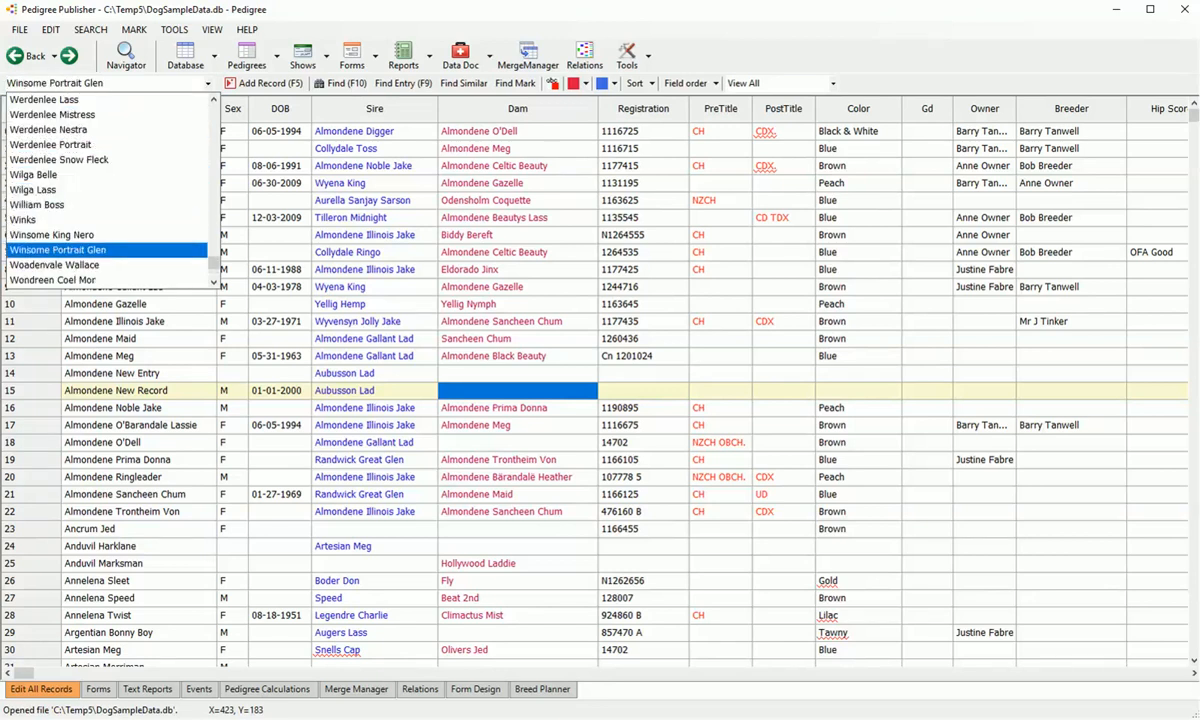
{"action": "key", "text": "Up"}
{"action": "key", "text": "Up"}
{"action": "key", "text": "Up"}
{"action": "key", "text": "Up"}
{"action": "key", "text": "Up"}
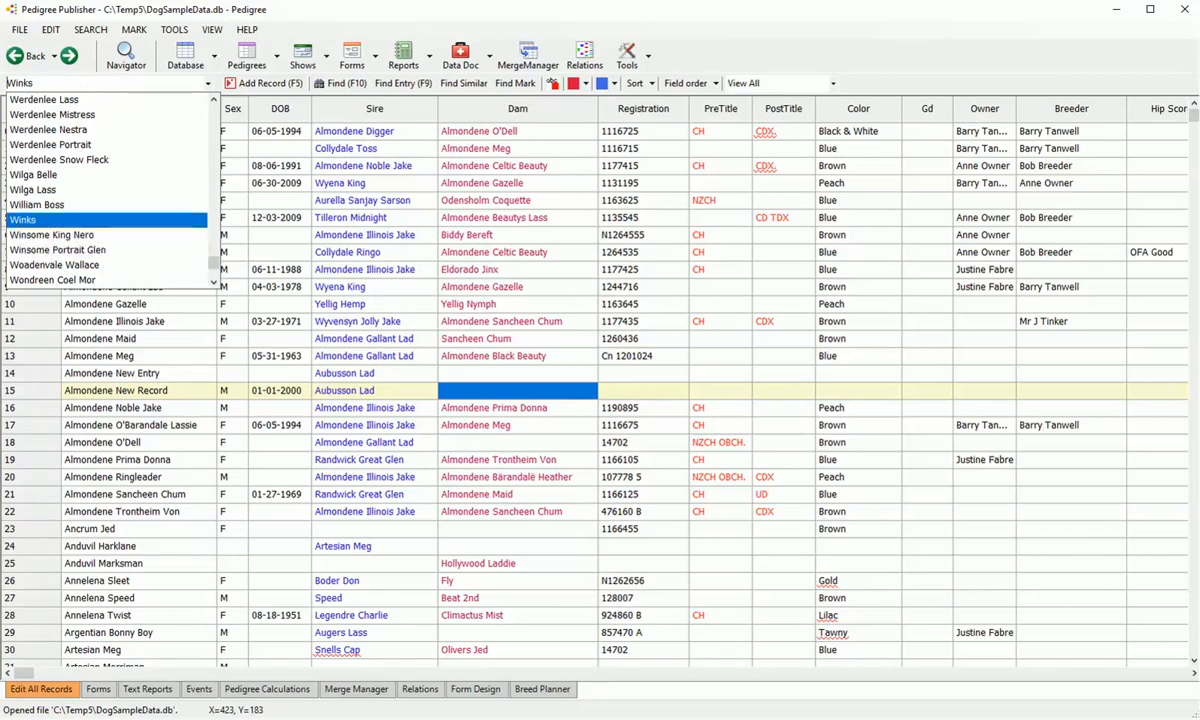
{"action": "key", "text": "Return"}
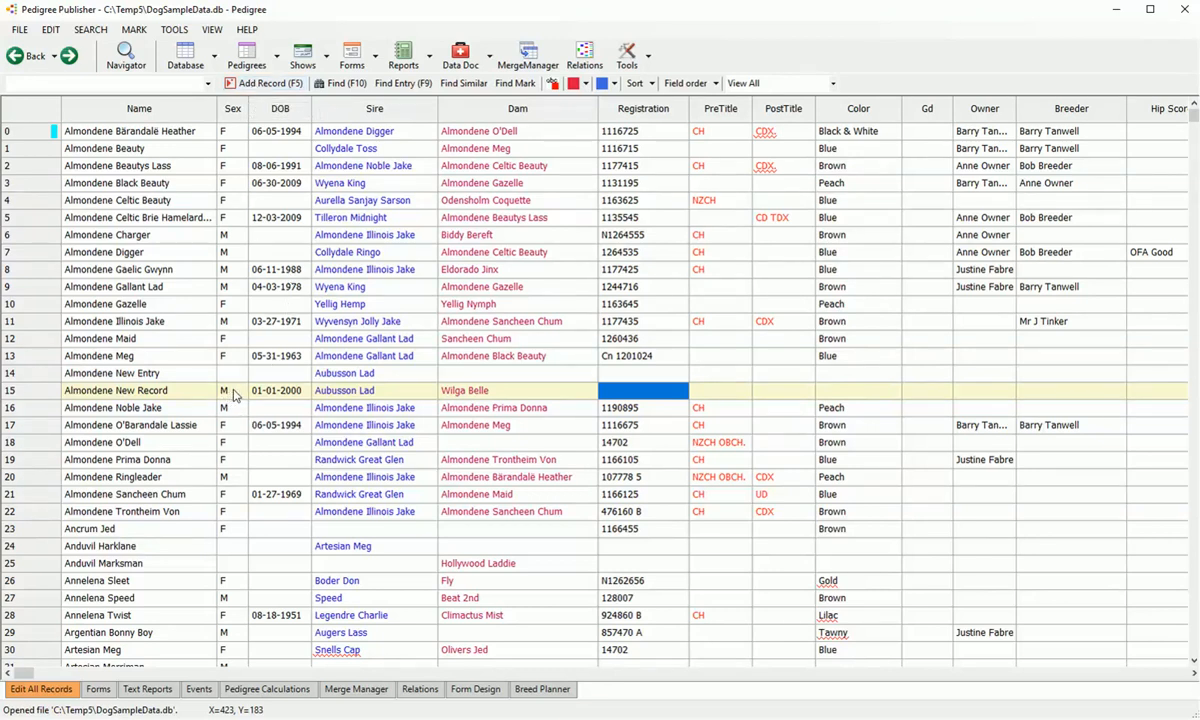
Step: View the summary of the sire Aubusson Lad and set the PreTitle of Almondene New Record to CH
{"action": "mouse_move", "coordinate": [345, 390]}
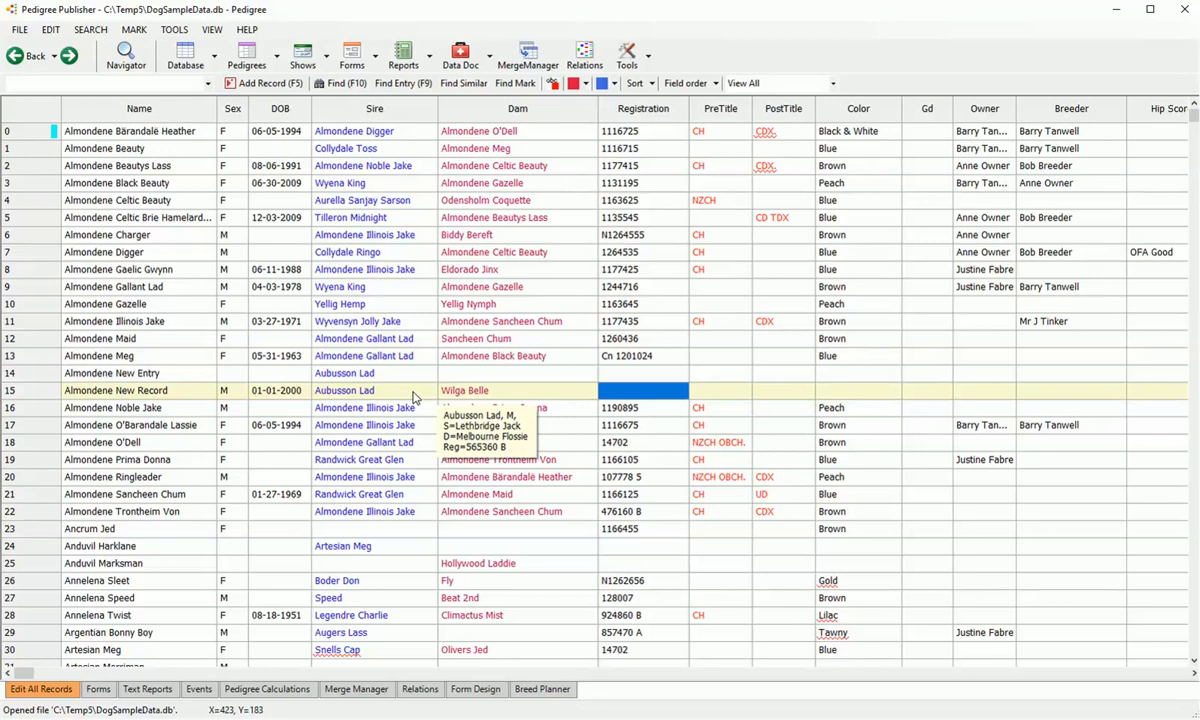
{"action": "left_click", "coordinate": [498, 395]}
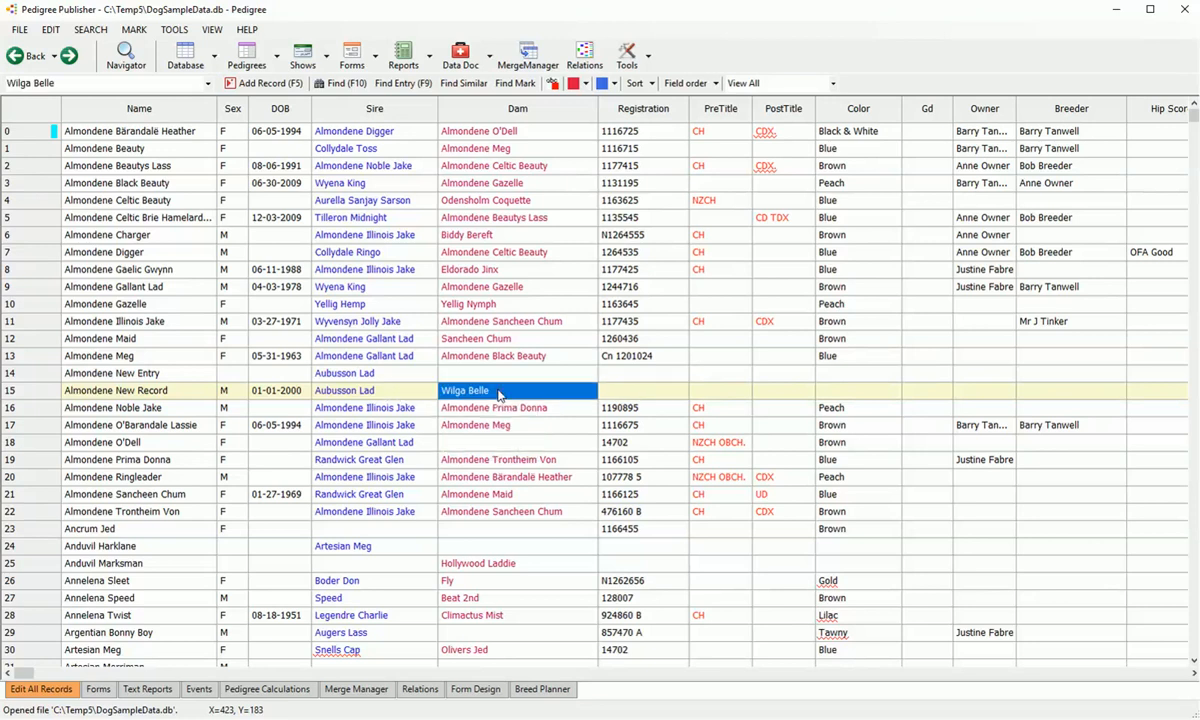
{"action": "left_click", "coordinate": [711, 393]}
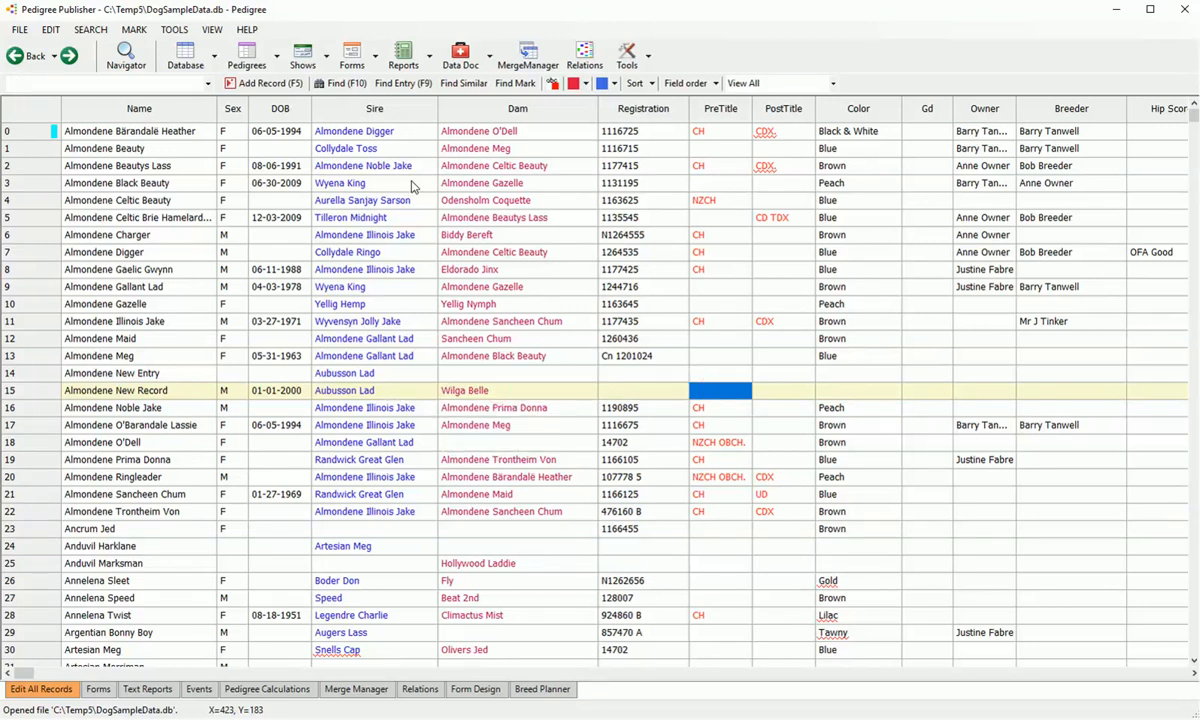
{"action": "left_click", "coordinate": [122, 84]}
{"action": "type", "text": "C"}
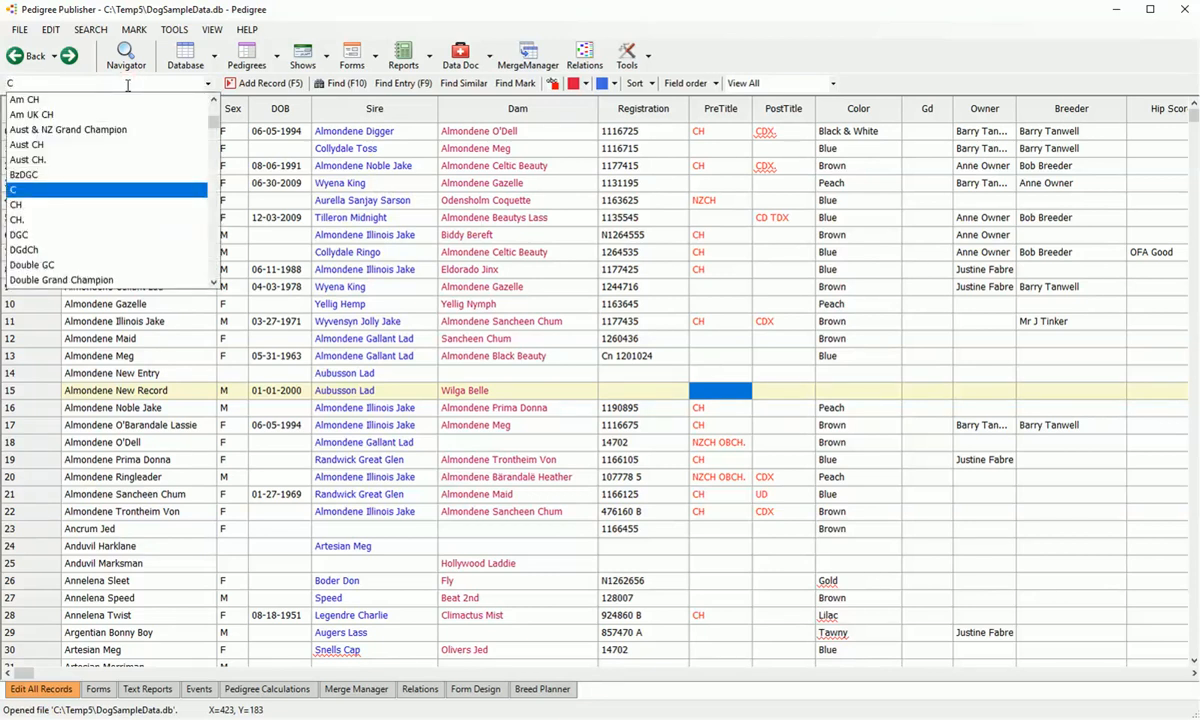
{"action": "key", "text": "BackSpace"}
{"action": "type", "text": "Gr CH"}
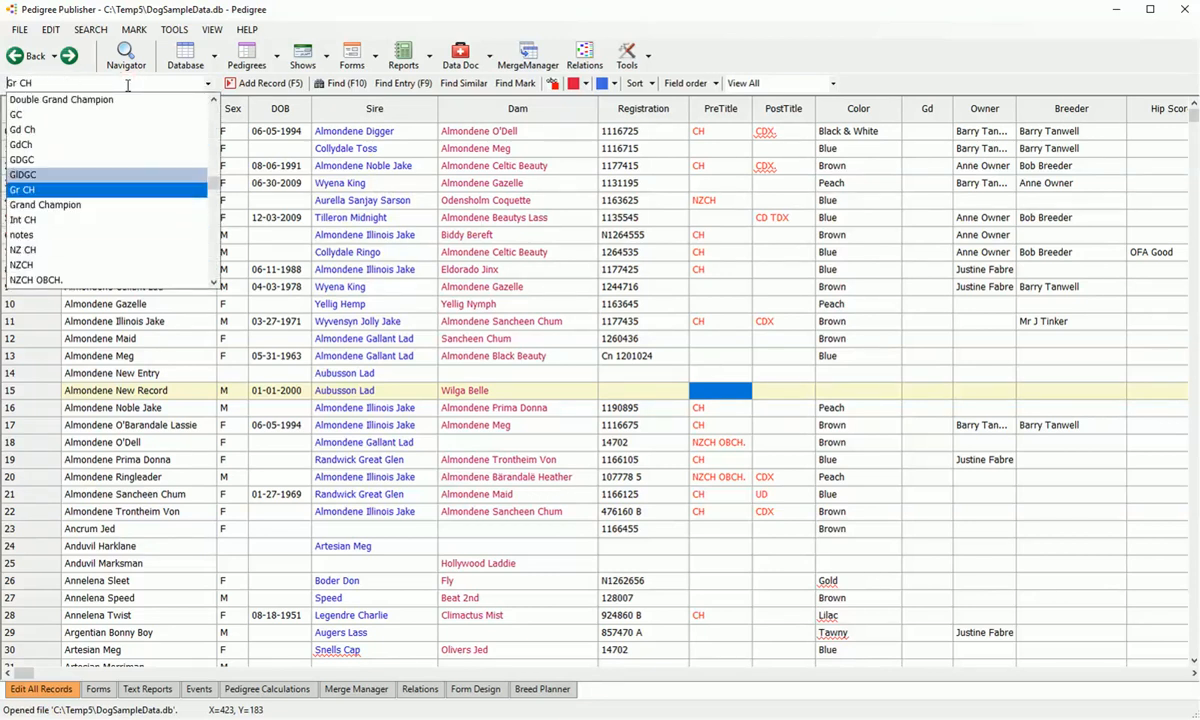
{"action": "key", "text": "Up"}
{"action": "key", "text": "Up"}
{"action": "key", "text": "Up"}
{"action": "key", "text": "Up"}
{"action": "key", "text": "Up"}
{"action": "key", "text": "Up"}
{"action": "key", "text": "Up"}
{"action": "key", "text": "Up"}
{"action": "key", "text": "Up"}
{"action": "key", "text": "Up"}
{"action": "key", "text": "Up"}
{"action": "key", "text": "Up"}
{"action": "key", "text": "Down"}
{"action": "key", "text": "Down"}
{"action": "key", "text": "Down"}
{"action": "key", "text": "Up"}
{"action": "key", "text": "Up"}
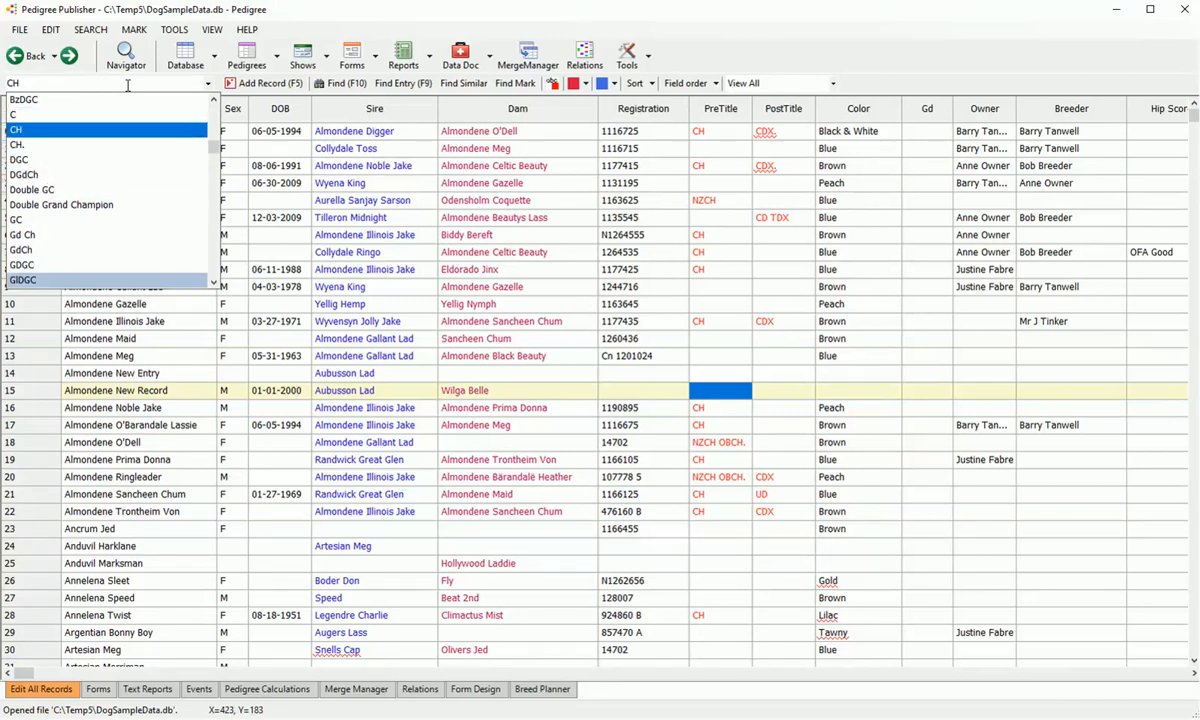
{"action": "key", "text": "Return"}
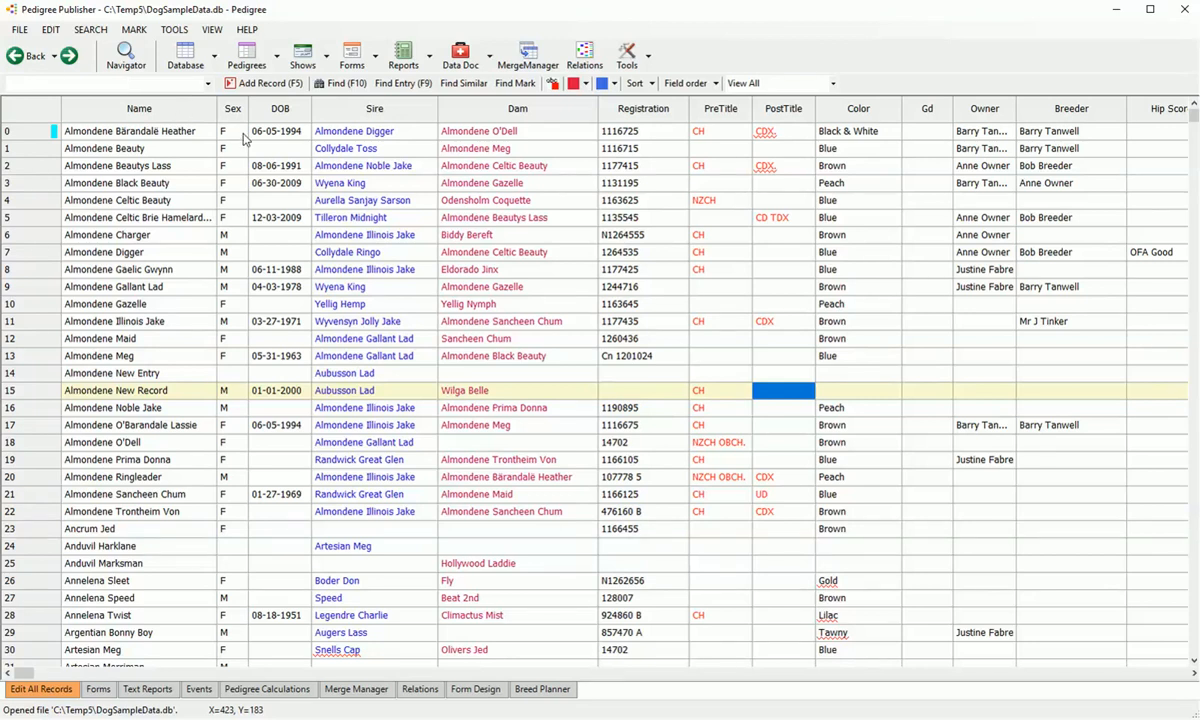
Step: Display the pedigree of Almondene New Record in the 4G form, look through it, and switch to the 5G Pedigree form
{"action": "left_click", "coordinate": [98, 393]}
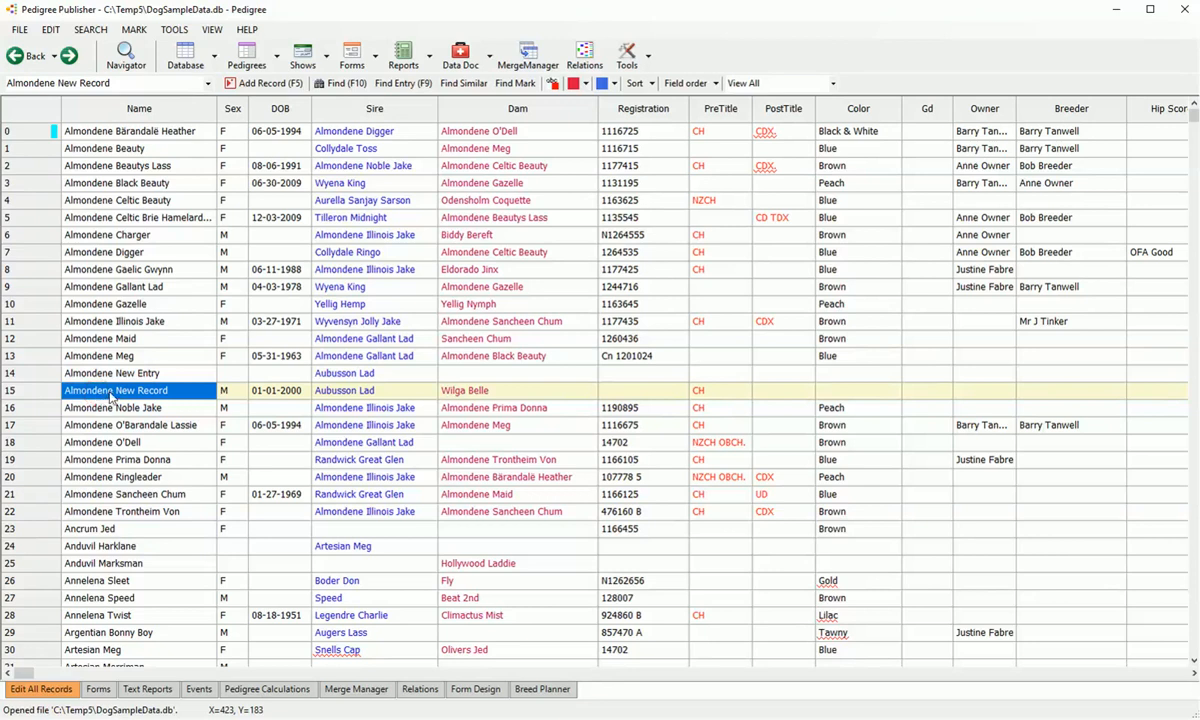
{"action": "left_click", "coordinate": [250, 60]}
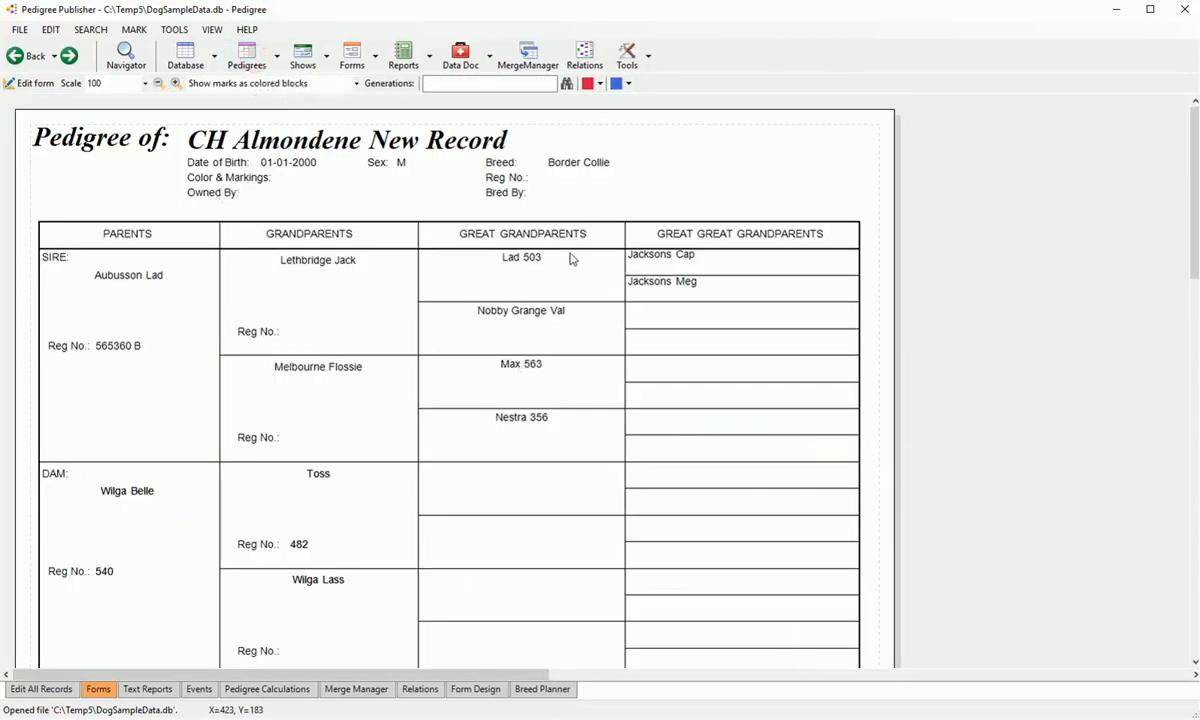
{"action": "scroll", "coordinate": [403, 368], "scroll_direction": "down", "scroll_amount": 2}
{"action": "scroll", "coordinate": [403, 368], "scroll_direction": "up", "scroll_amount": 2}
{"action": "left_click", "coordinate": [250, 56]}
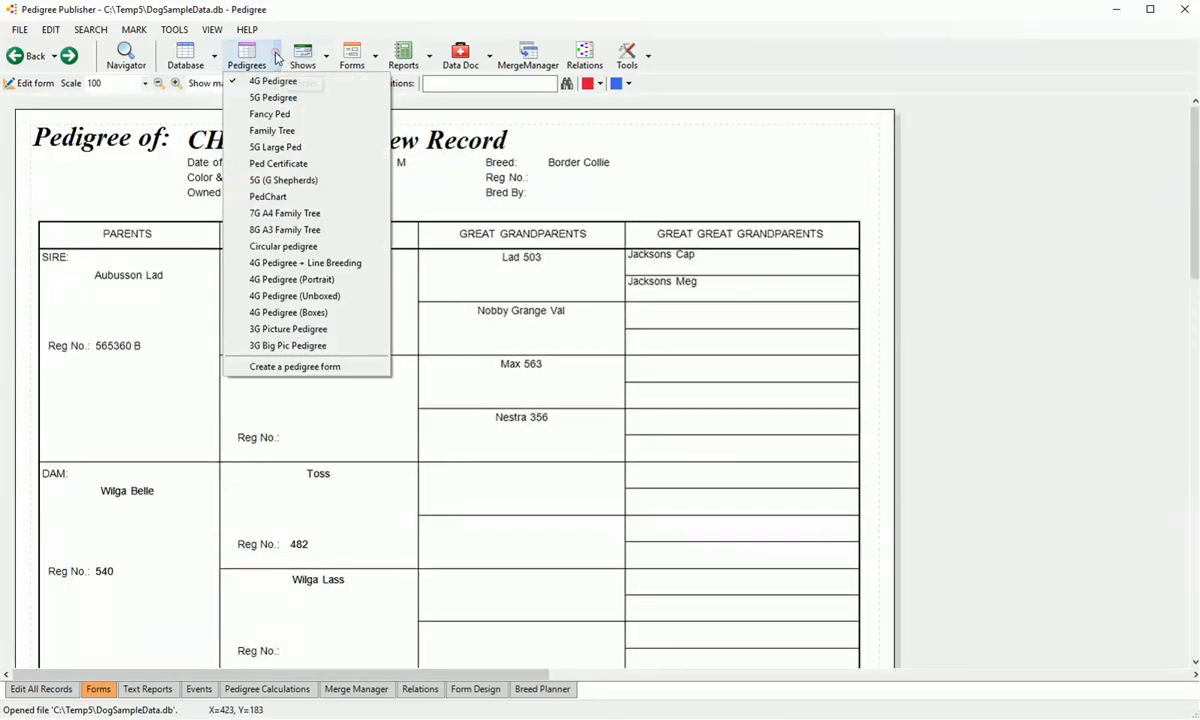
{"action": "left_click", "coordinate": [284, 99]}
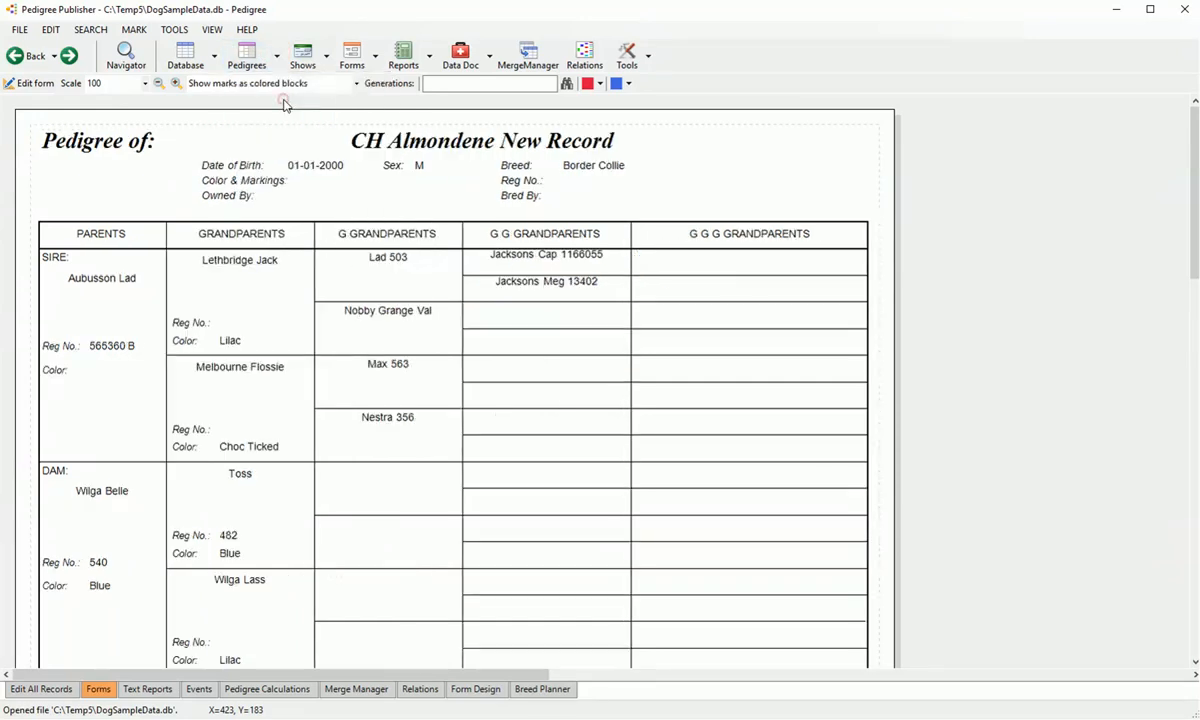
Step: Display the pedigree of Almondene New Record in the Family Tree form, switch to the 7G A4 Family Tree form, and look through it
{"action": "left_click", "coordinate": [276, 56]}
{"action": "left_click", "coordinate": [276, 138]}
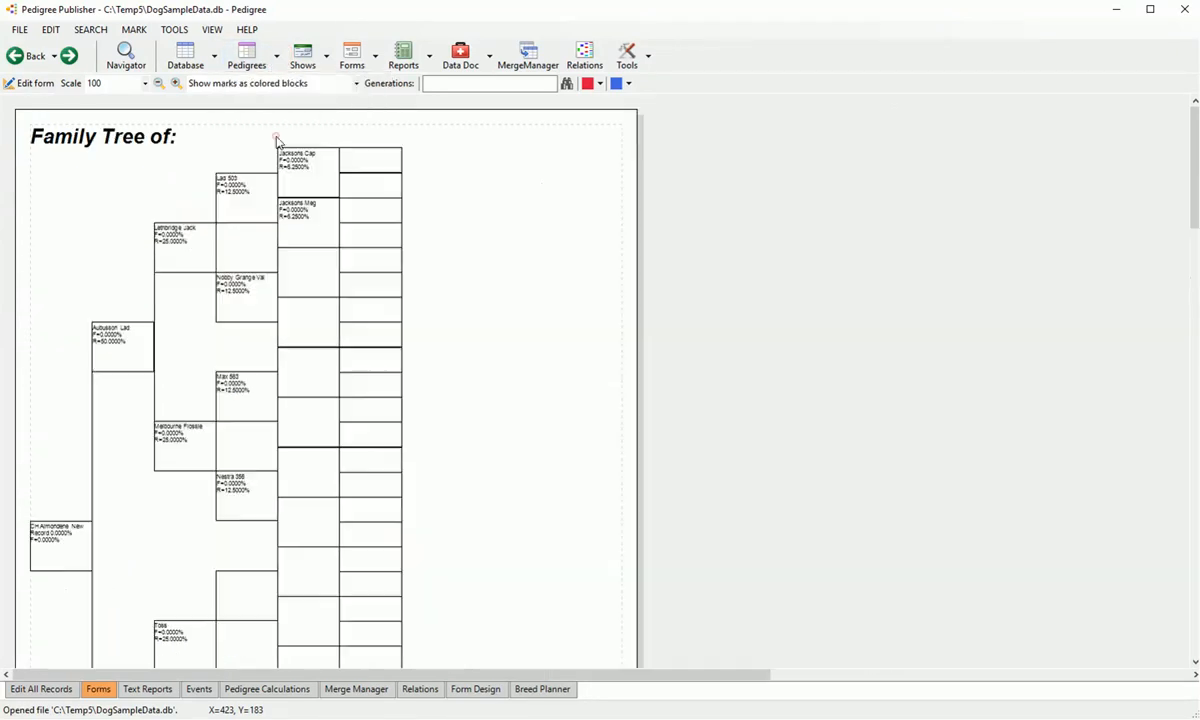
{"action": "left_click", "coordinate": [276, 56]}
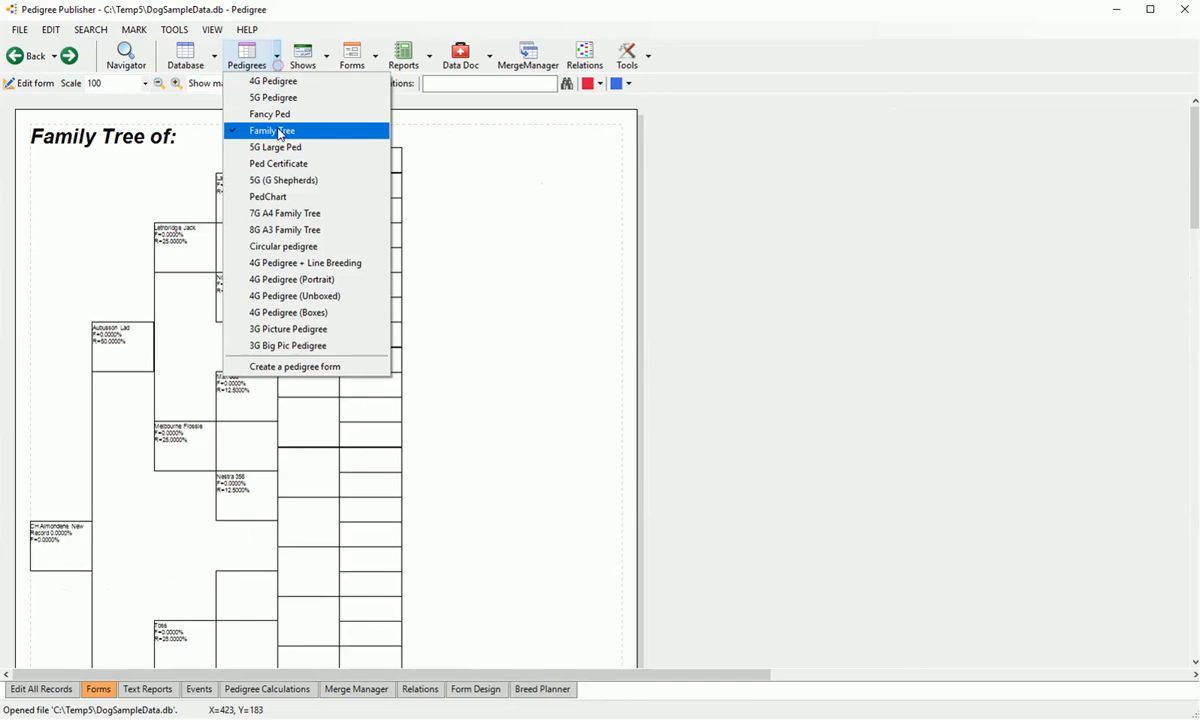
{"action": "left_click", "coordinate": [292, 214]}
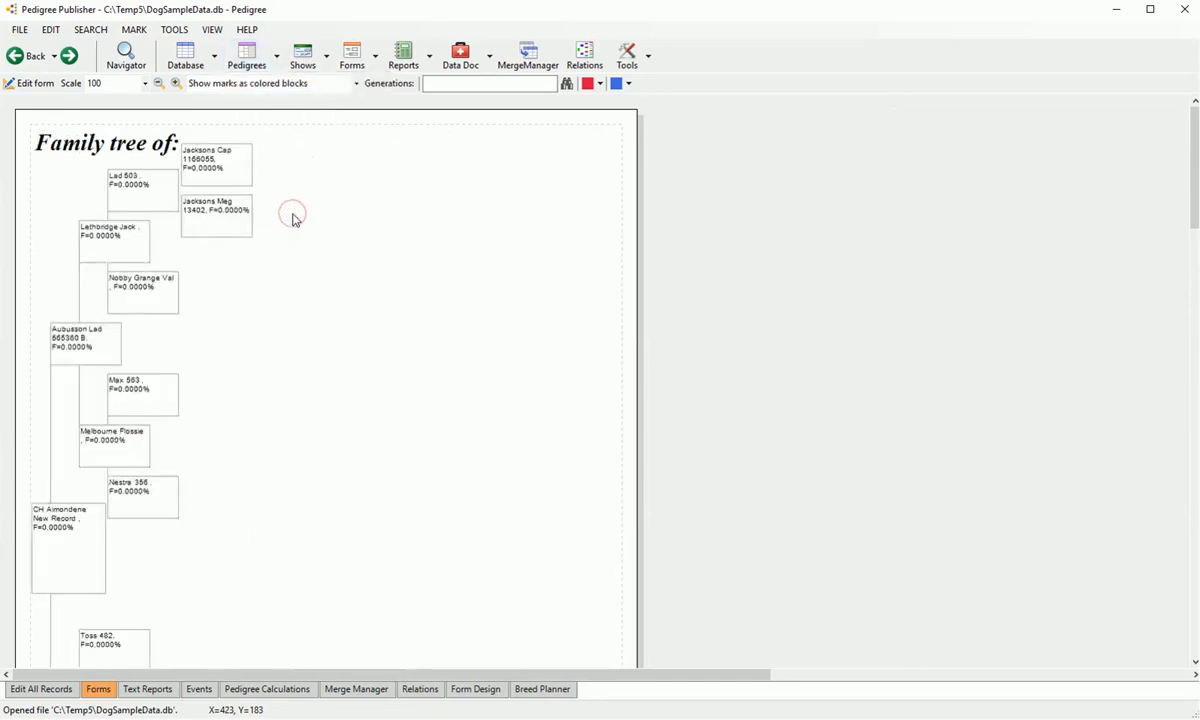
{"action": "scroll", "coordinate": [276, 324], "scroll_direction": "down", "scroll_amount": 10}
{"action": "scroll", "coordinate": [276, 324], "scroll_direction": "up", "scroll_amount": 10}
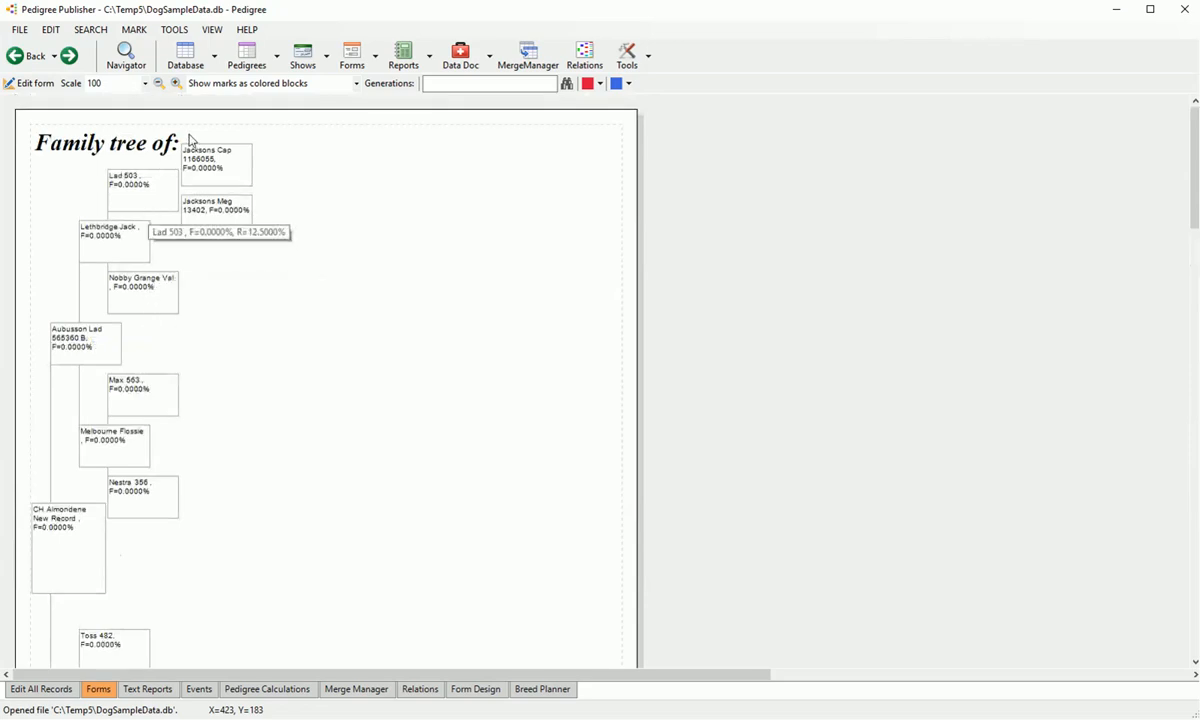
{"action": "mouse_move", "coordinate": [138, 290]}
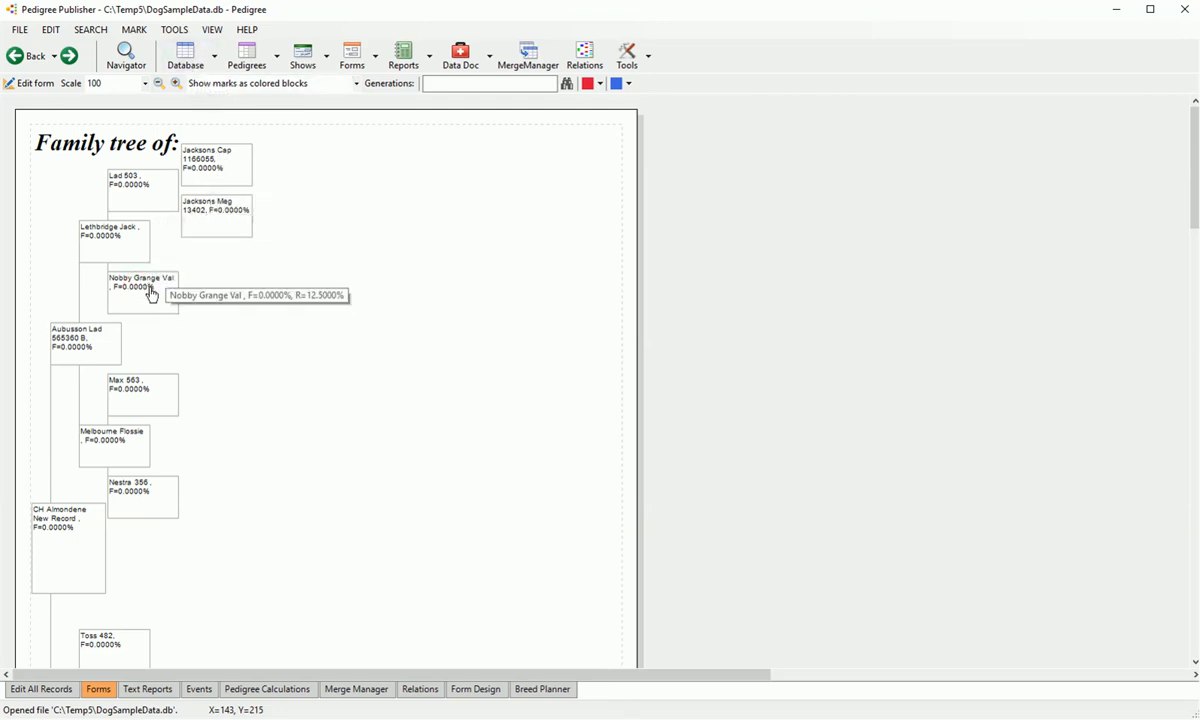
Step: Return to the table of all dog records and look through it
{"action": "left_click", "coordinate": [188, 60]}
{"action": "scroll", "coordinate": [197, 320], "scroll_direction": "down", "scroll_amount": 8}
{"action": "scroll", "coordinate": [197, 320], "scroll_direction": "up", "scroll_amount": 8}
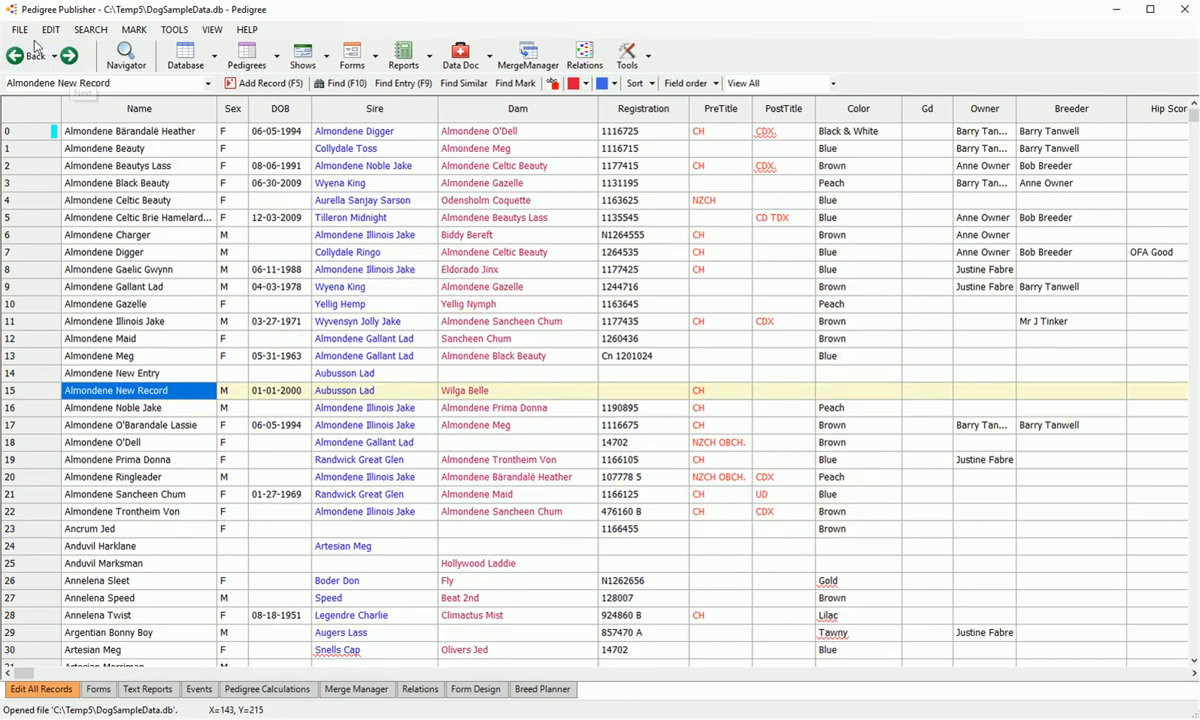
Step: Start a new database of type Dog with Australian Bulldog as the default breed
{"action": "left_click", "coordinate": [22, 31]}
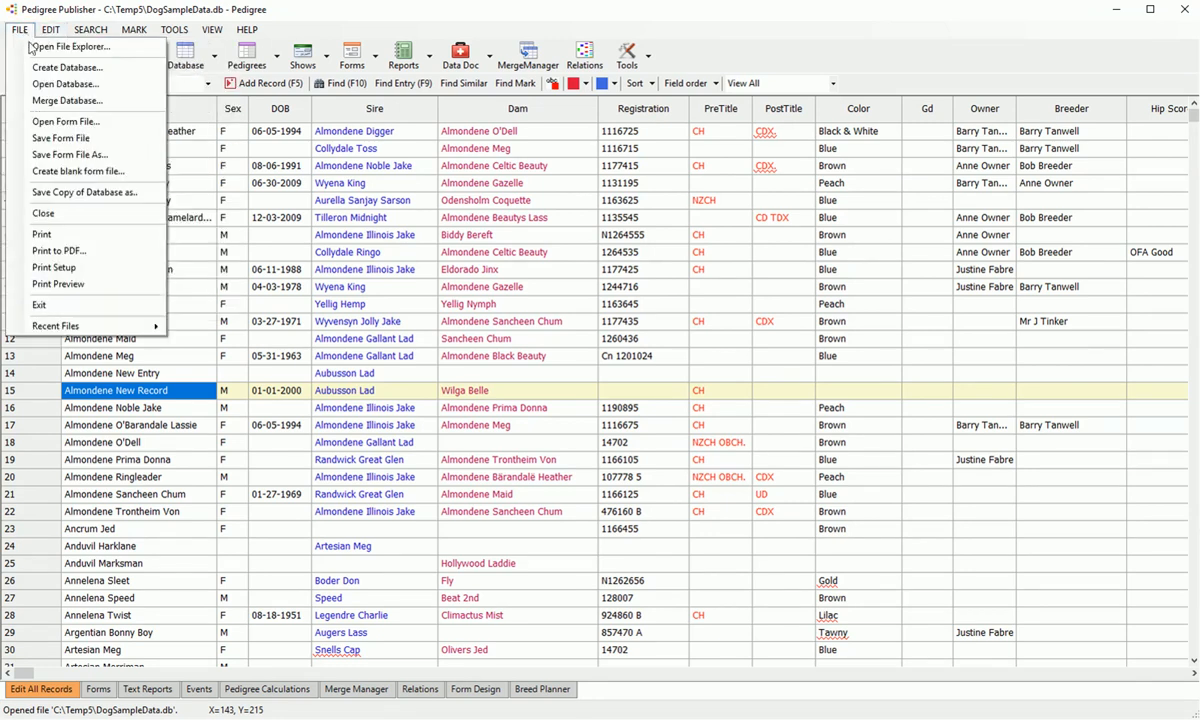
{"action": "left_click", "coordinate": [46, 67]}
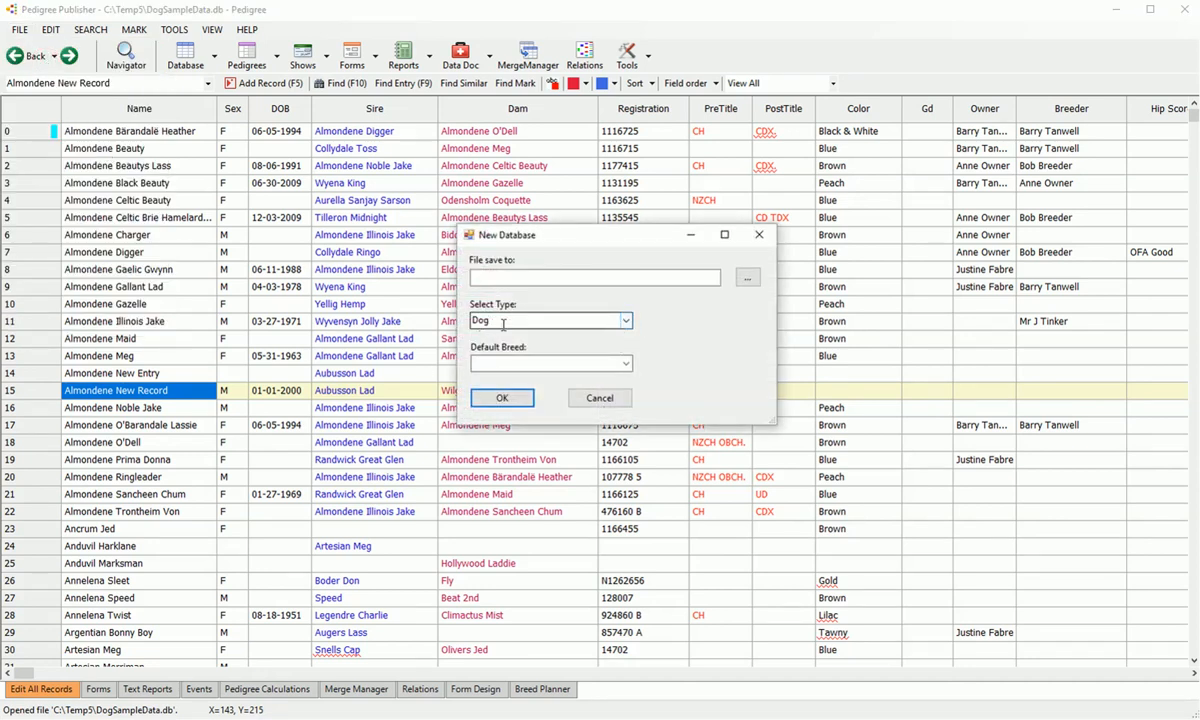
{"action": "double_click", "coordinate": [624, 322]}
{"action": "left_click", "coordinate": [624, 323]}
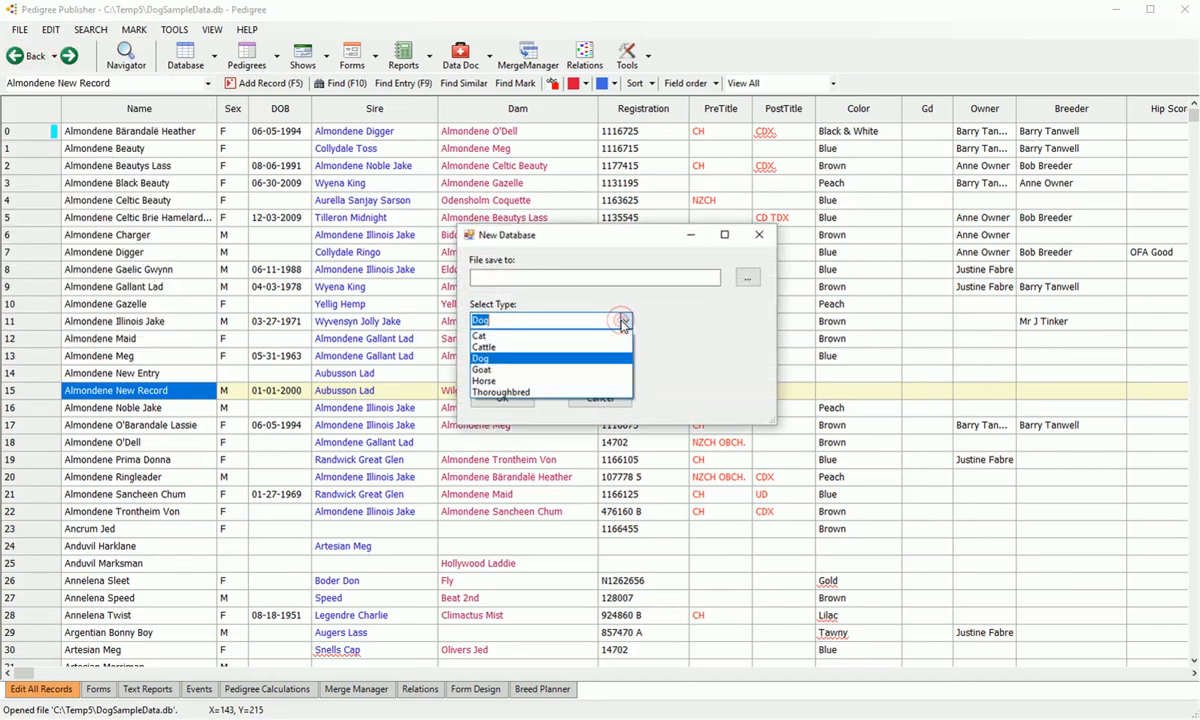
{"action": "left_click", "coordinate": [608, 357]}
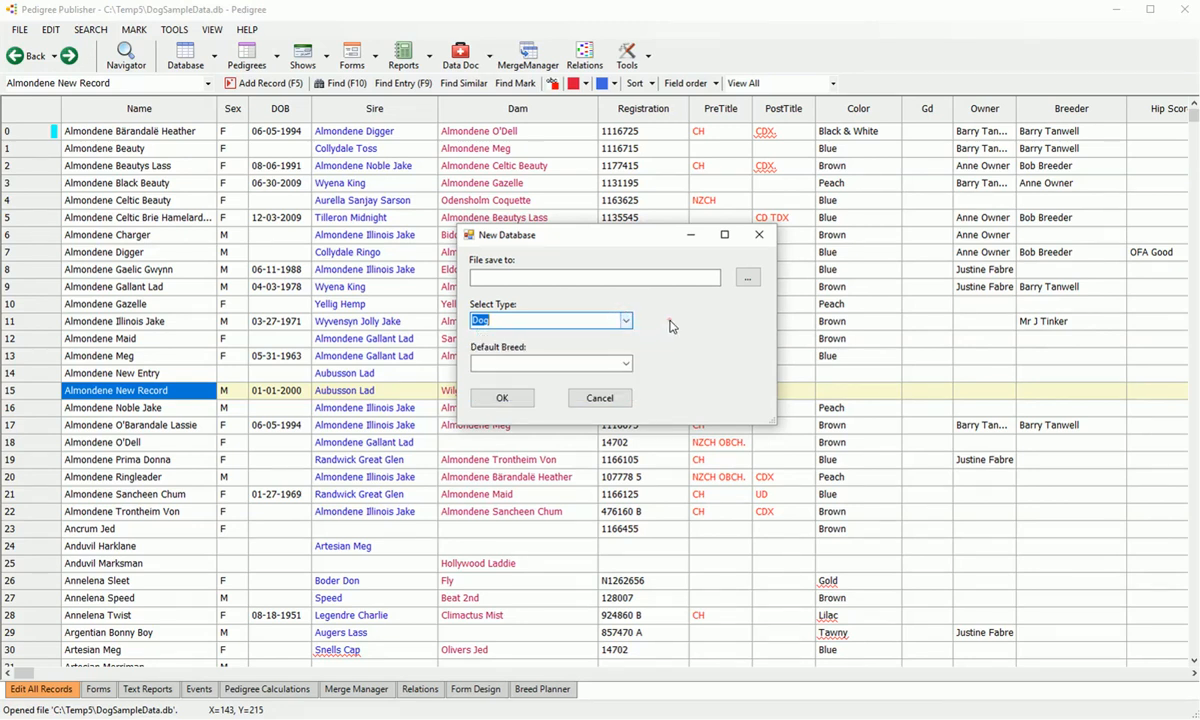
{"action": "left_click", "coordinate": [626, 364]}
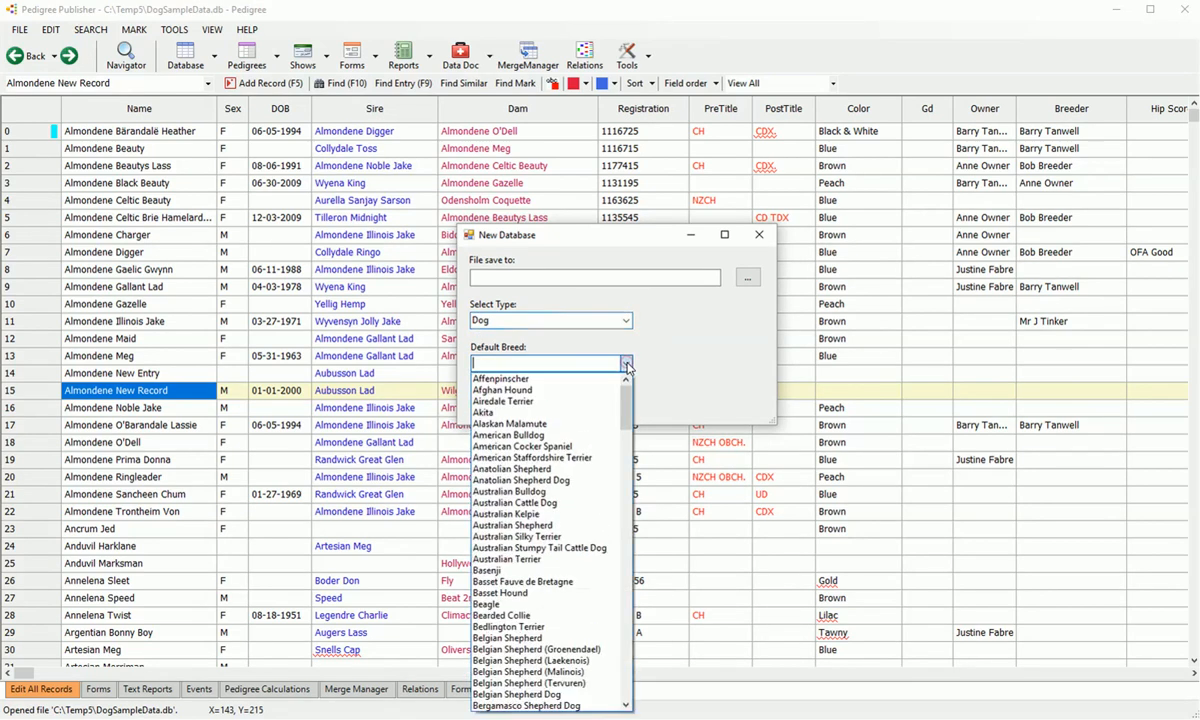
{"action": "left_click", "coordinate": [540, 491]}
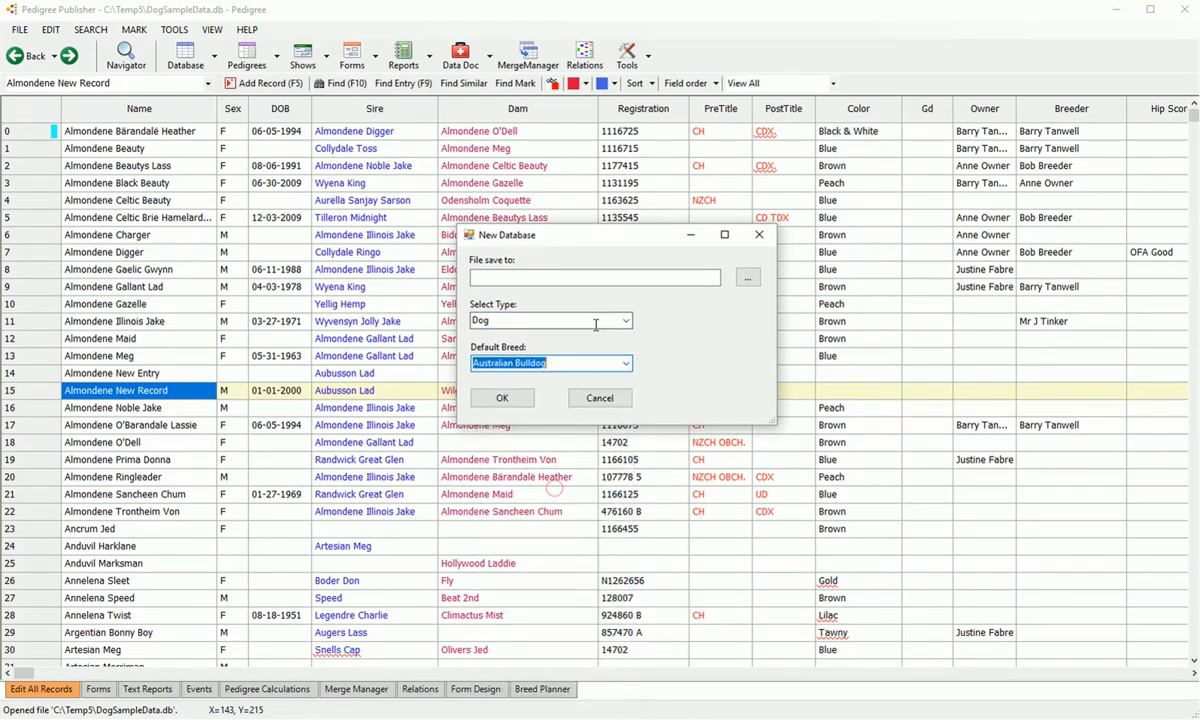
Step: Name the new database file ANOTHER_SAMPLE in the Breedmate folder and create the database
{"action": "left_click", "coordinate": [700, 278]}
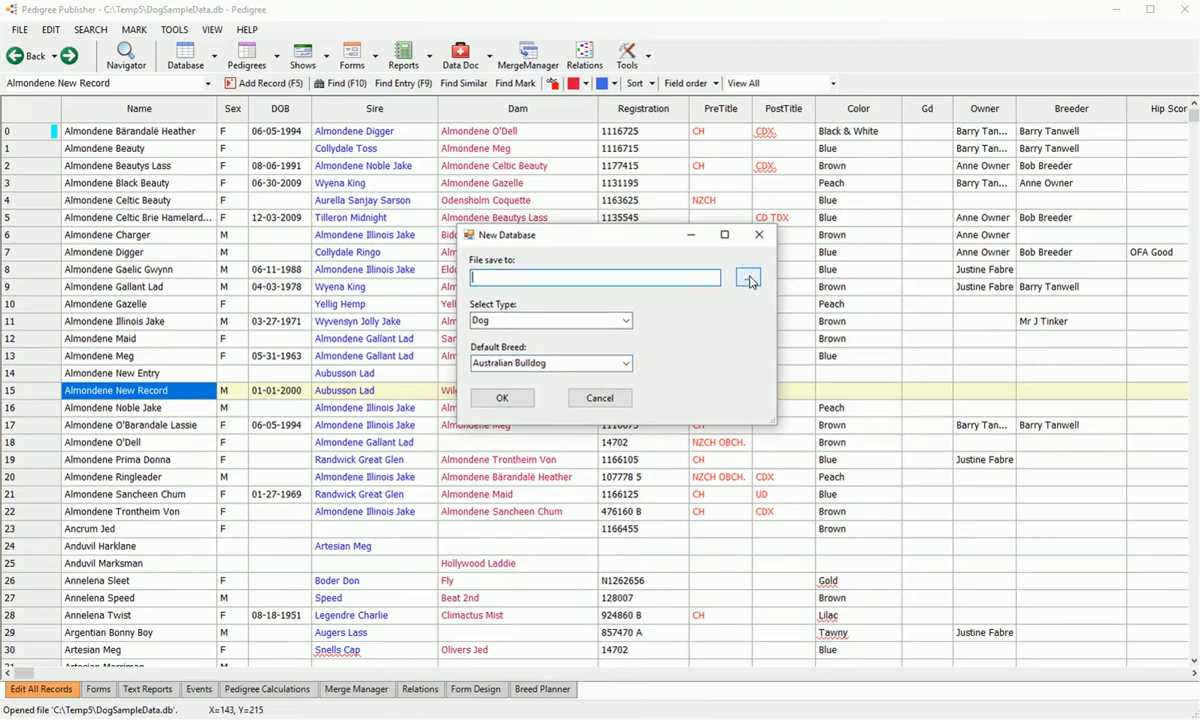
{"action": "left_click", "coordinate": [749, 280]}
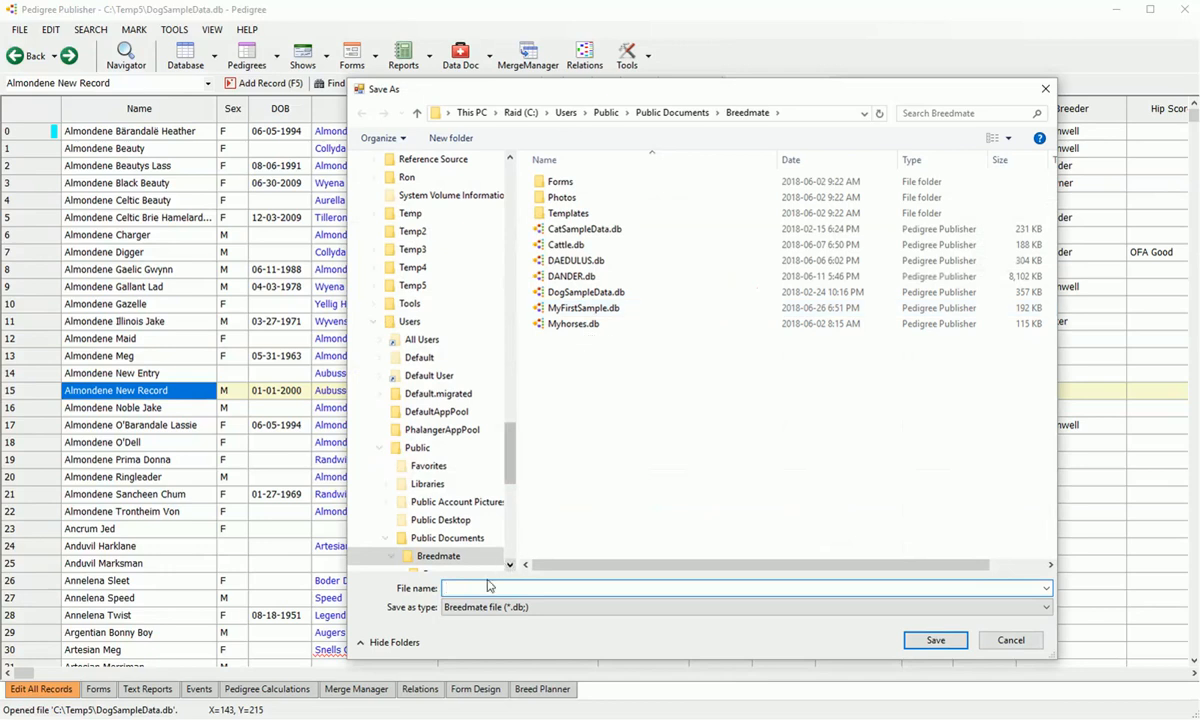
{"action": "type", "text": "AN"}
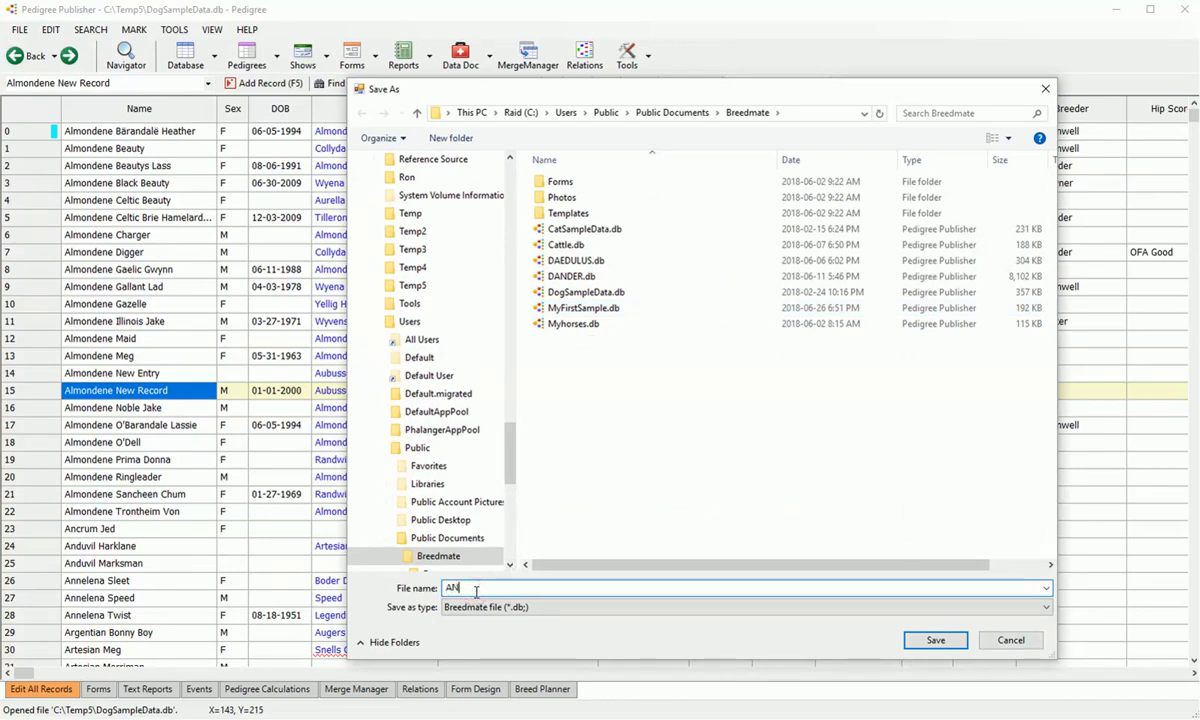
{"action": "type", "text": "OTHER_SAMPLE"}
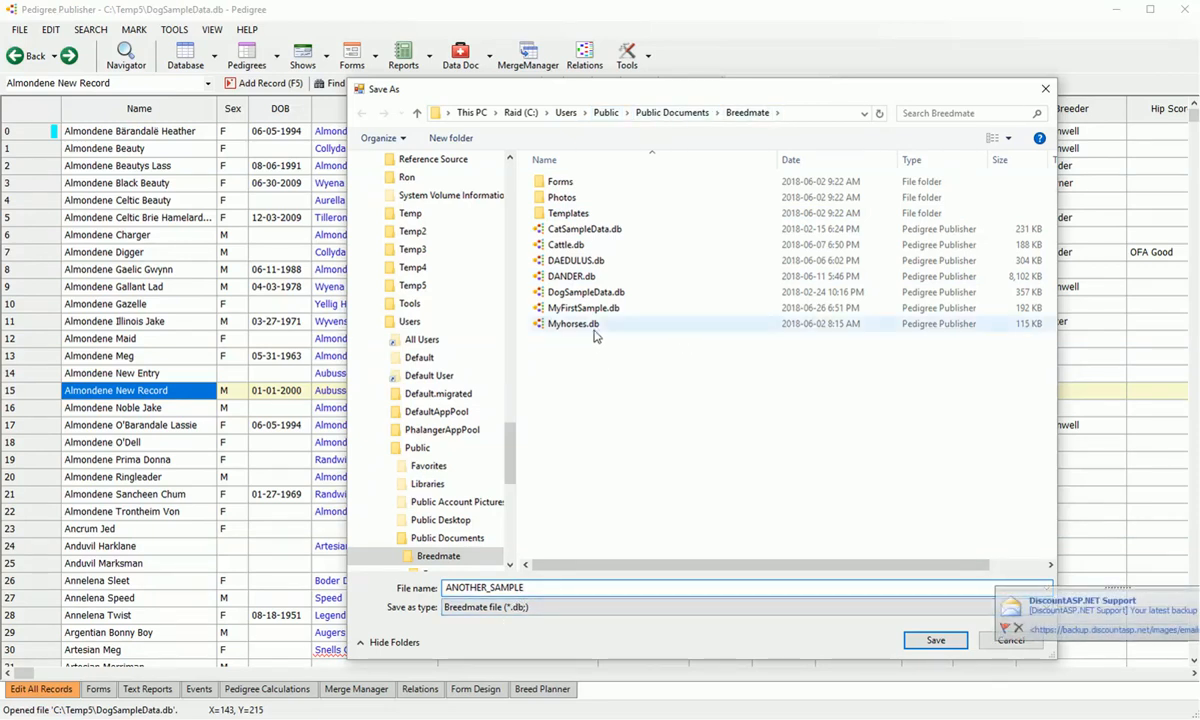
{"action": "left_click", "coordinate": [938, 642]}
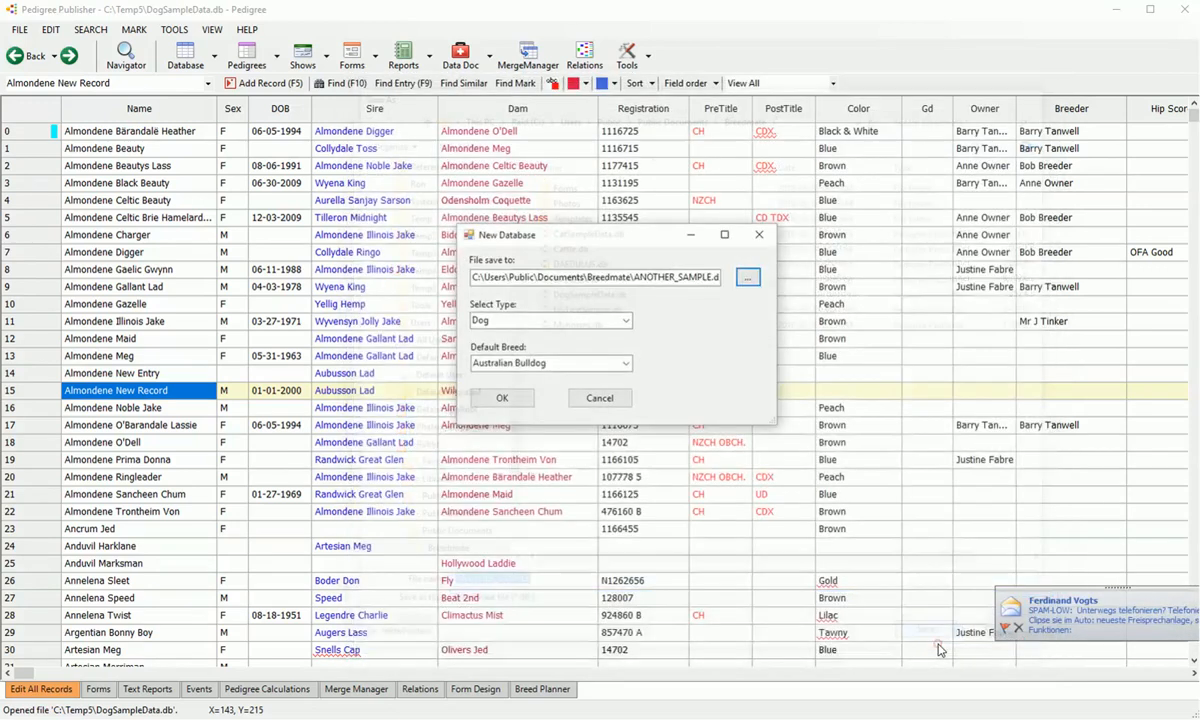
{"action": "left_click", "coordinate": [502, 399]}
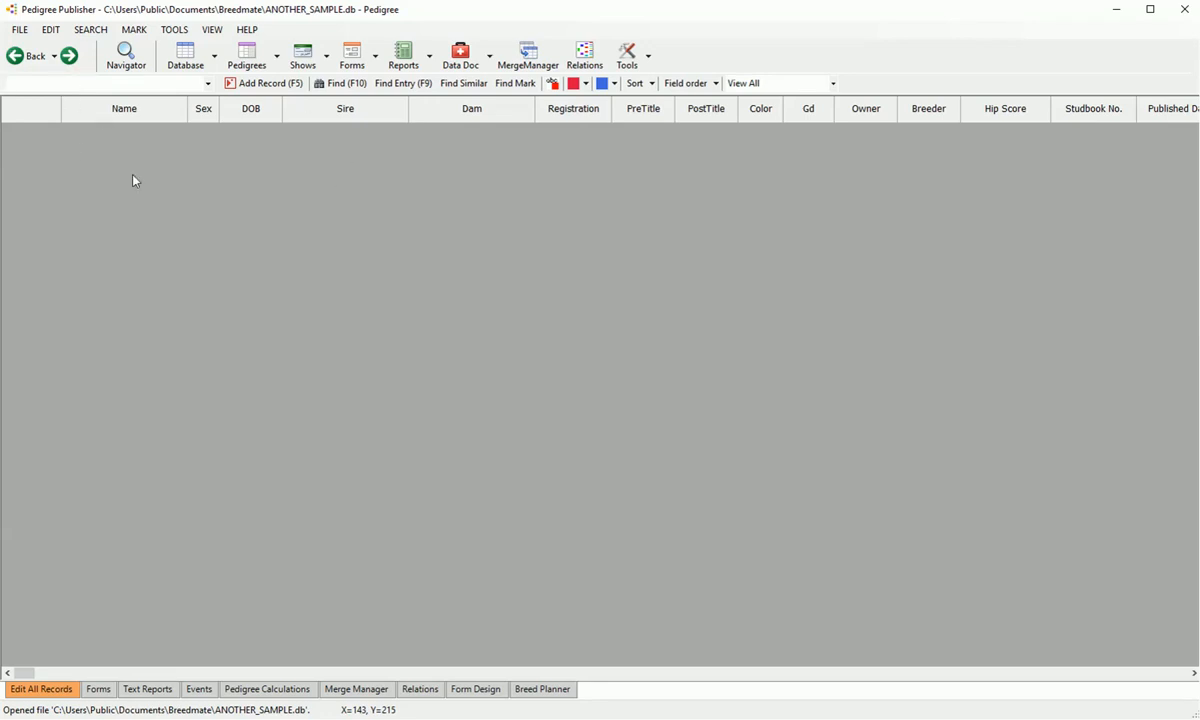
Step: Add a record named Fred, set its sex to M, and enter its date of birth
{"action": "type", "text": "Fred"}
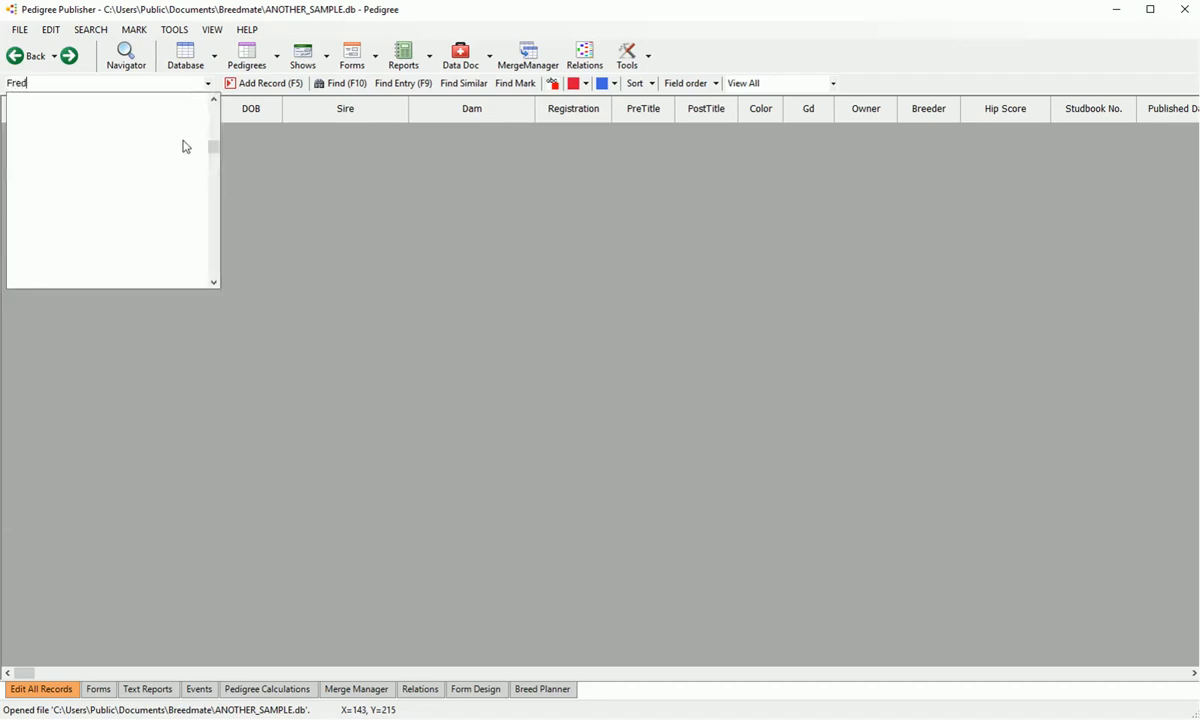
{"action": "left_click", "coordinate": [253, 86]}
{"action": "left_click", "coordinate": [253, 86]}
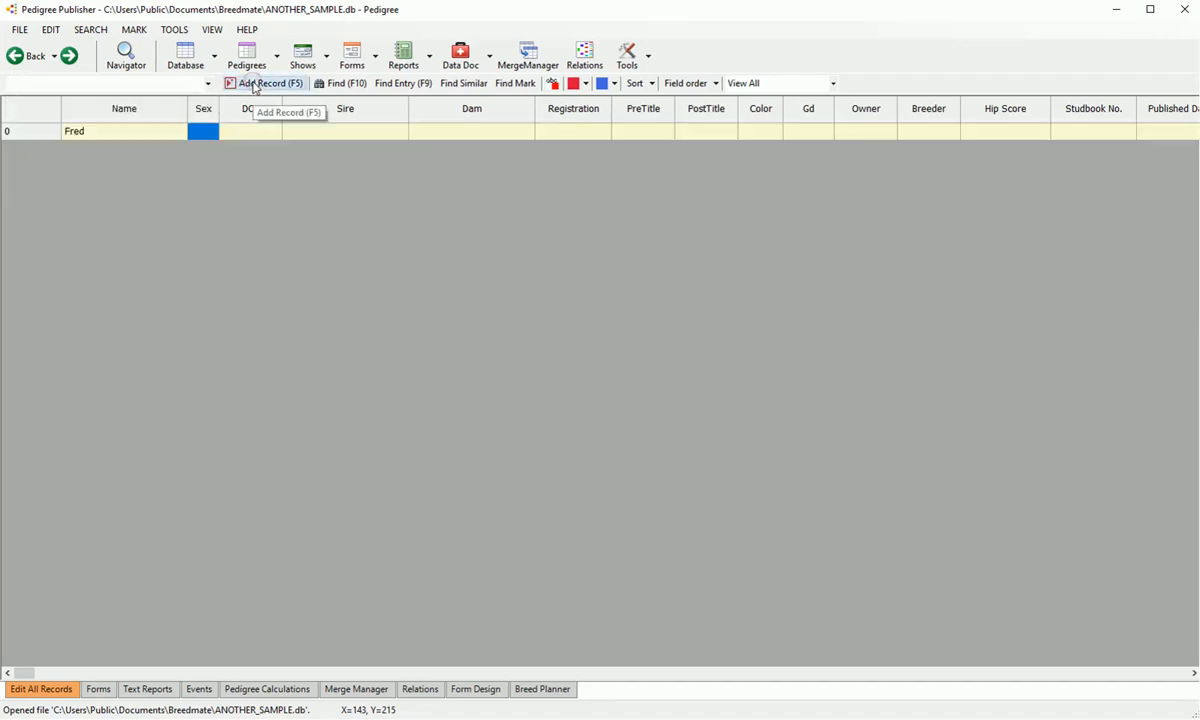
{"action": "type", "text": "M"}
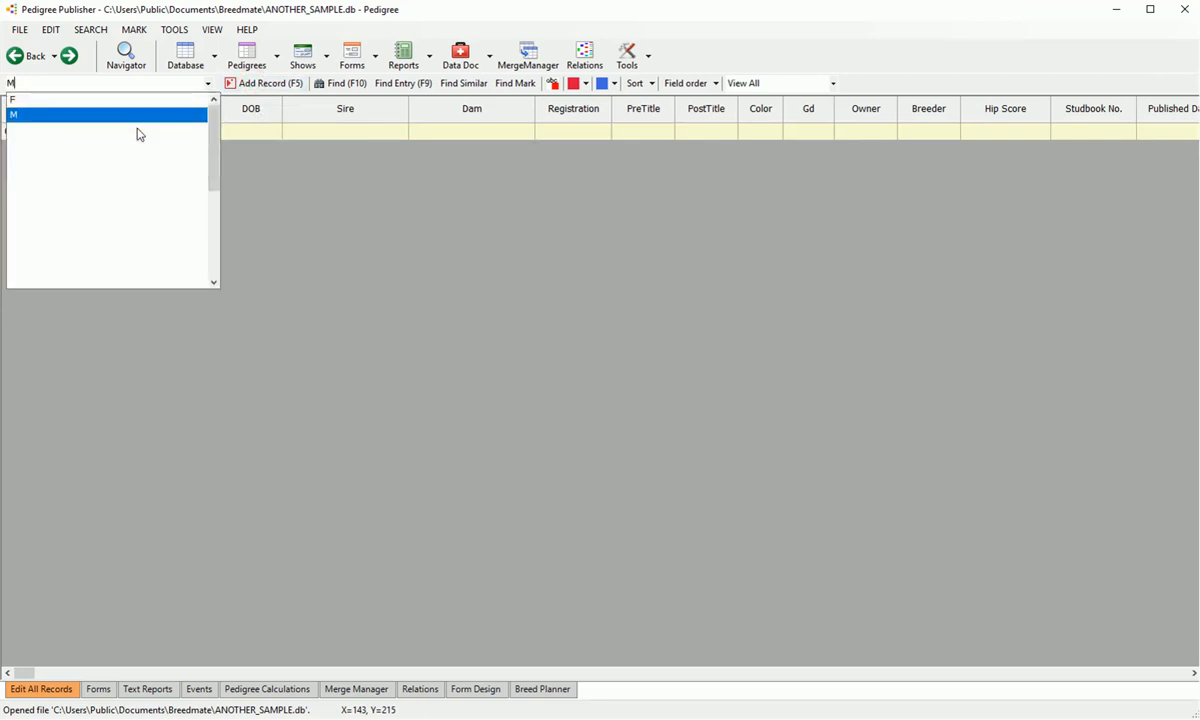
{"action": "key", "text": "Return"}
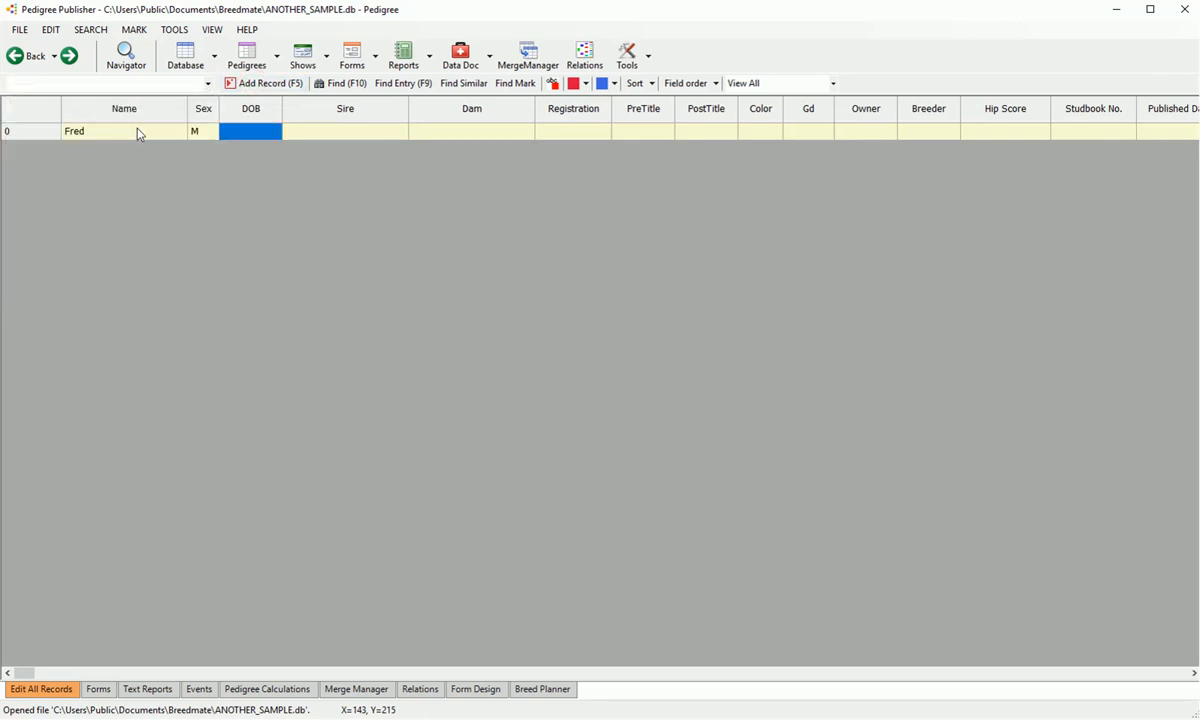
{"action": "type", "text": "2/3/2000"}
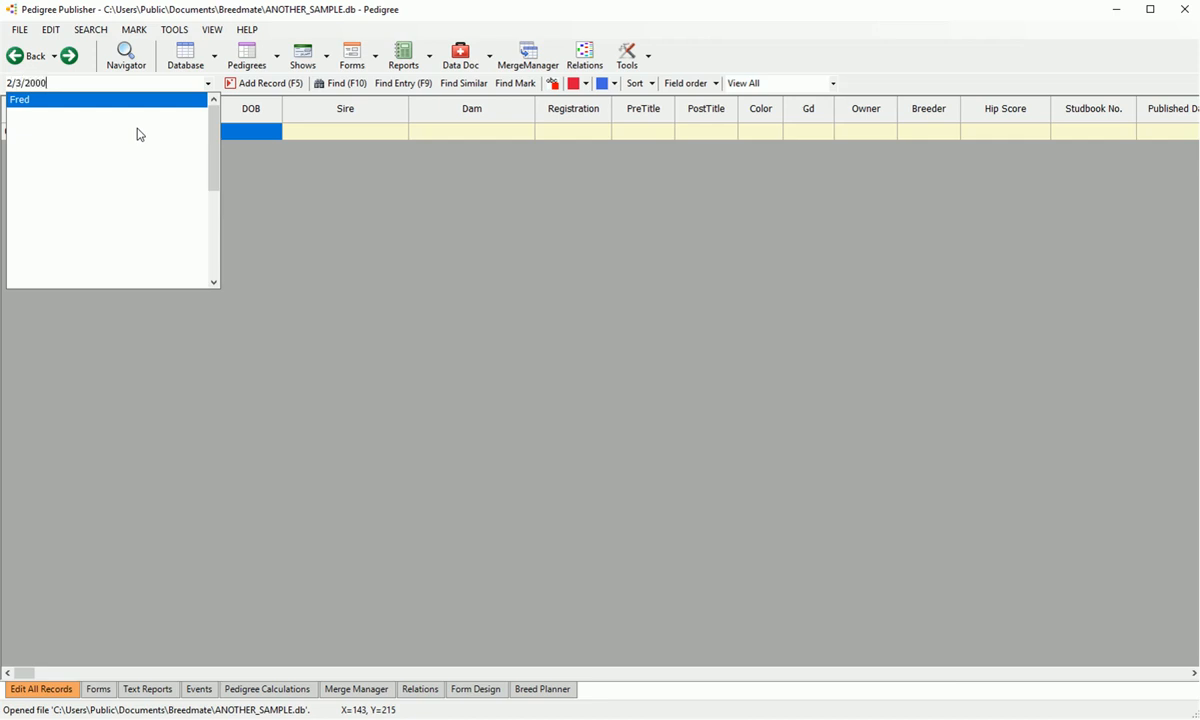
{"action": "key", "text": "Return"}
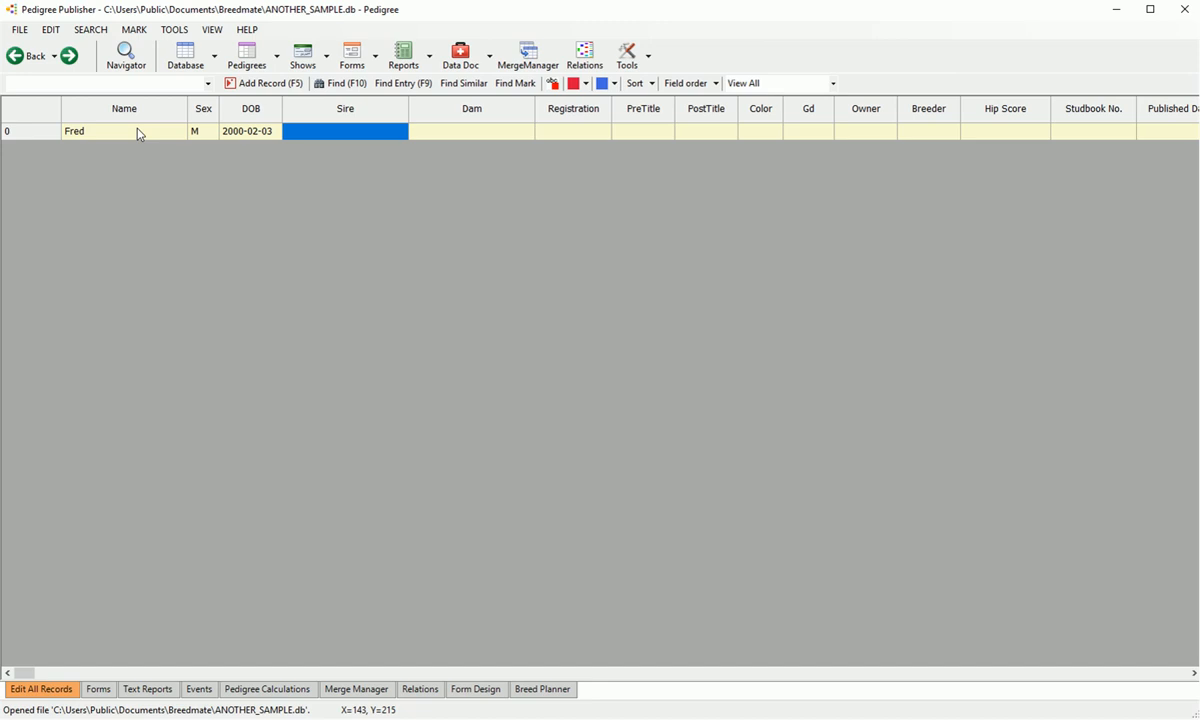
Step: Set Fred's sire to David and create the missing record for that name
{"action": "type", "text": "David"}
{"action": "key", "text": "Return"}
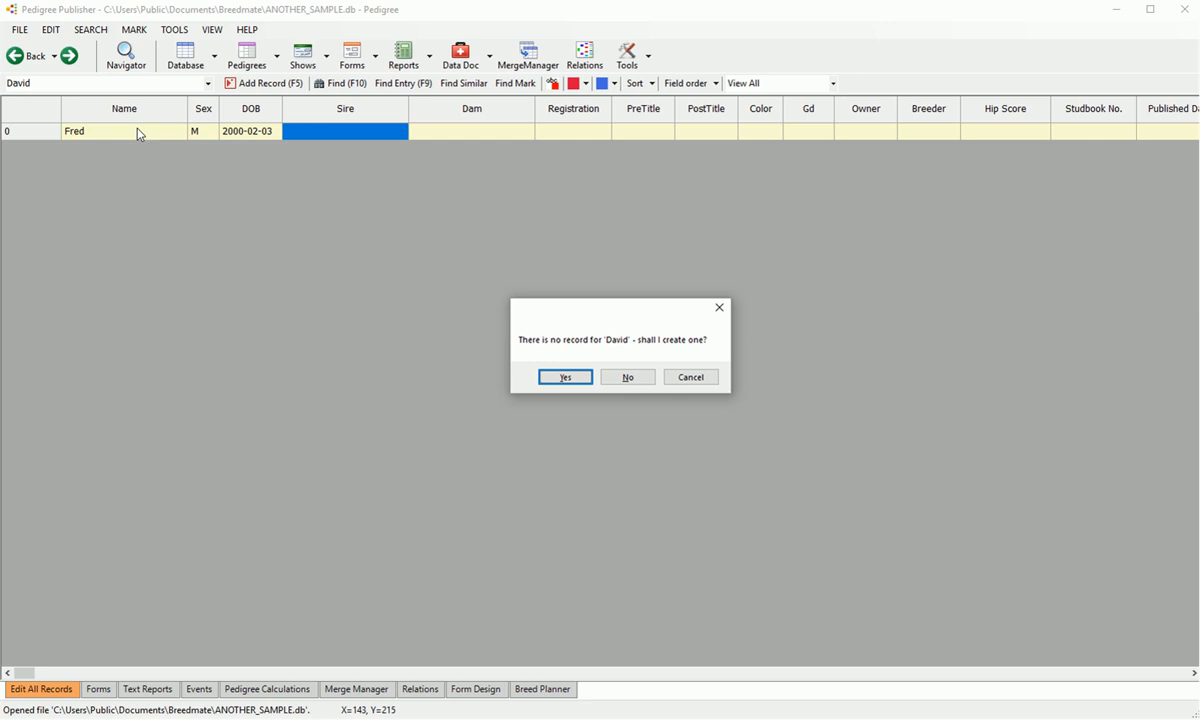
{"action": "key", "text": "Return"}
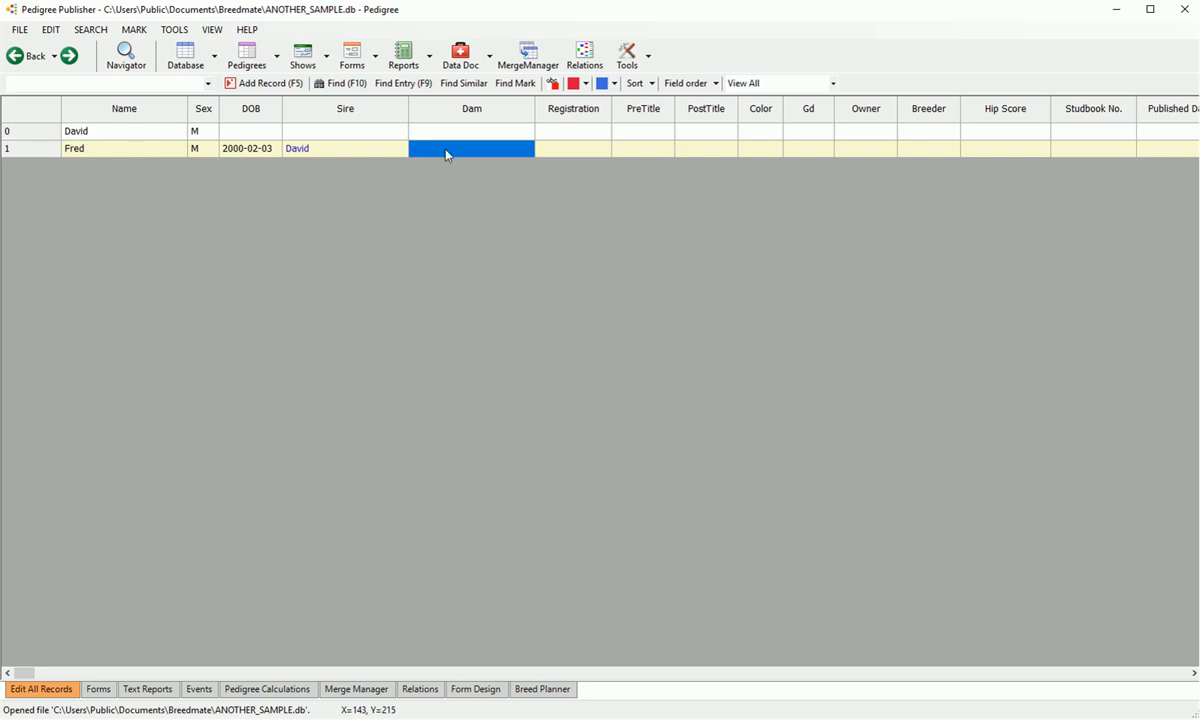
Step: Set Fred's dam to Mary and create the missing record for that name
{"action": "type", "text": "Mary"}
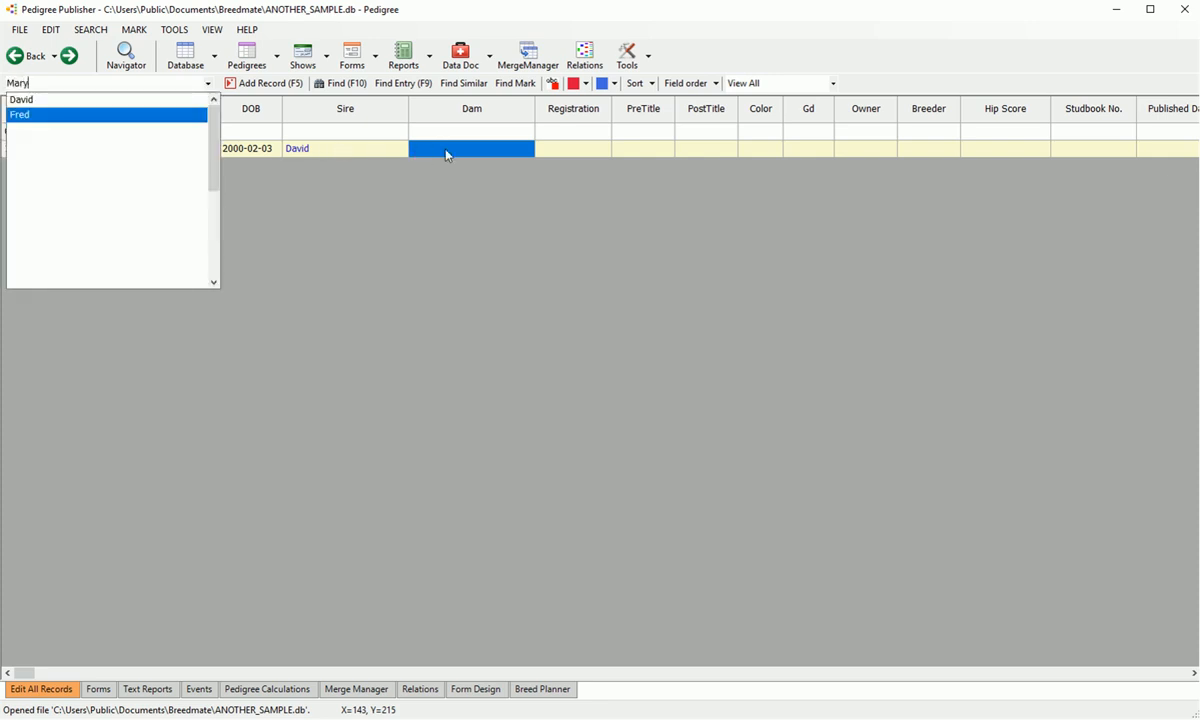
{"action": "key", "text": "Return"}
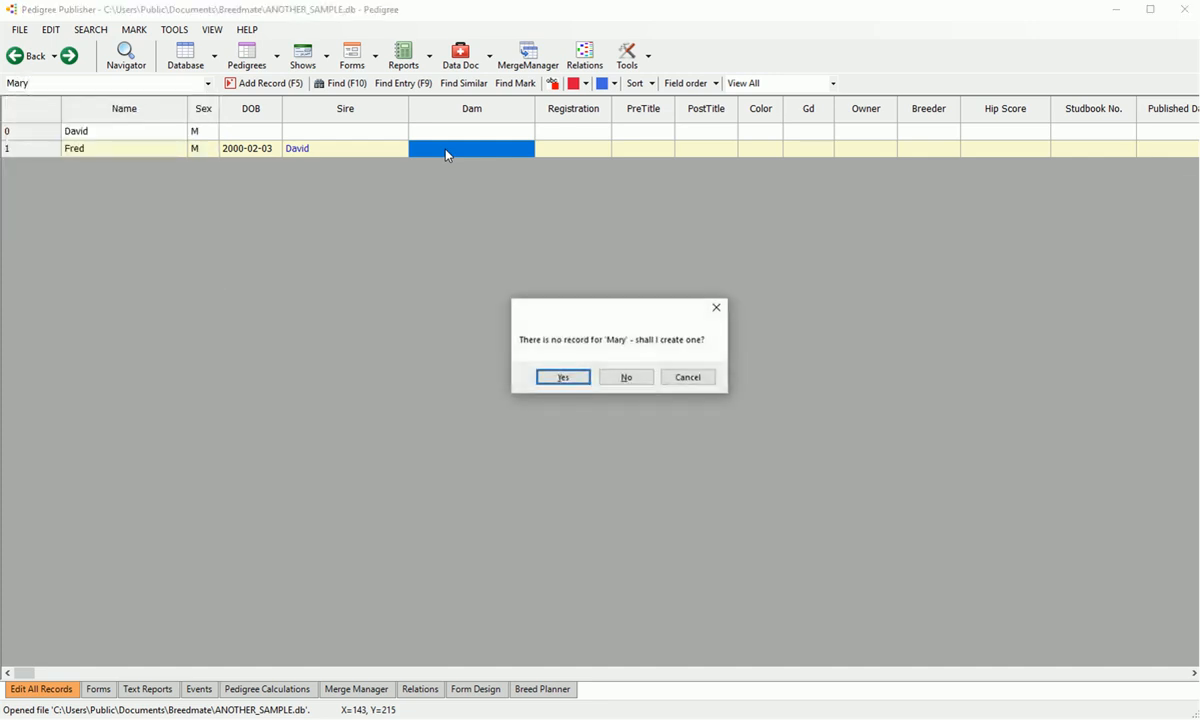
{"action": "key", "text": "Return"}
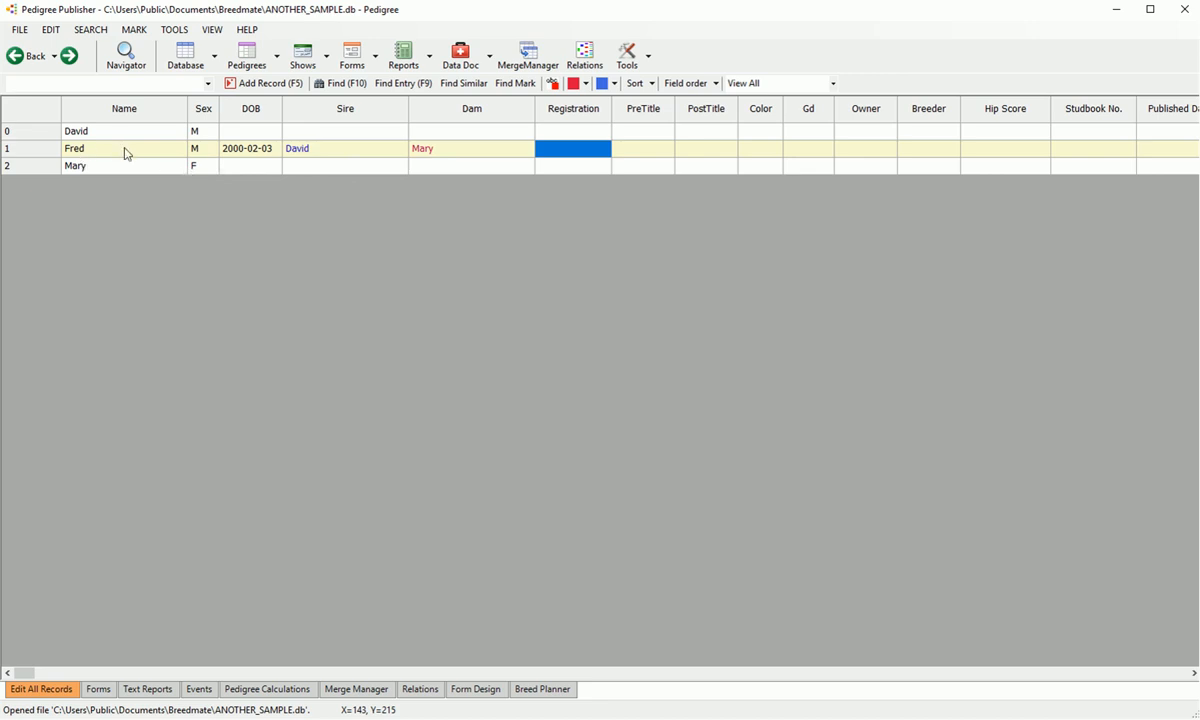
Step: Check the records of Fred and Mary, and look through Fred's pedigree in the 7G A4 Family Tree form
{"action": "left_click", "coordinate": [78, 152]}
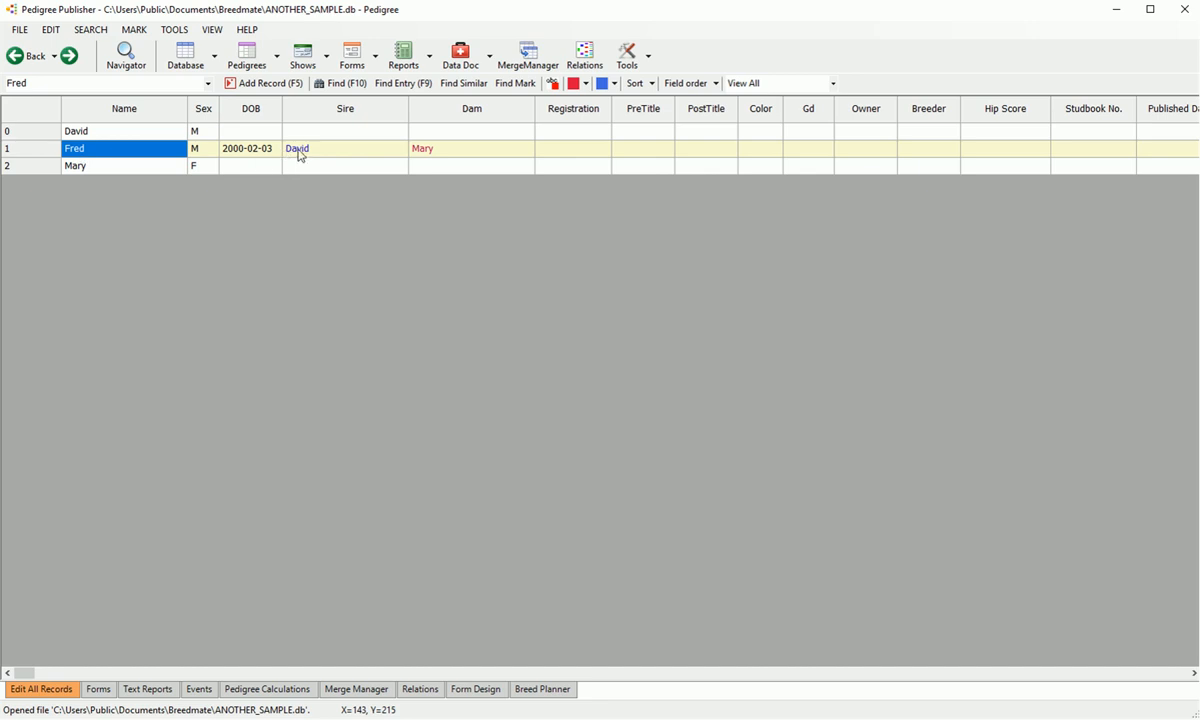
{"action": "left_click", "coordinate": [79, 170]}
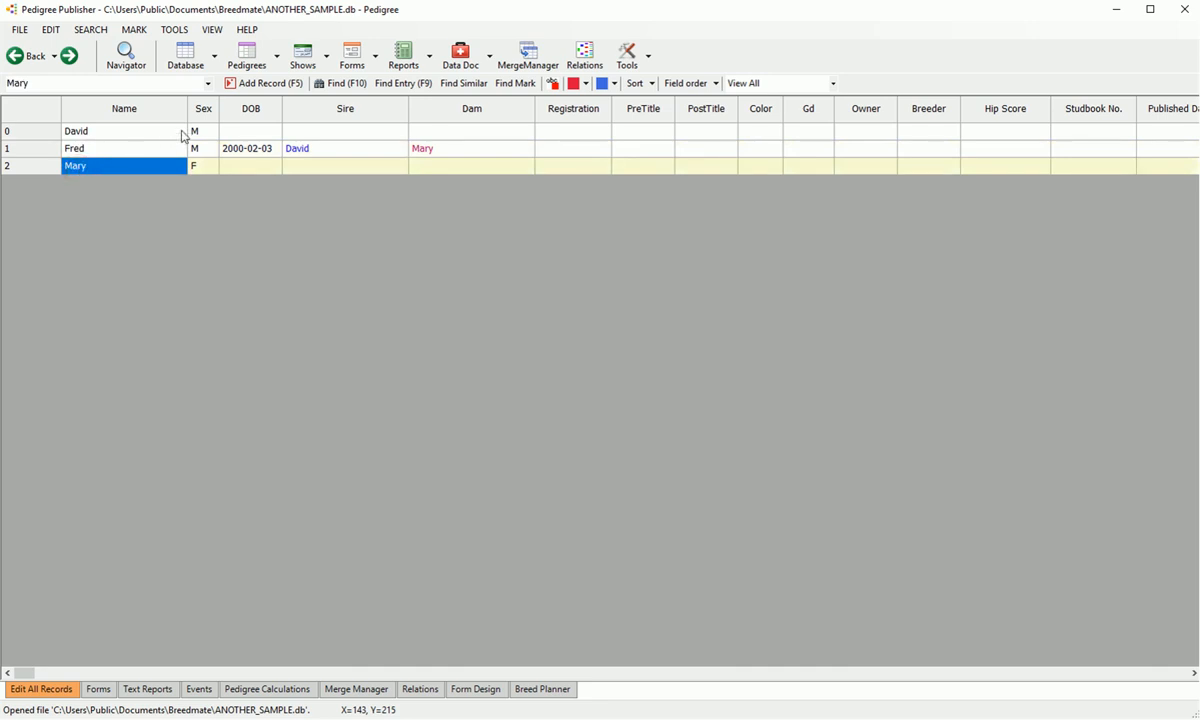
{"action": "left_click", "coordinate": [101, 150]}
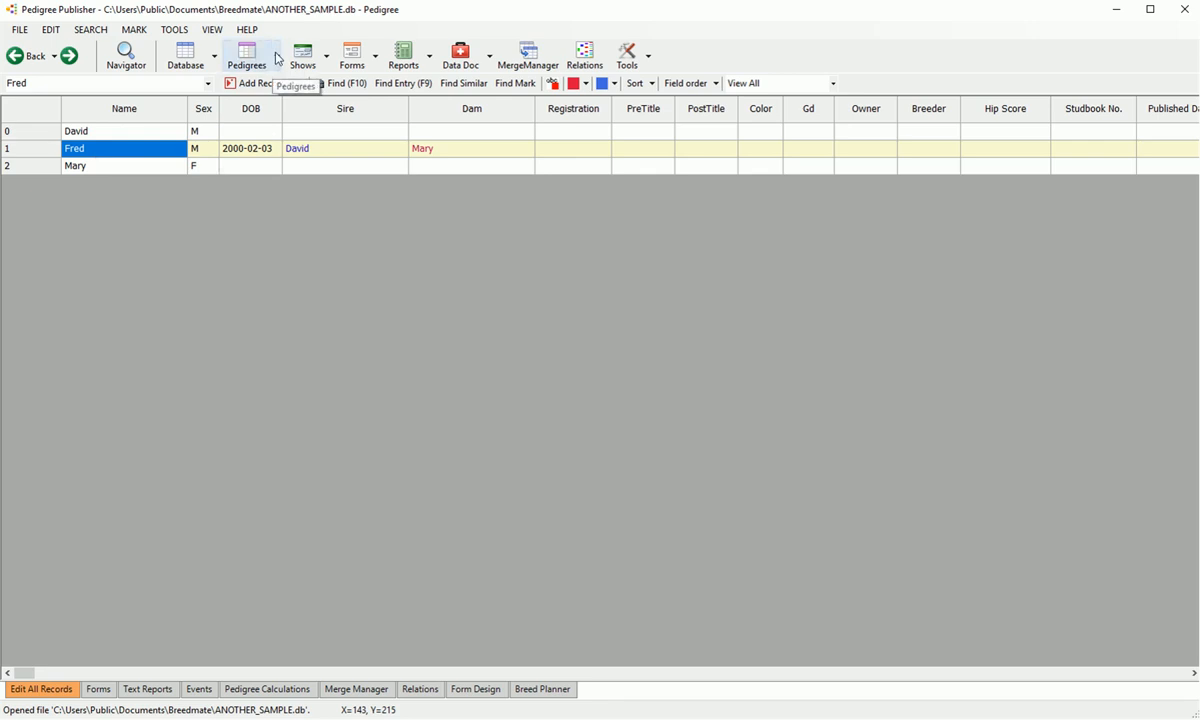
{"action": "left_click", "coordinate": [248, 55]}
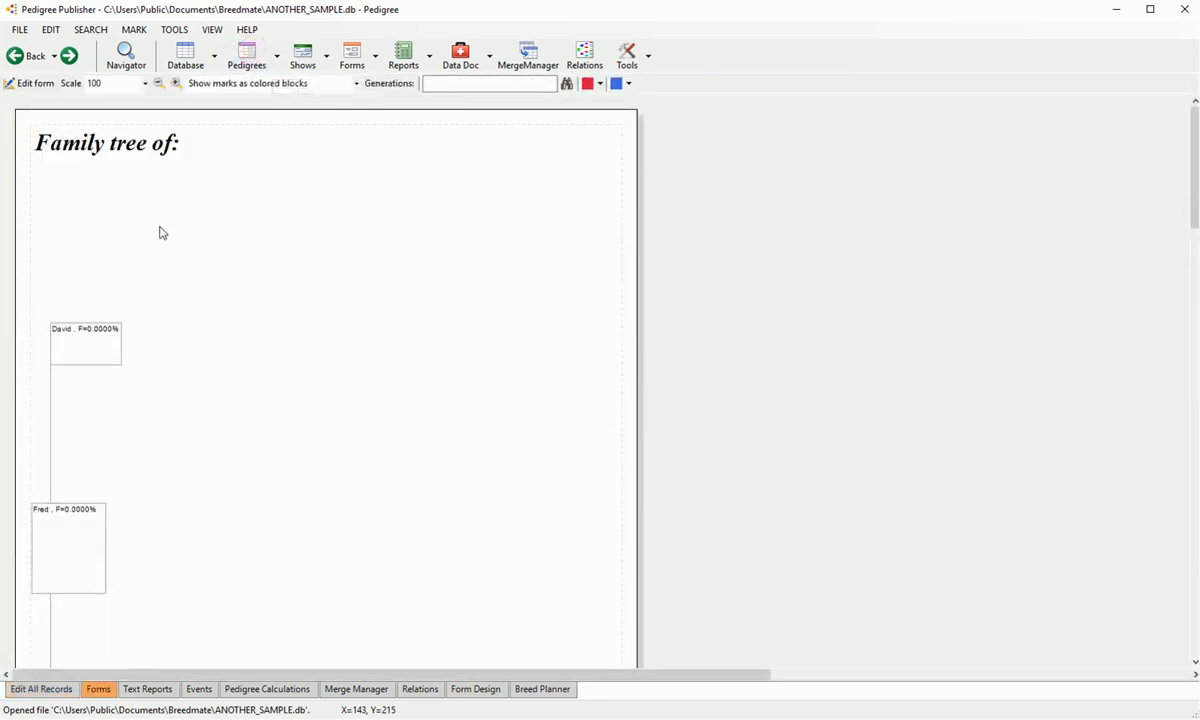
{"action": "scroll", "coordinate": [161, 241], "scroll_direction": "down", "scroll_amount": 7}
{"action": "scroll", "coordinate": [161, 241], "scroll_direction": "up", "scroll_amount": 7}
Step: Switch Fred's pedigree to the 4G Pedigree form and look through it
{"action": "left_click", "coordinate": [277, 56]}
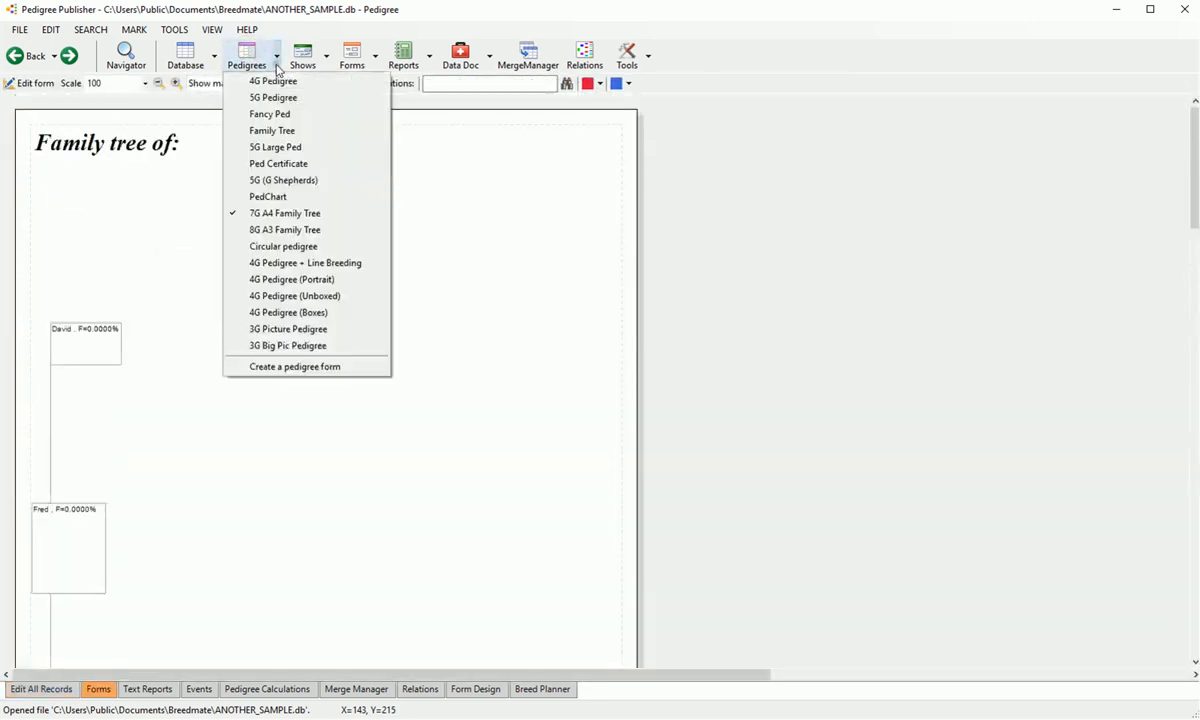
{"action": "left_click", "coordinate": [268, 81]}
{"action": "scroll", "coordinate": [290, 250], "scroll_direction": "down", "scroll_amount": 5}
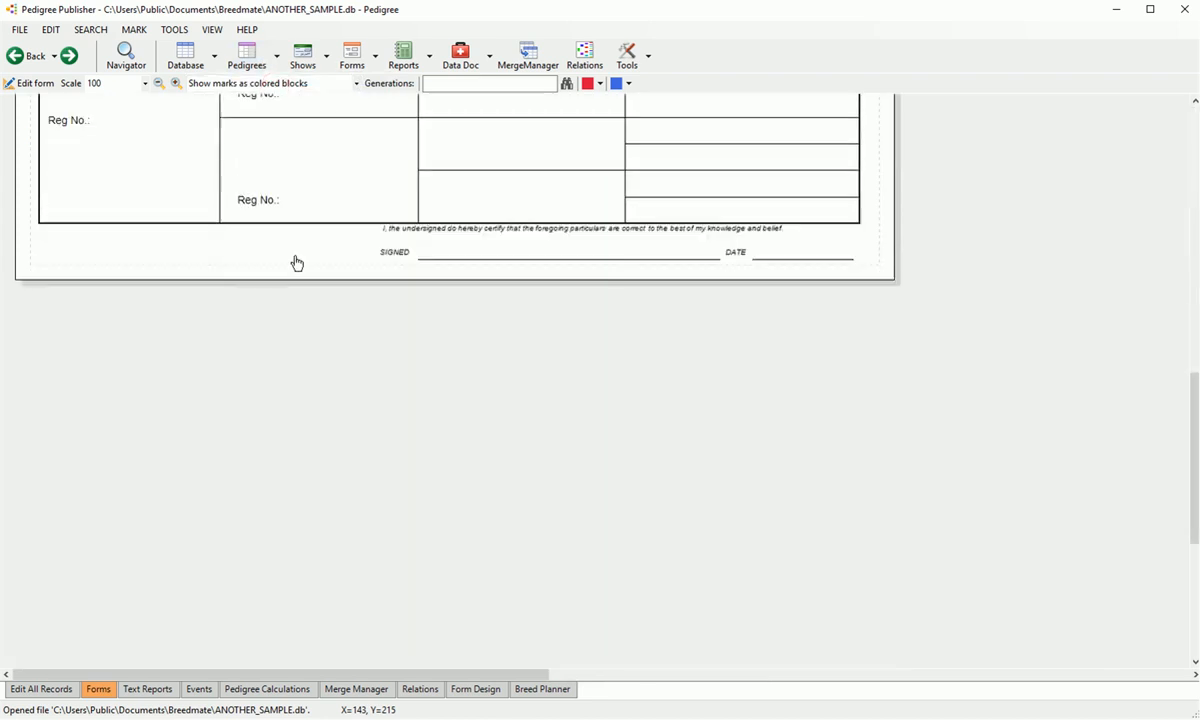
Step: Look over Fred's 4G Pedigree form back up to its heading and return to the database records
{"action": "scroll", "coordinate": [297, 262], "scroll_direction": "up", "scroll_amount": 4}
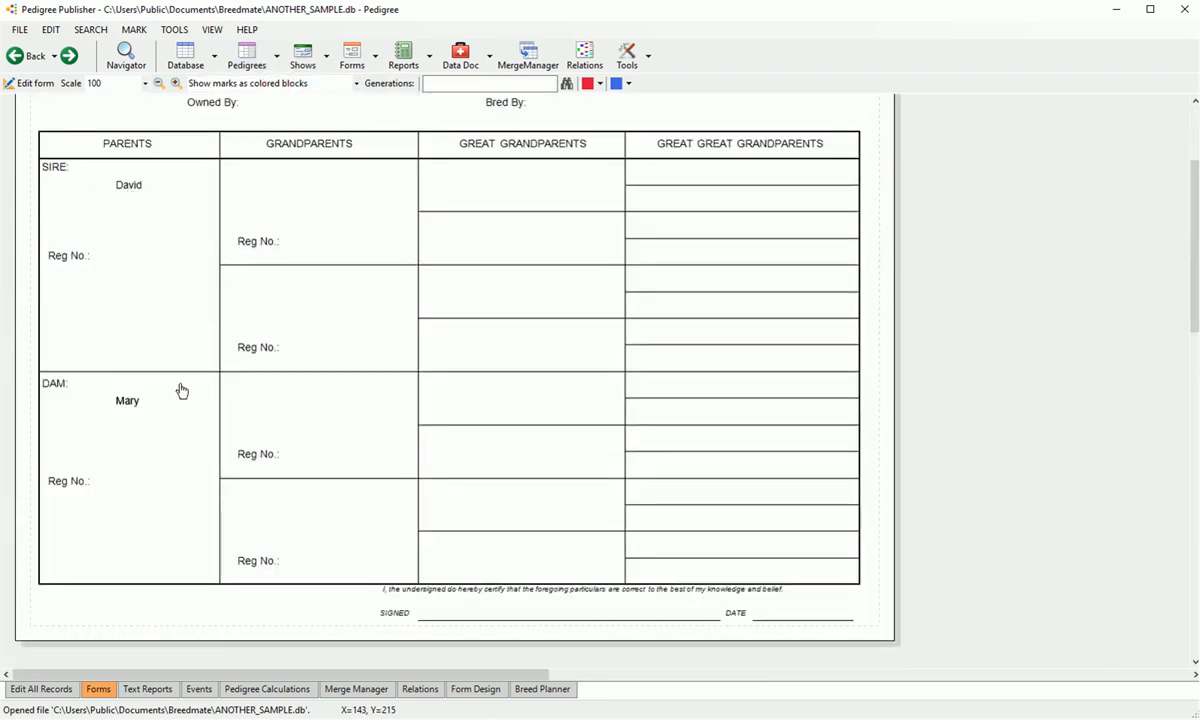
{"action": "scroll", "coordinate": [172, 362], "scroll_direction": "up", "scroll_amount": 1}
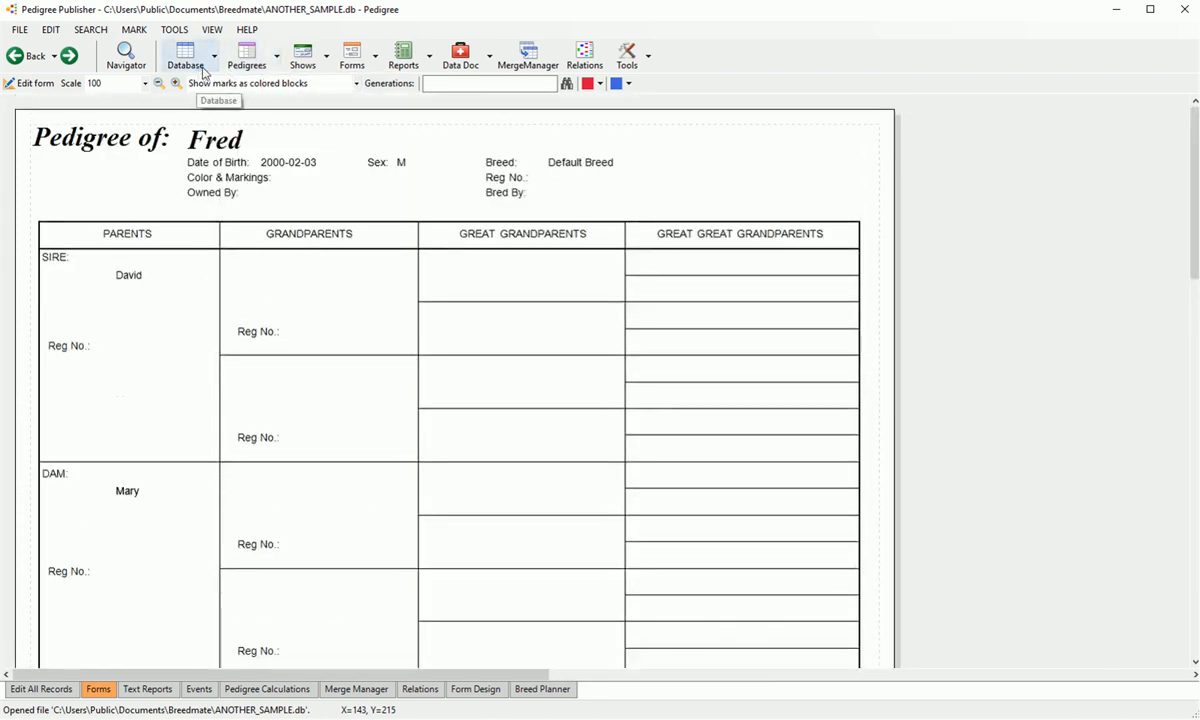
{"action": "left_click", "coordinate": [54, 57]}
{"action": "left_click", "coordinate": [112, 47]}
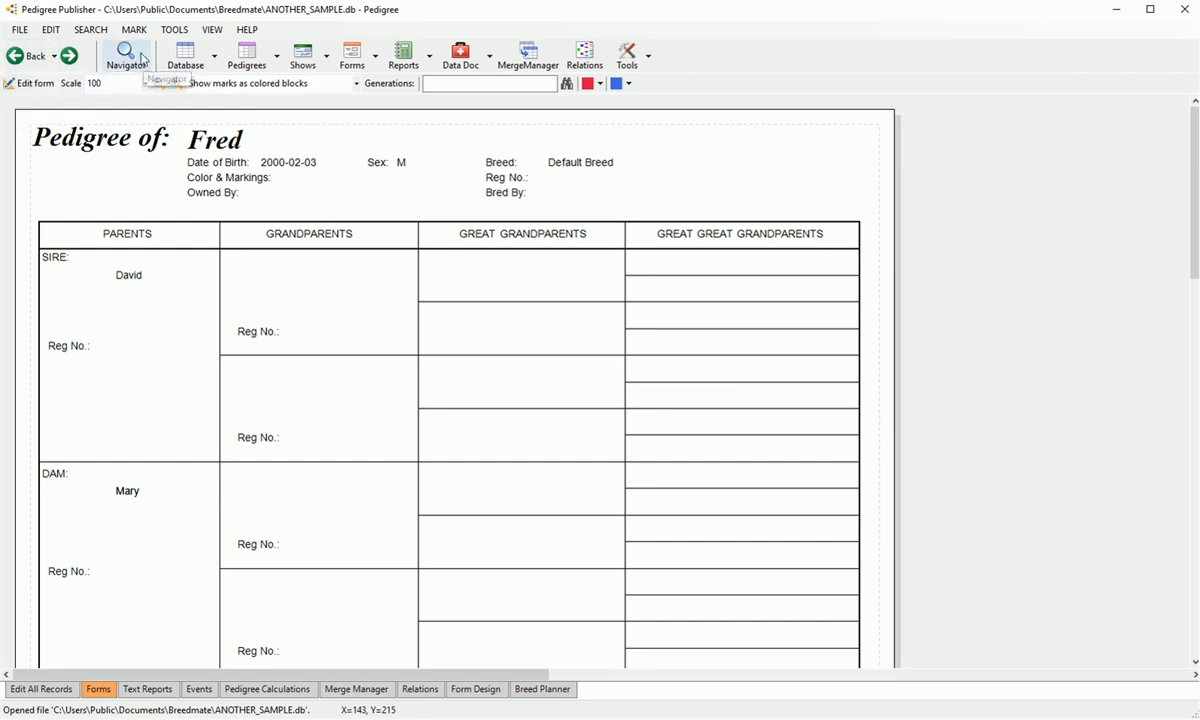
{"action": "left_click", "coordinate": [177, 58]}
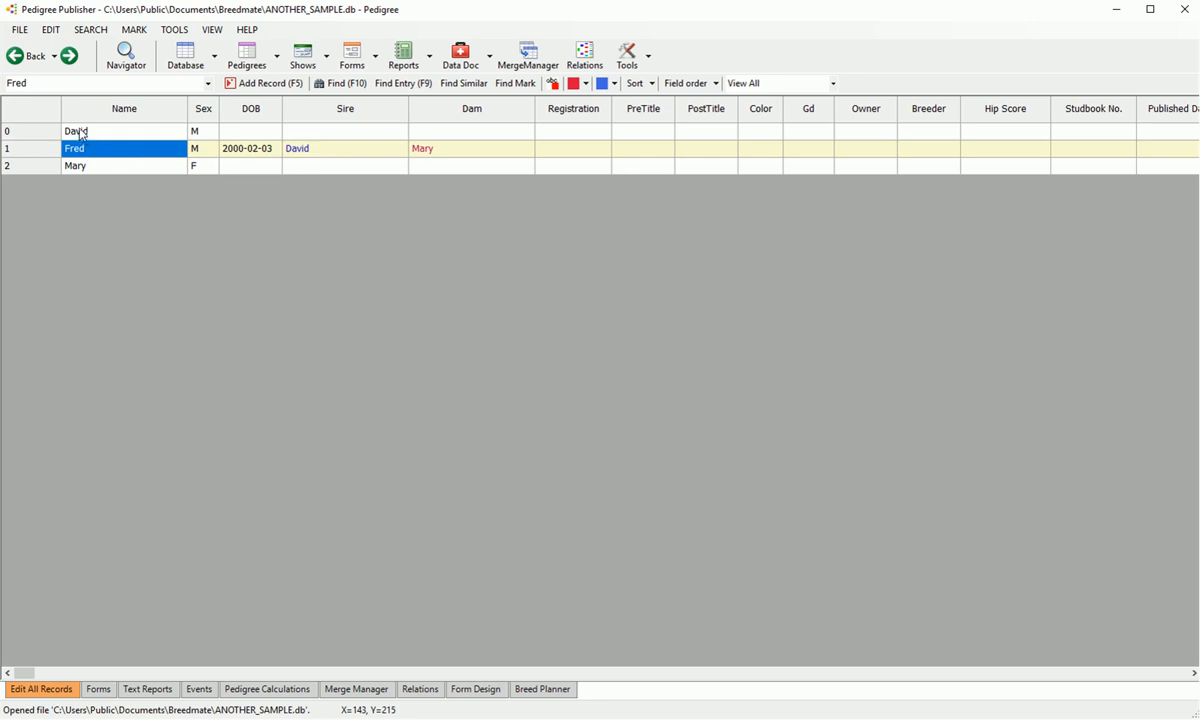
Step: Set David's sire to Allan and his dam to Nellie, creating the missing record for each name
{"action": "left_click", "coordinate": [342, 137]}
{"action": "left_click", "coordinate": [342, 137]}
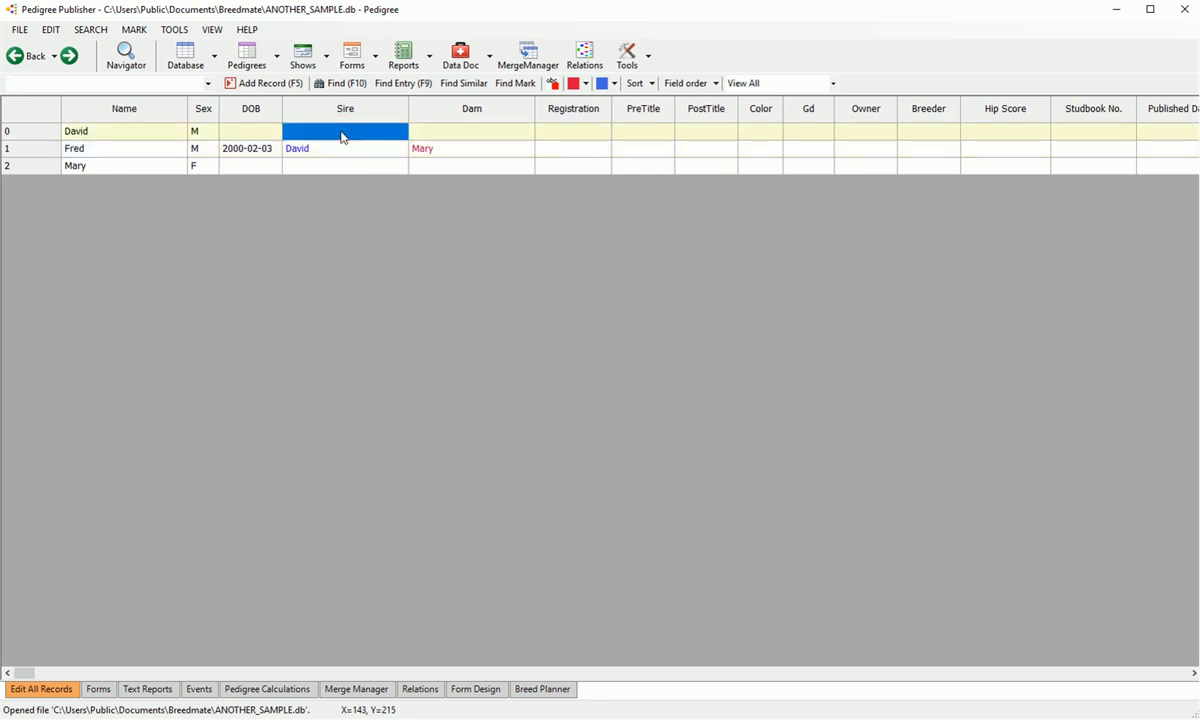
{"action": "type", "text": "Allan"}
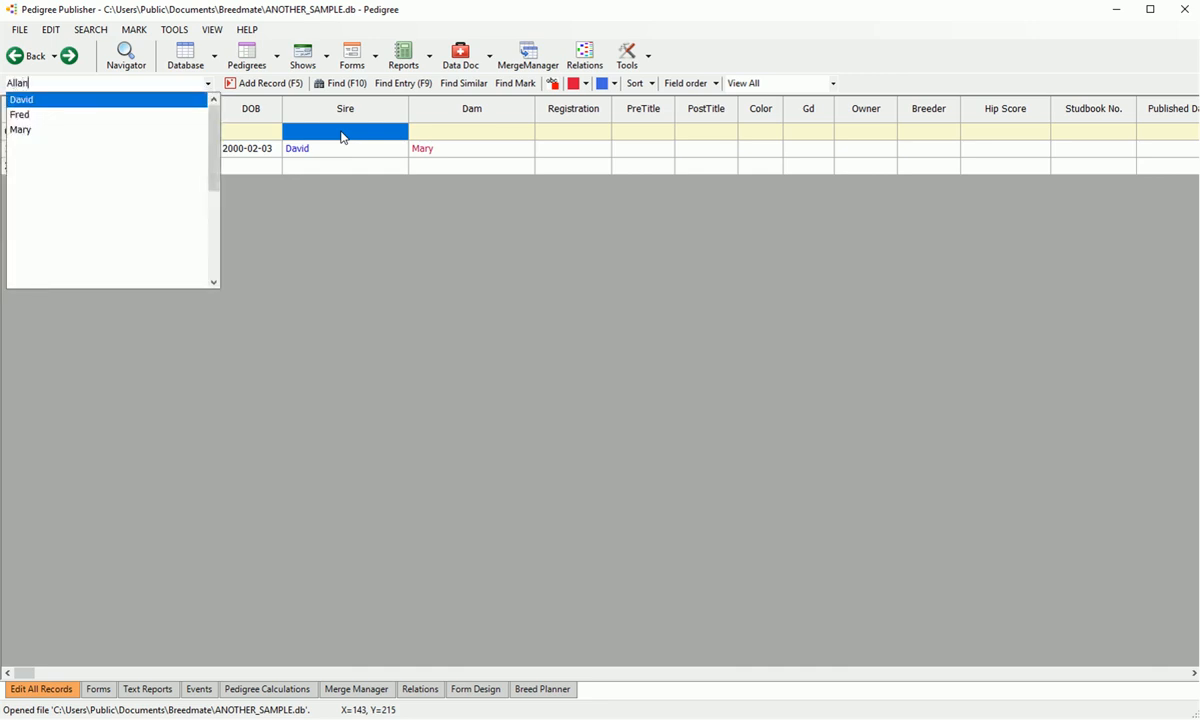
{"action": "key", "text": "Return"}
{"action": "key", "text": "Return"}
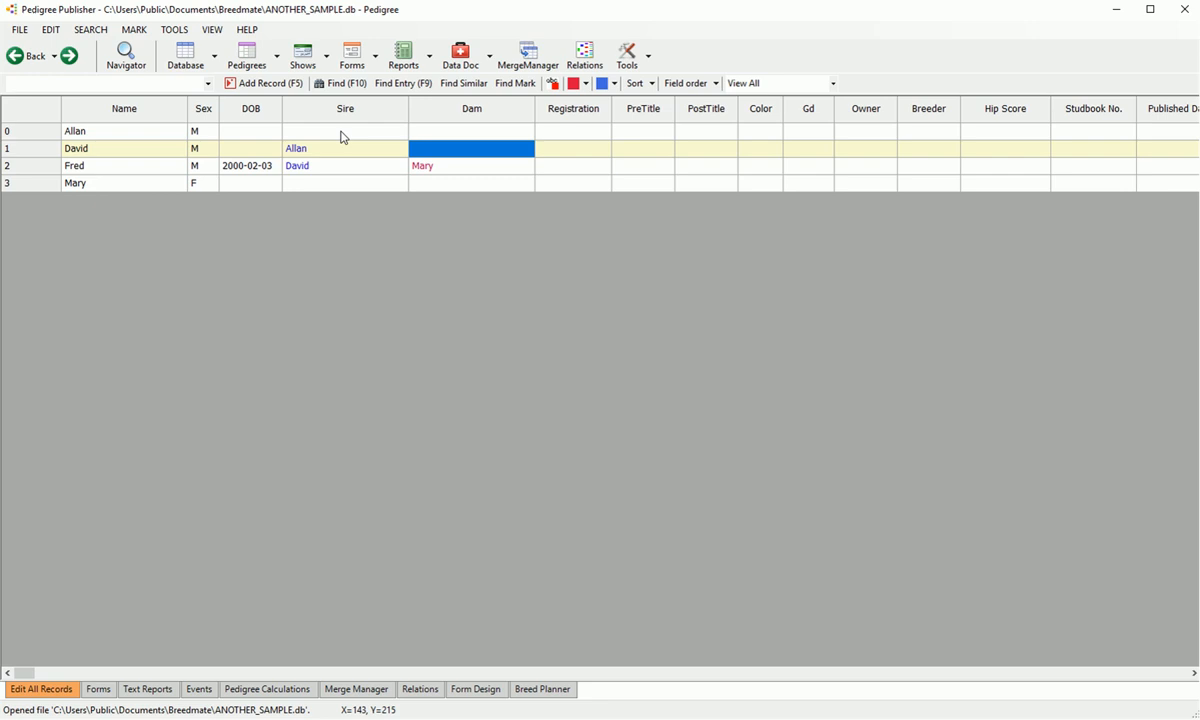
{"action": "mouse_move", "coordinate": [299, 157]}
{"action": "type", "text": "Nellie"}
{"action": "key", "text": "Return"}
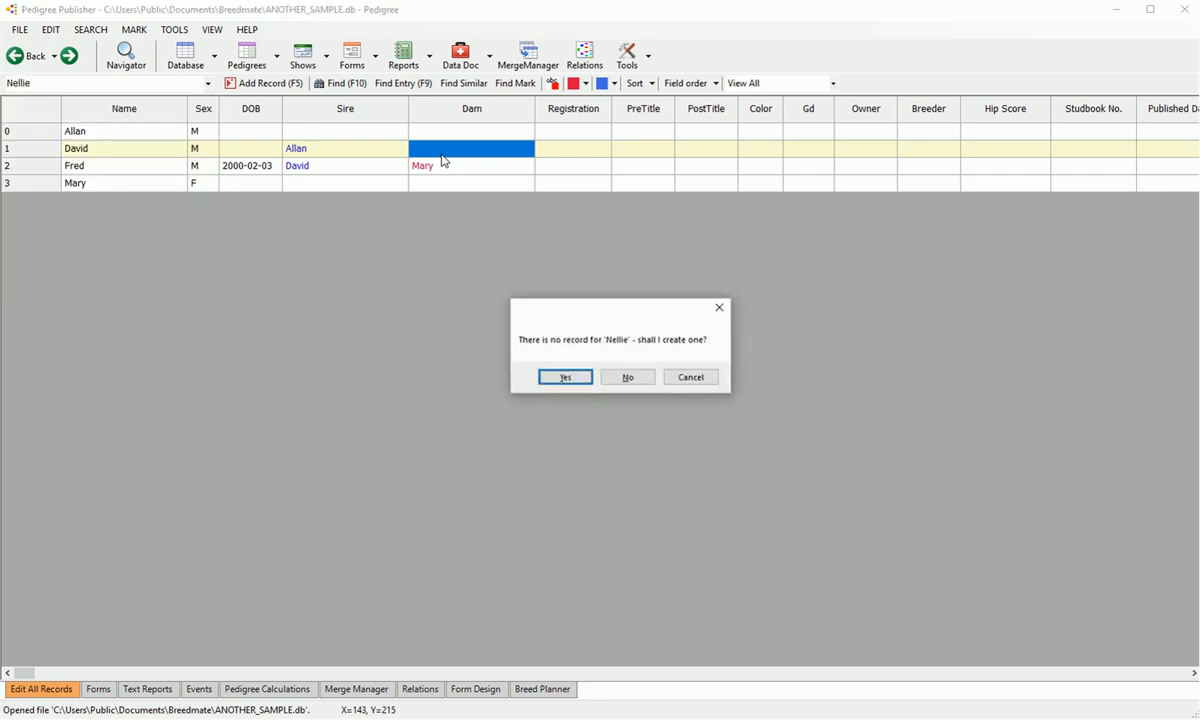
{"action": "key", "text": "Return"}
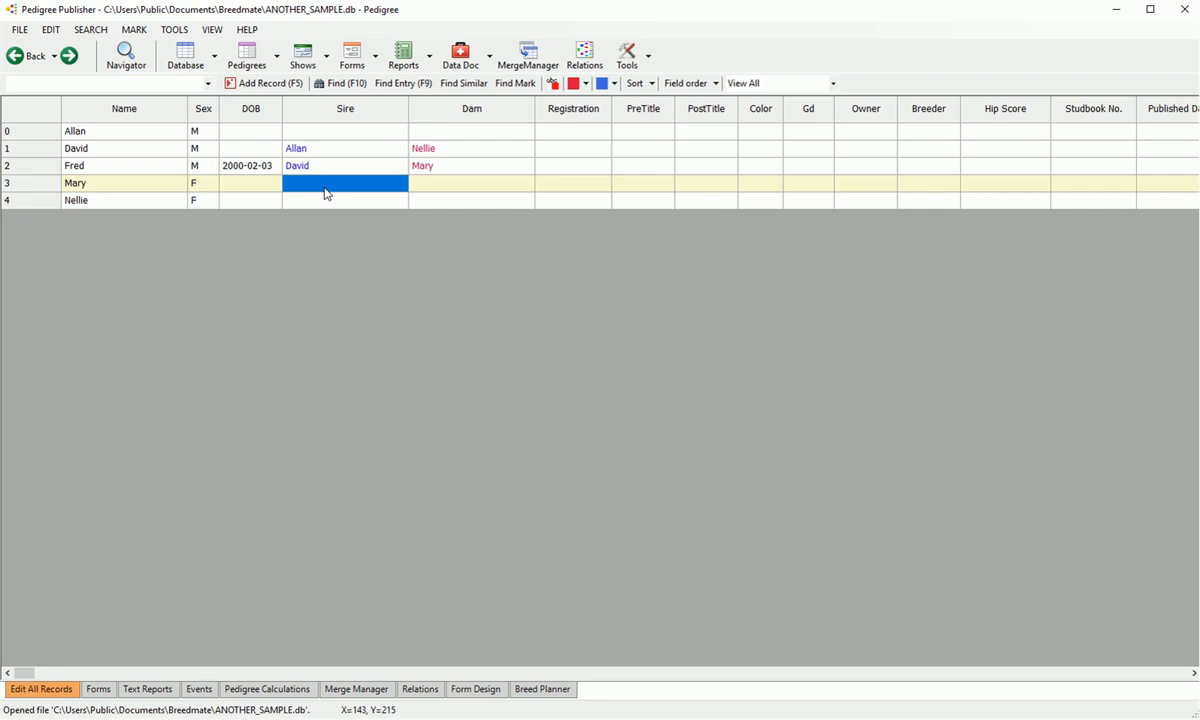
Step: Set Mary's sire to Michael and her dam to Belle, creating the missing record for each name
{"action": "type", "text": "Michael"}
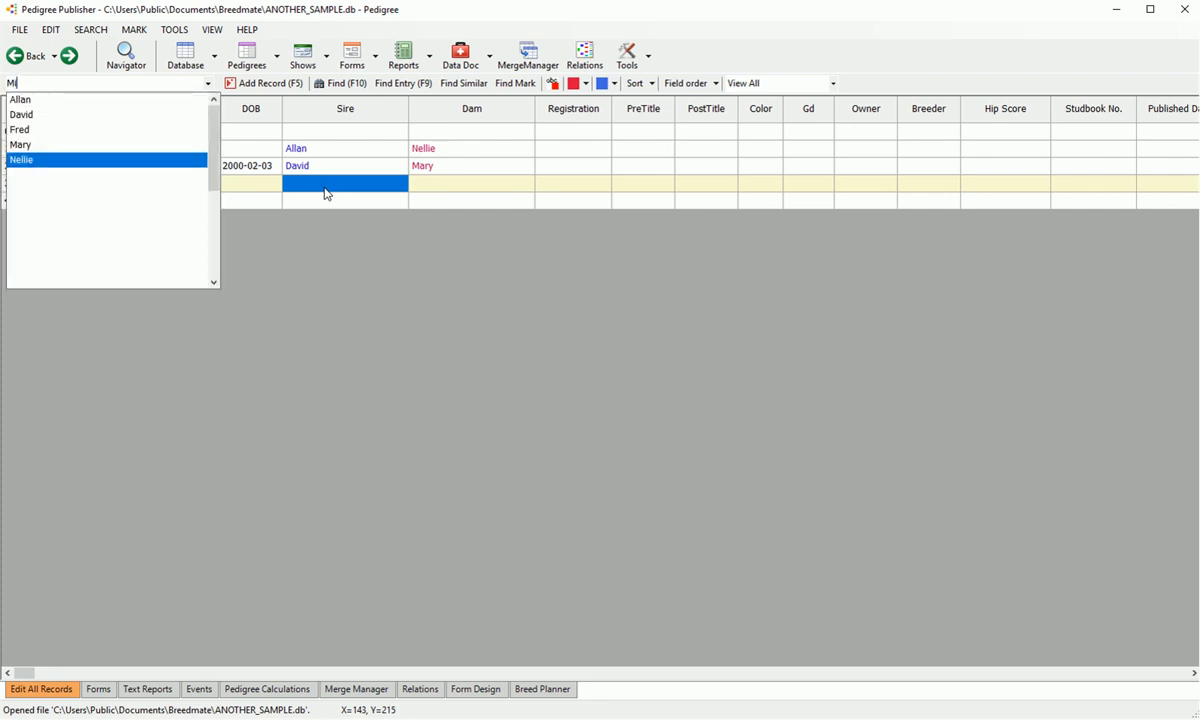
{"action": "key", "text": "Return"}
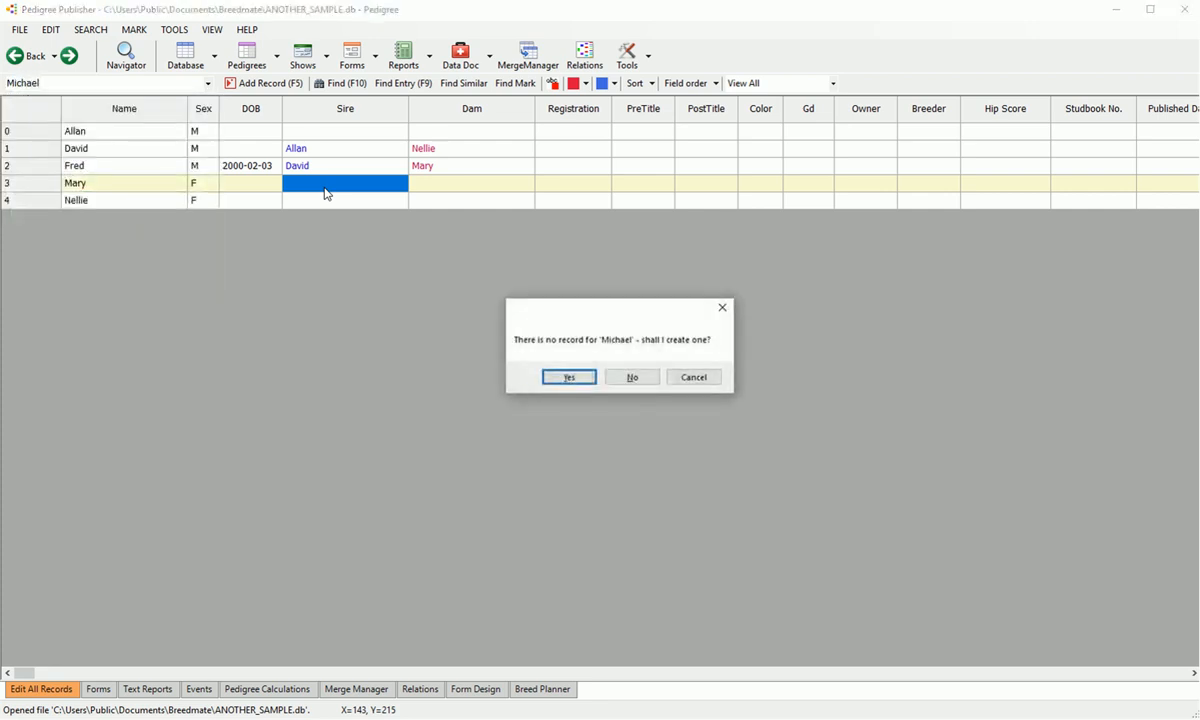
{"action": "key", "text": "Return"}
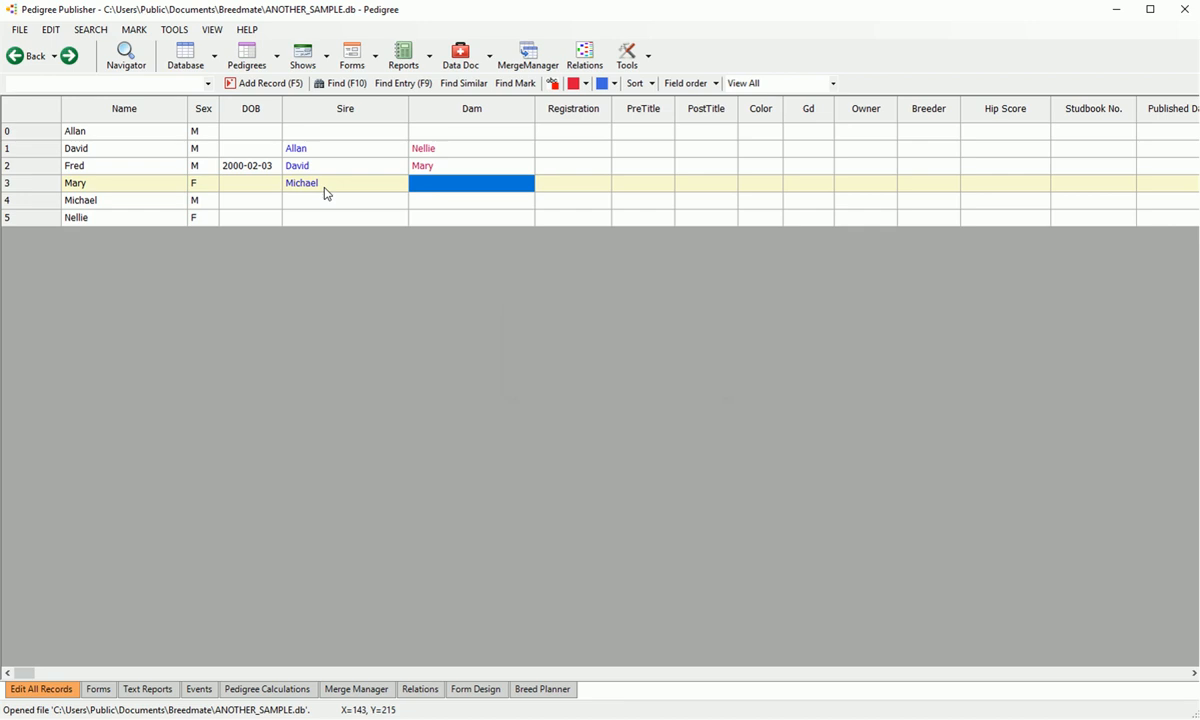
{"action": "type", "text": "Belle"}
{"action": "key", "text": "Return"}
{"action": "key", "text": "Return"}
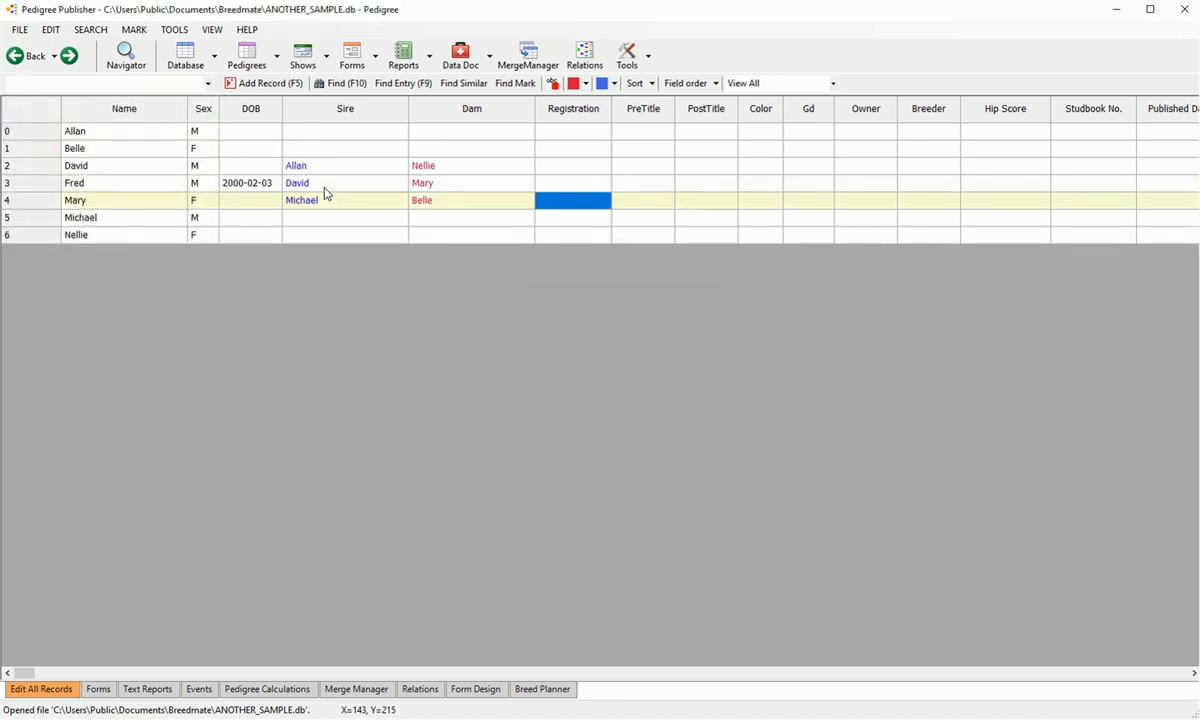
Step: View Fred's pedigree form again and look through the grandparents on both sides
{"action": "left_click", "coordinate": [96, 190]}
{"action": "left_click", "coordinate": [257, 57]}
{"action": "scroll", "coordinate": [316, 281], "scroll_direction": "down", "scroll_amount": 3}
{"action": "scroll", "coordinate": [316, 281], "scroll_direction": "up", "scroll_amount": 3}
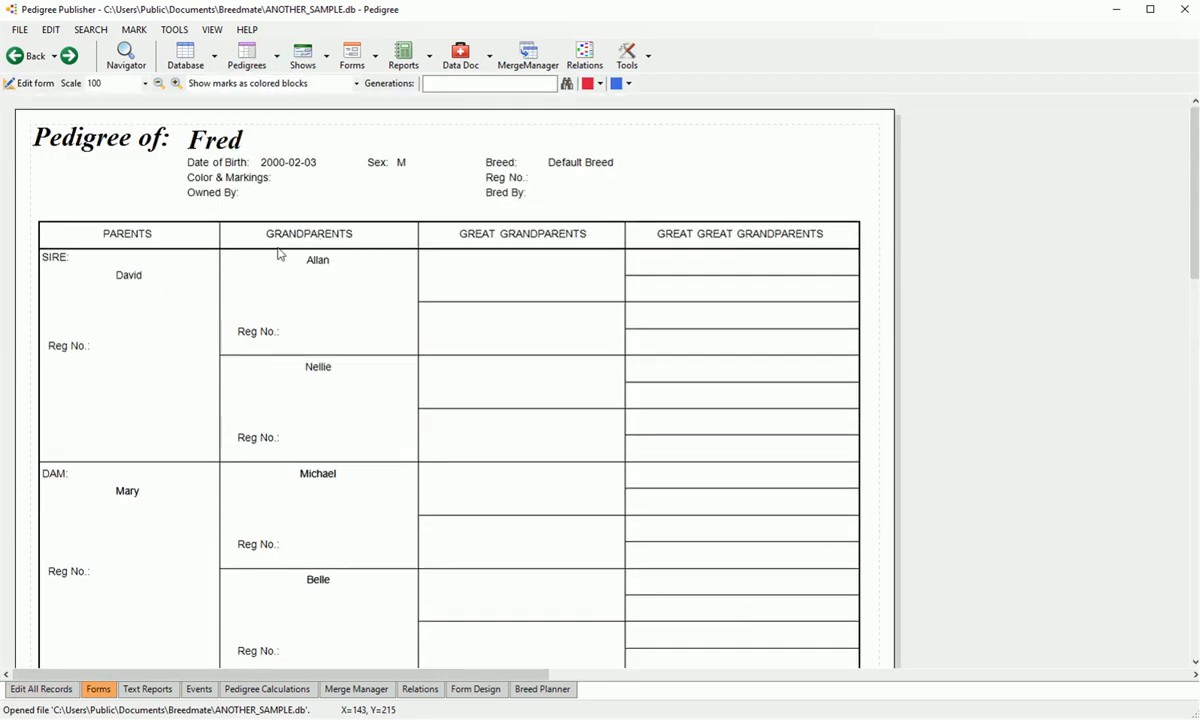
Step: Return to the database records and set Nellie's dam to the existing record Belle
{"action": "left_click", "coordinate": [185, 55]}
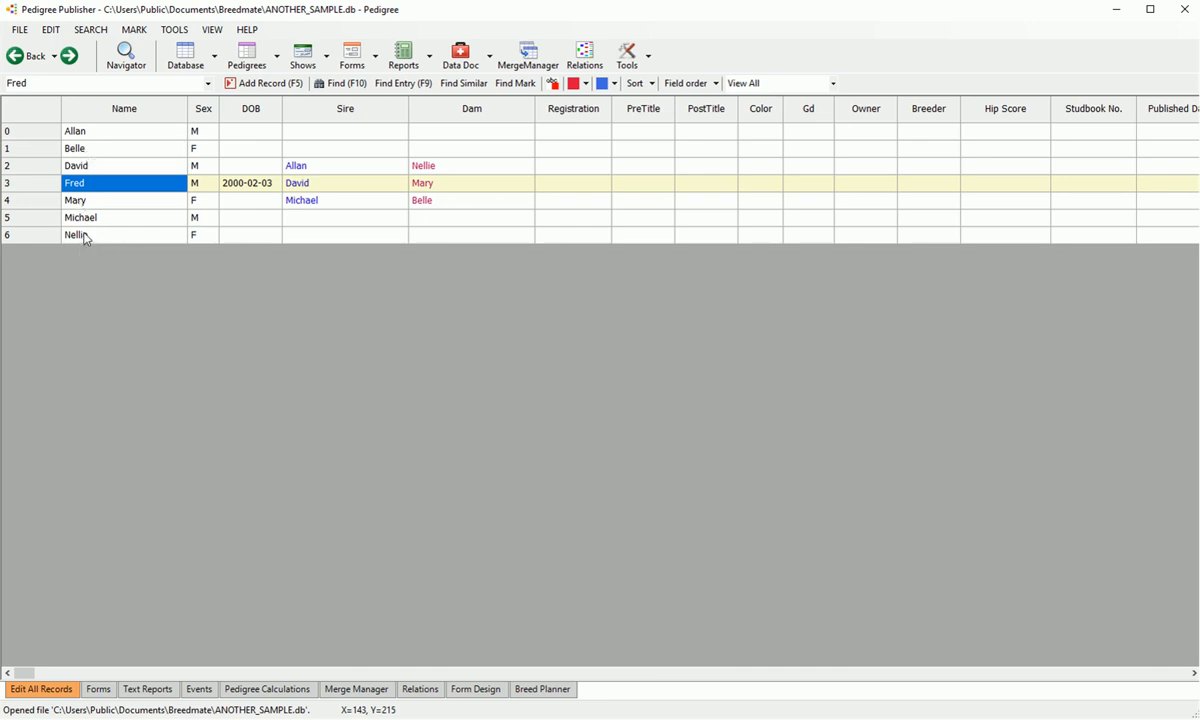
{"action": "left_click", "coordinate": [470, 235]}
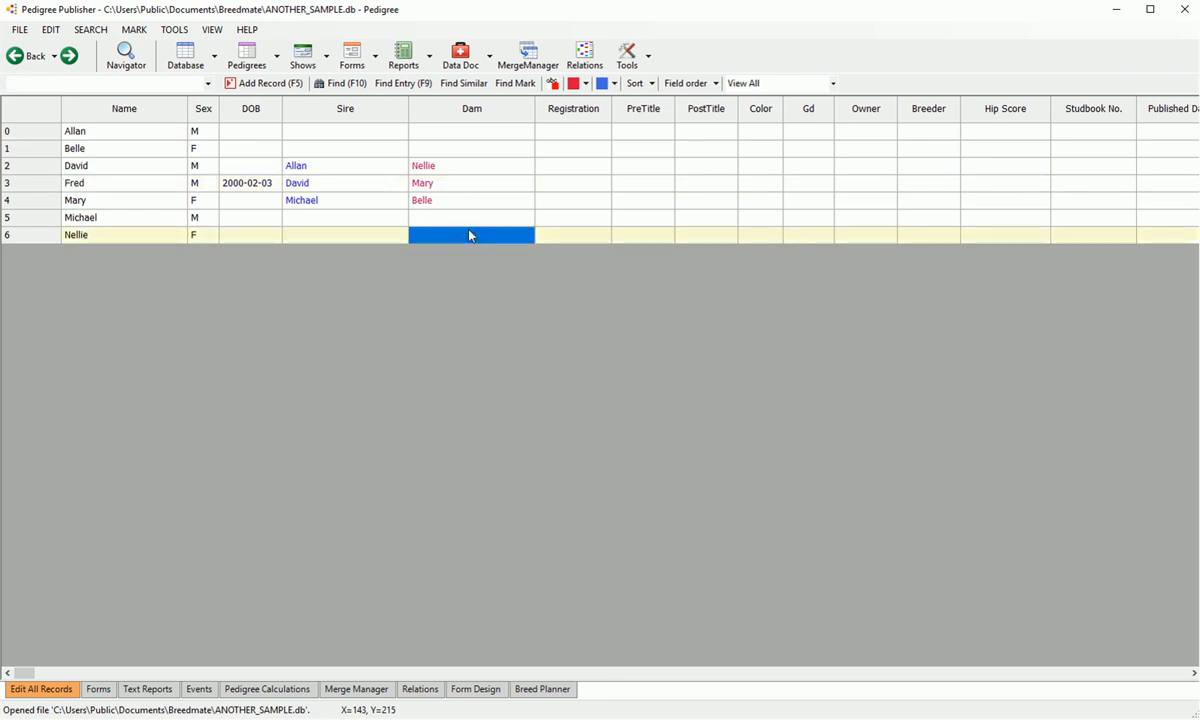
{"action": "type", "text": "Belle"}
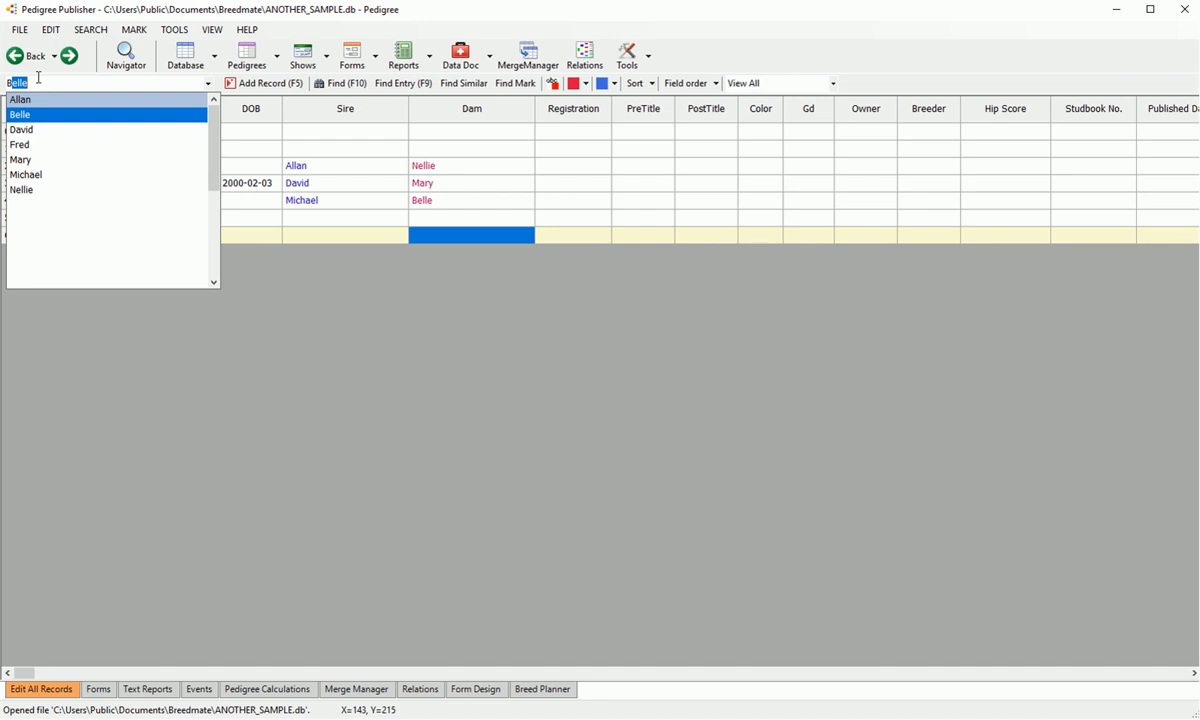
{"action": "key", "text": "Return"}
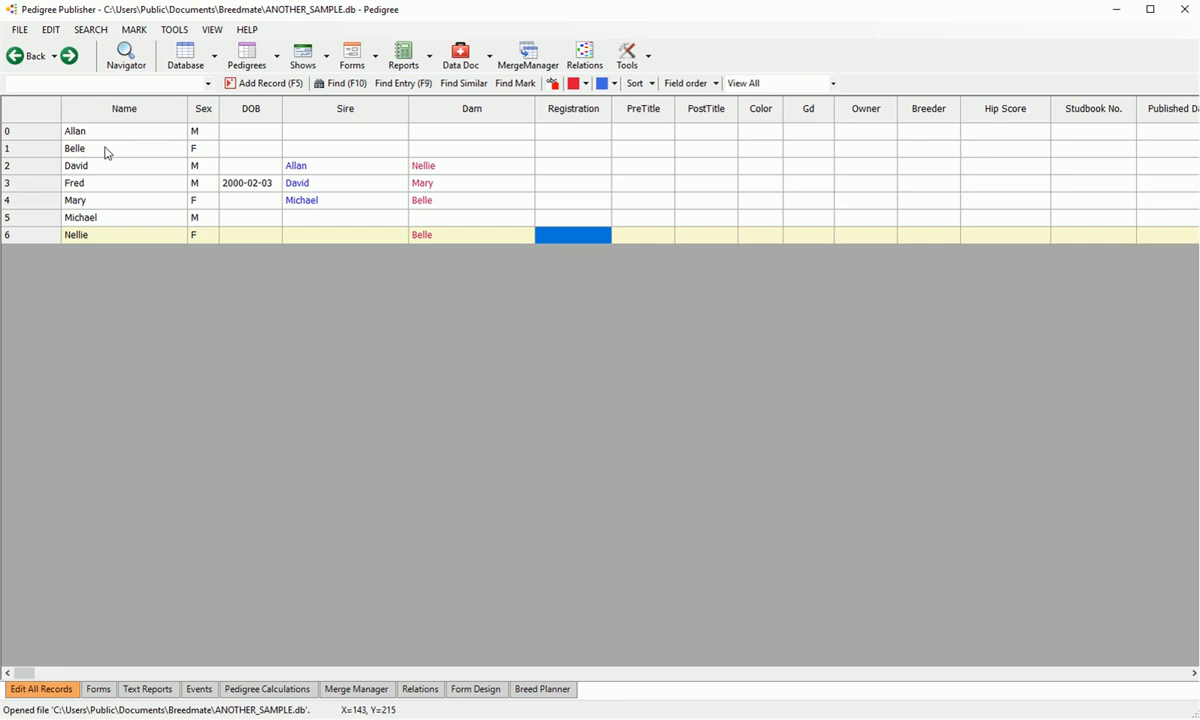
{"action": "left_click", "coordinate": [151, 309]}
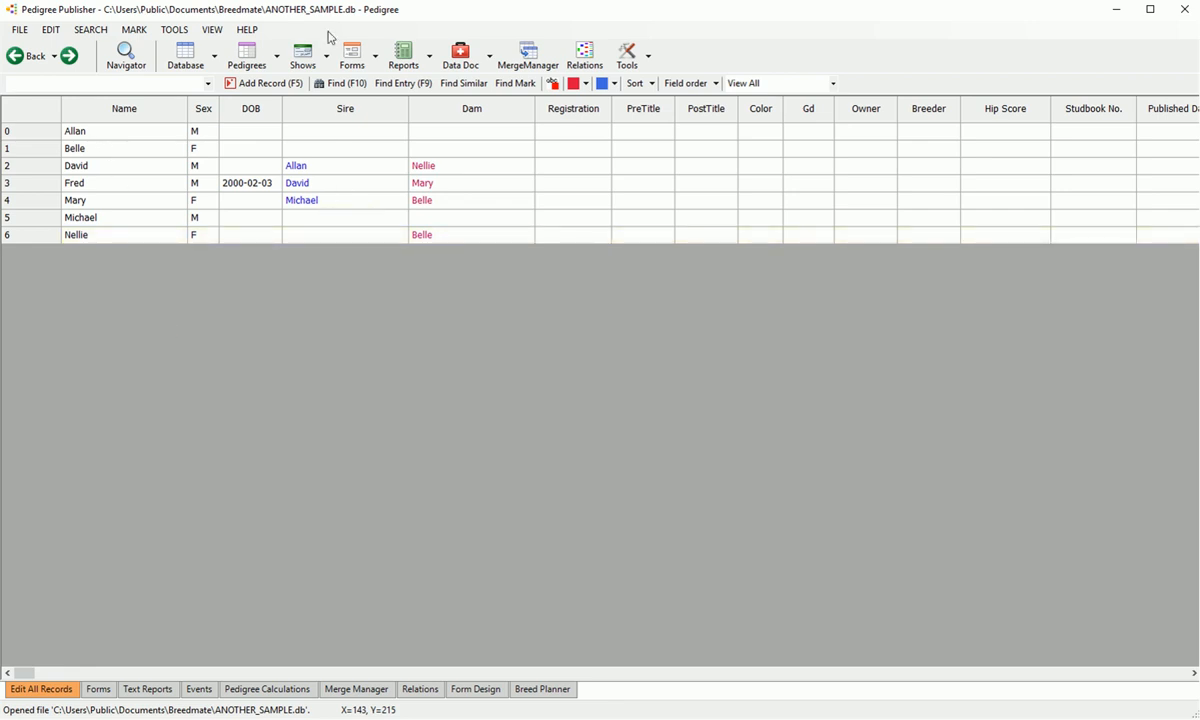